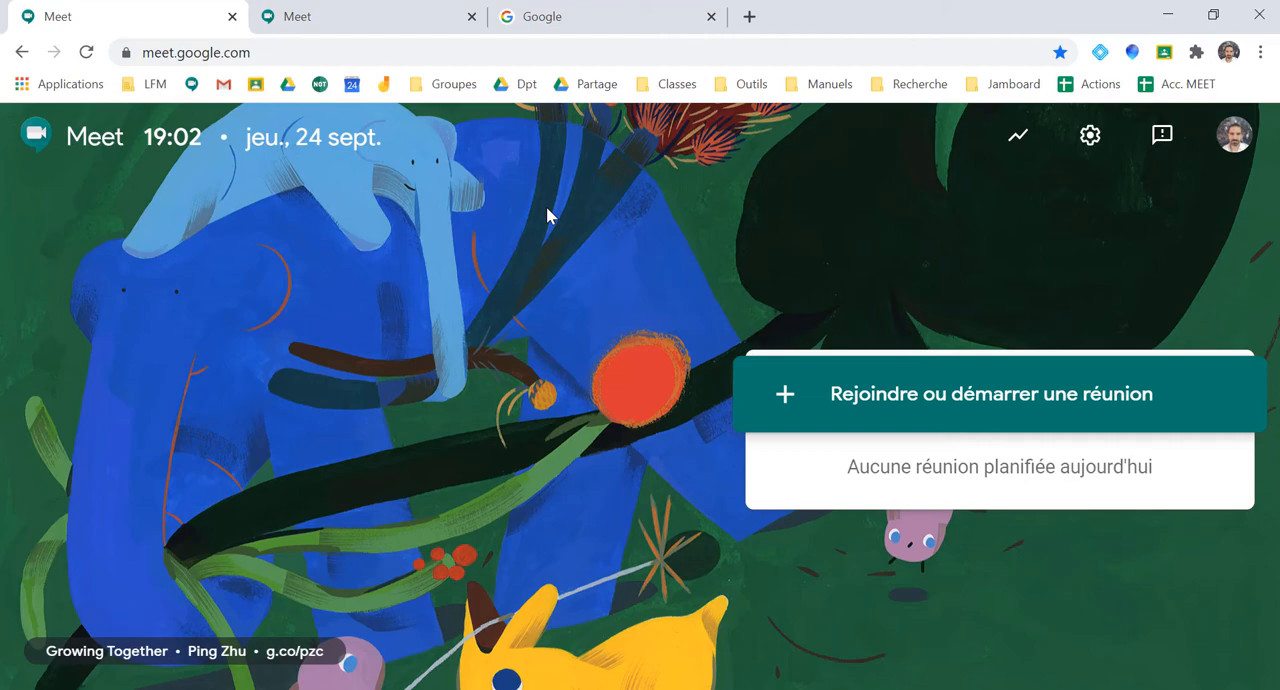
Open Google Meet in the third browser tab from the apps offered on the Google homepage
click(397, 20)
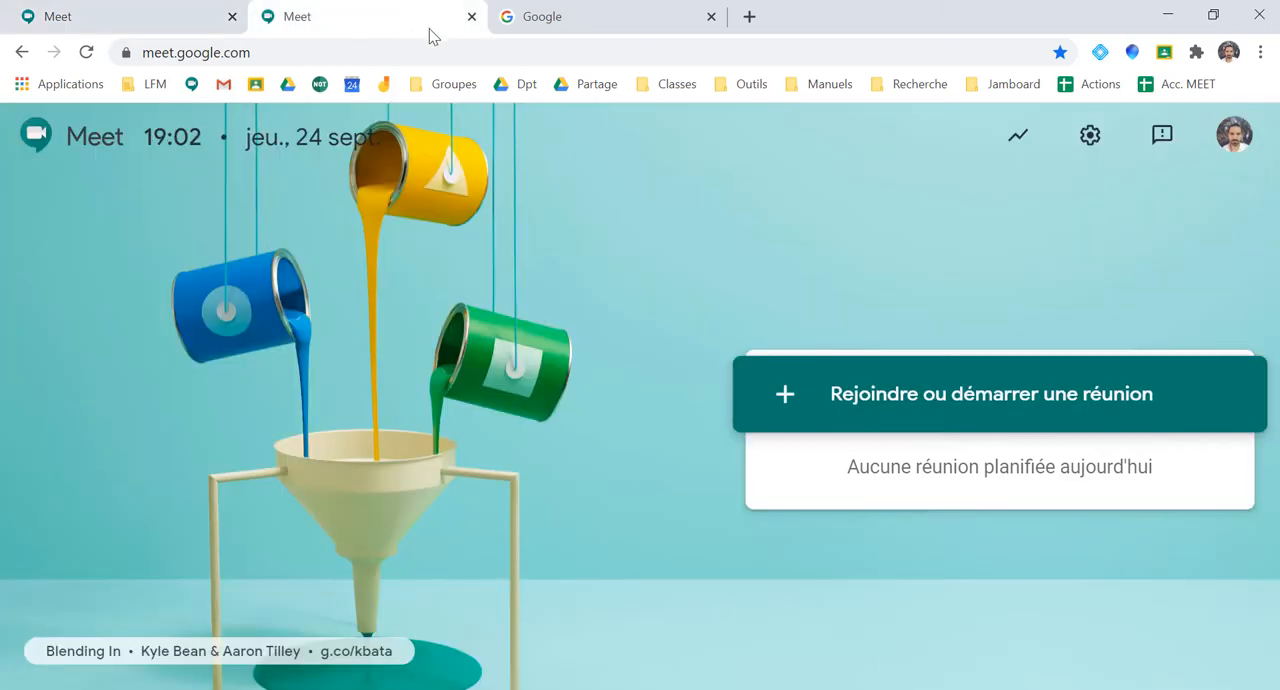
click(576, 19)
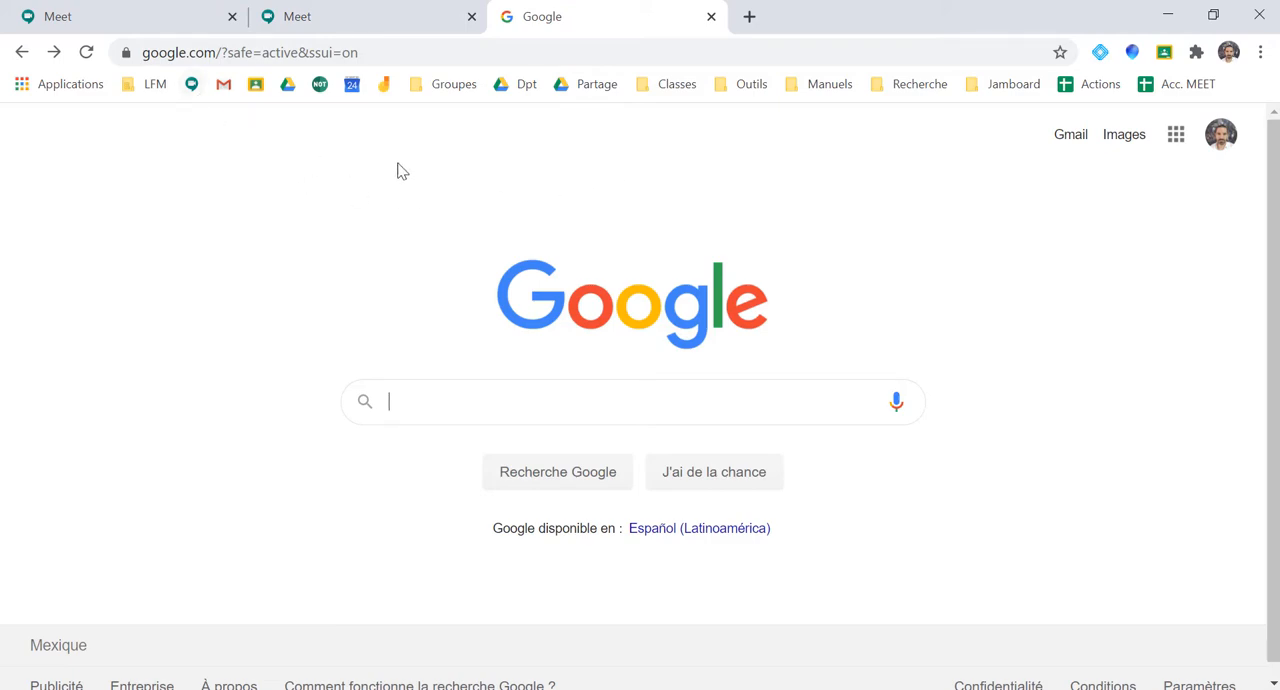
click(1174, 146)
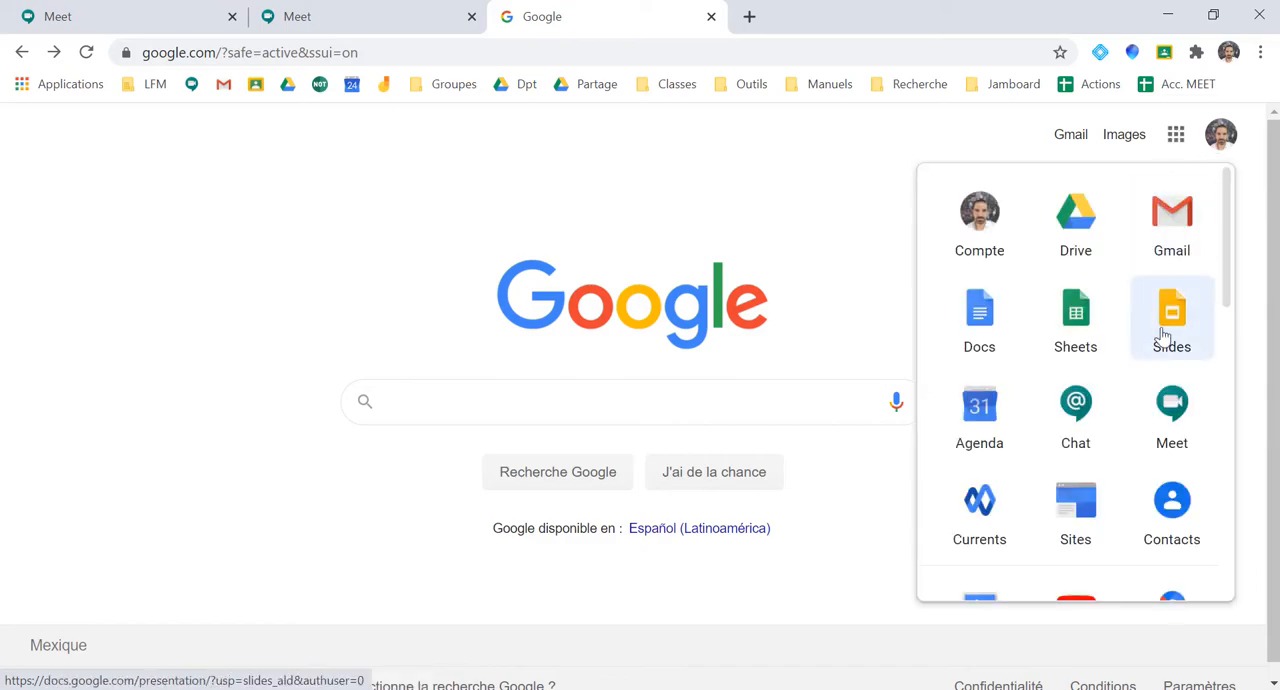
click(1177, 425)
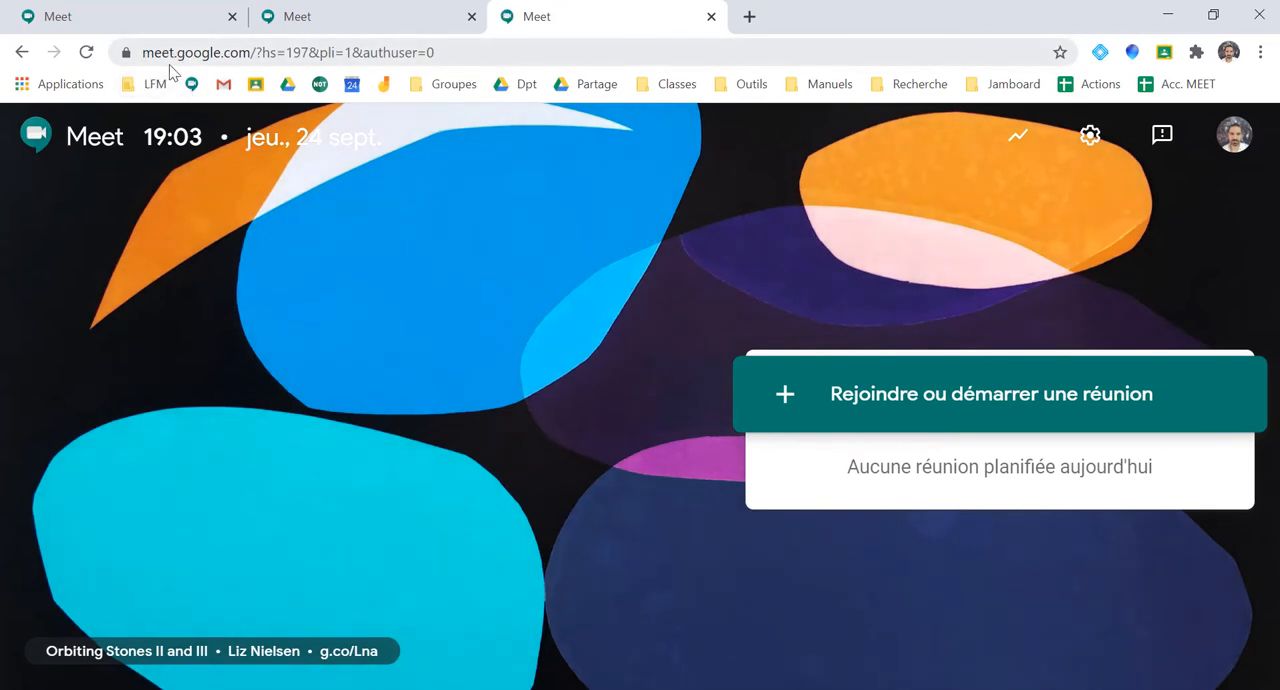
click(175, 28)
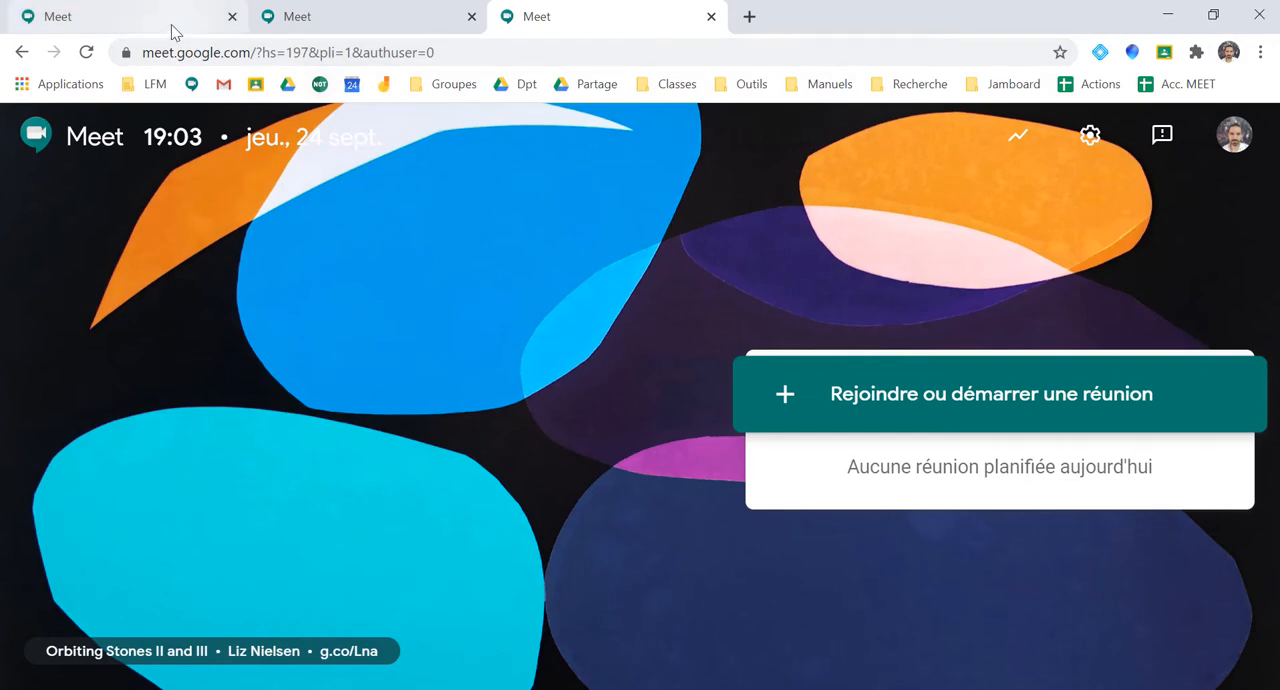
click(325, 20)
click(566, 27)
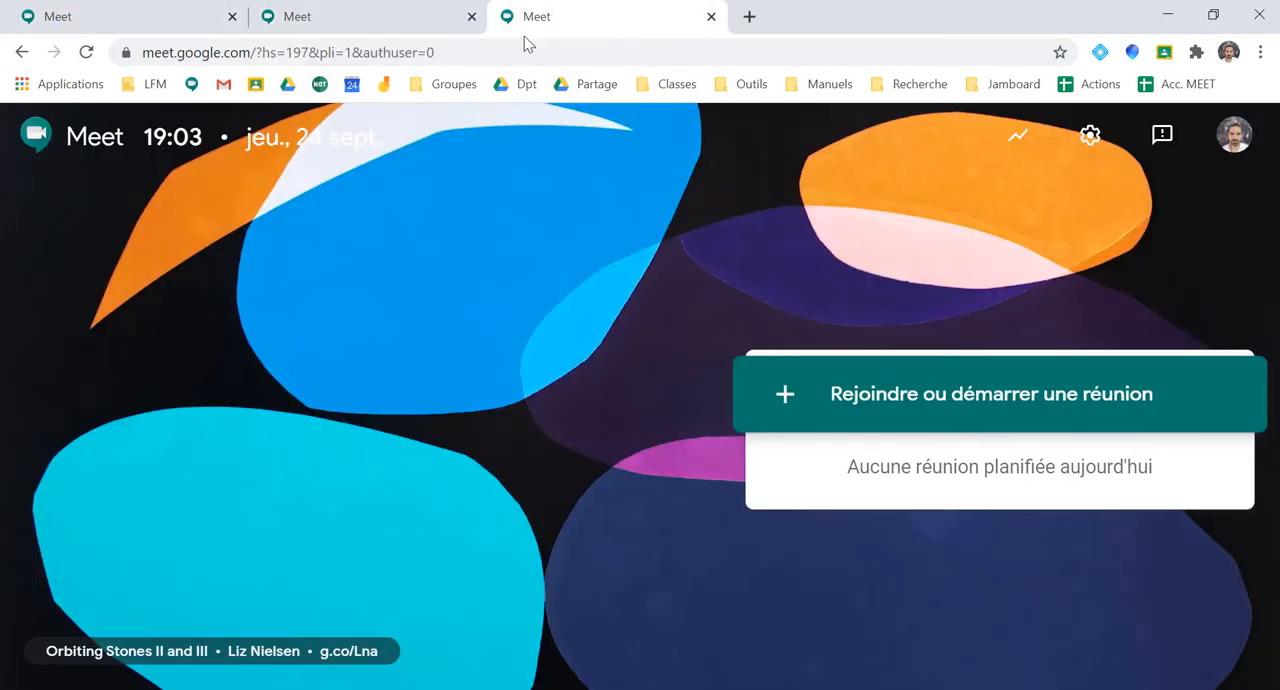
Start a separate new meeting in each of the three Meet tabs, leaving the code or alias empty
click(125, 22)
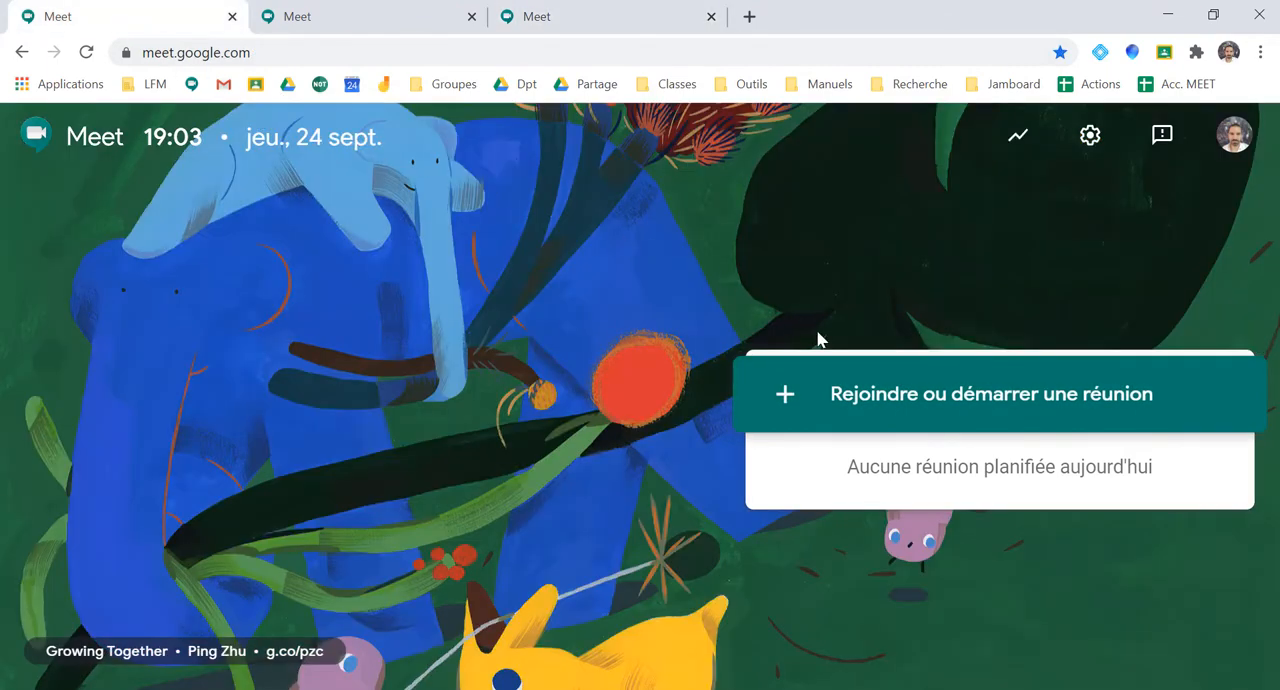
click(895, 399)
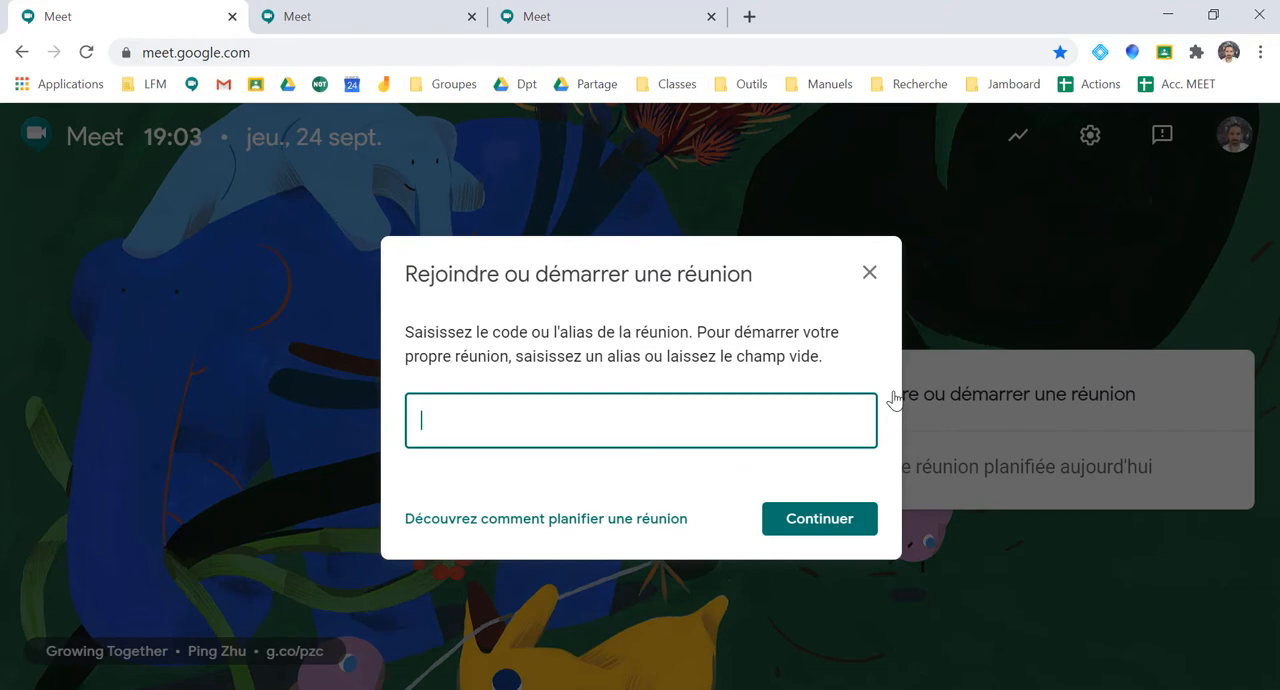
click(834, 520)
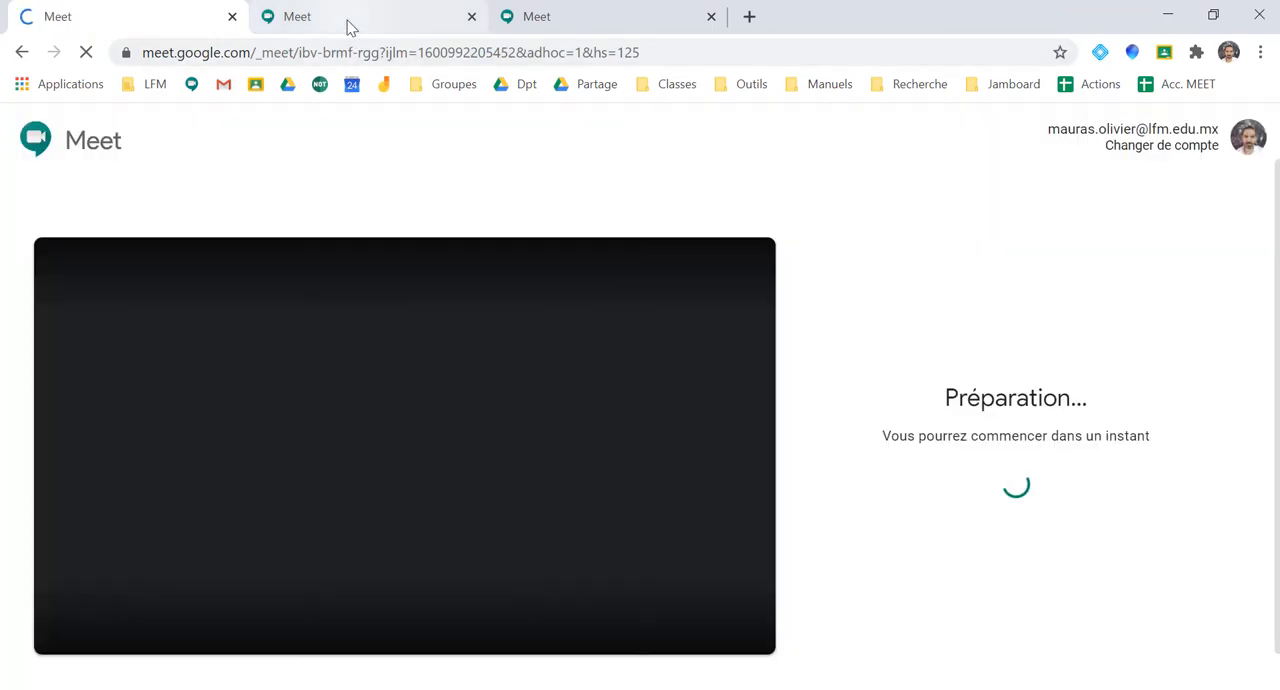
click(350, 27)
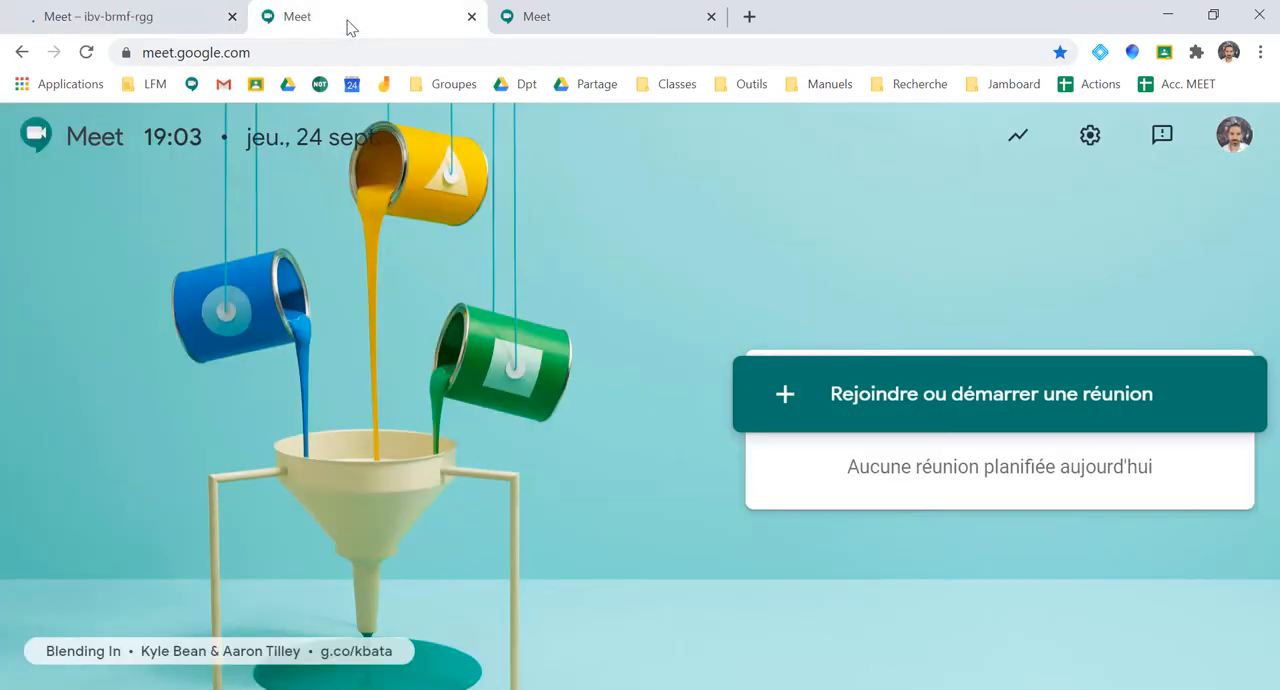
click(914, 398)
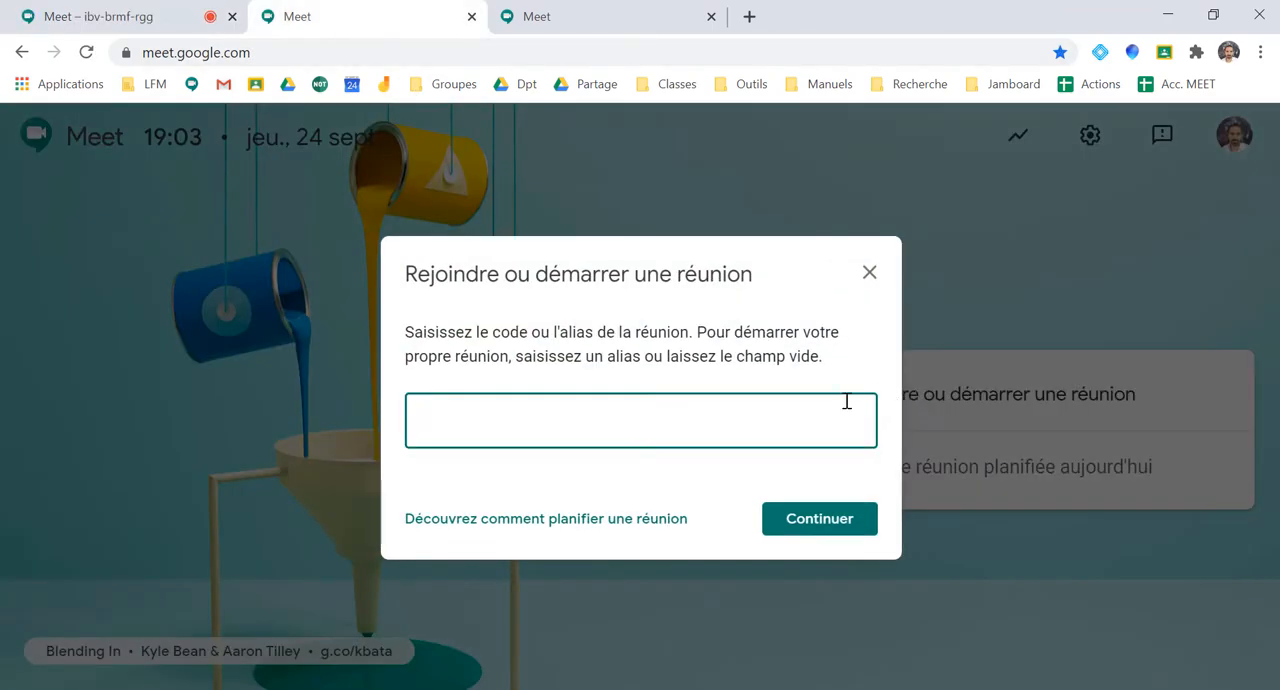
click(822, 521)
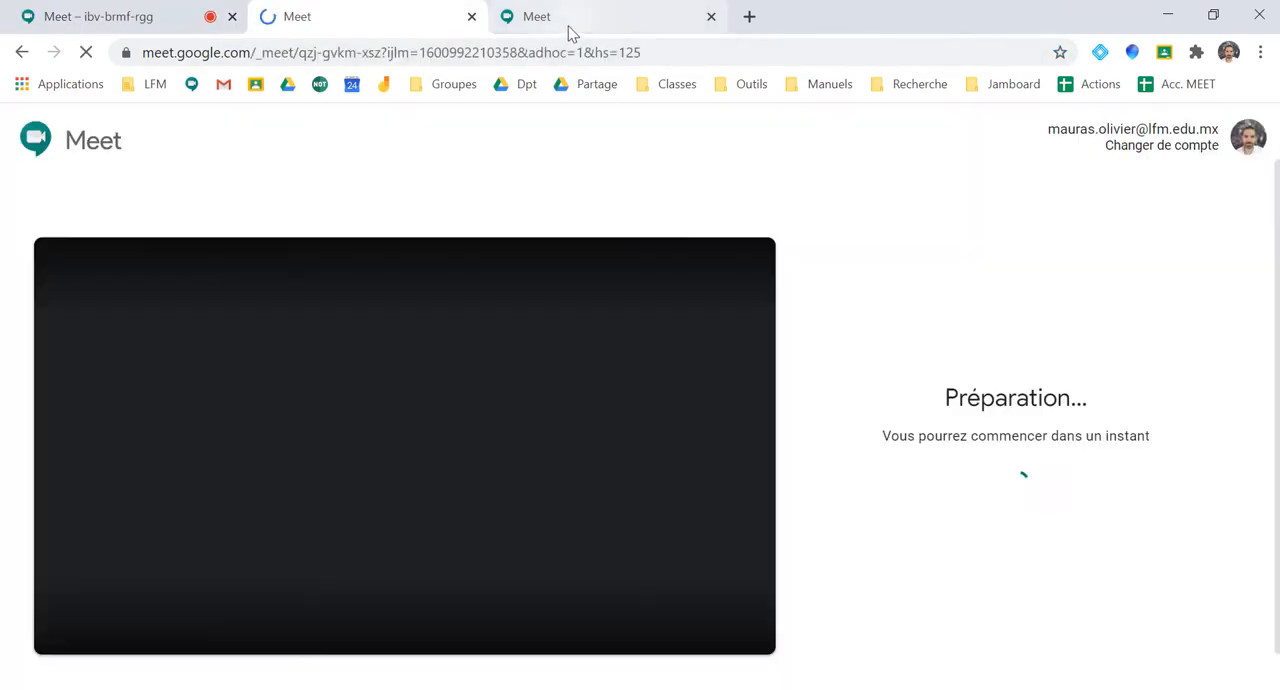
click(568, 26)
click(828, 400)
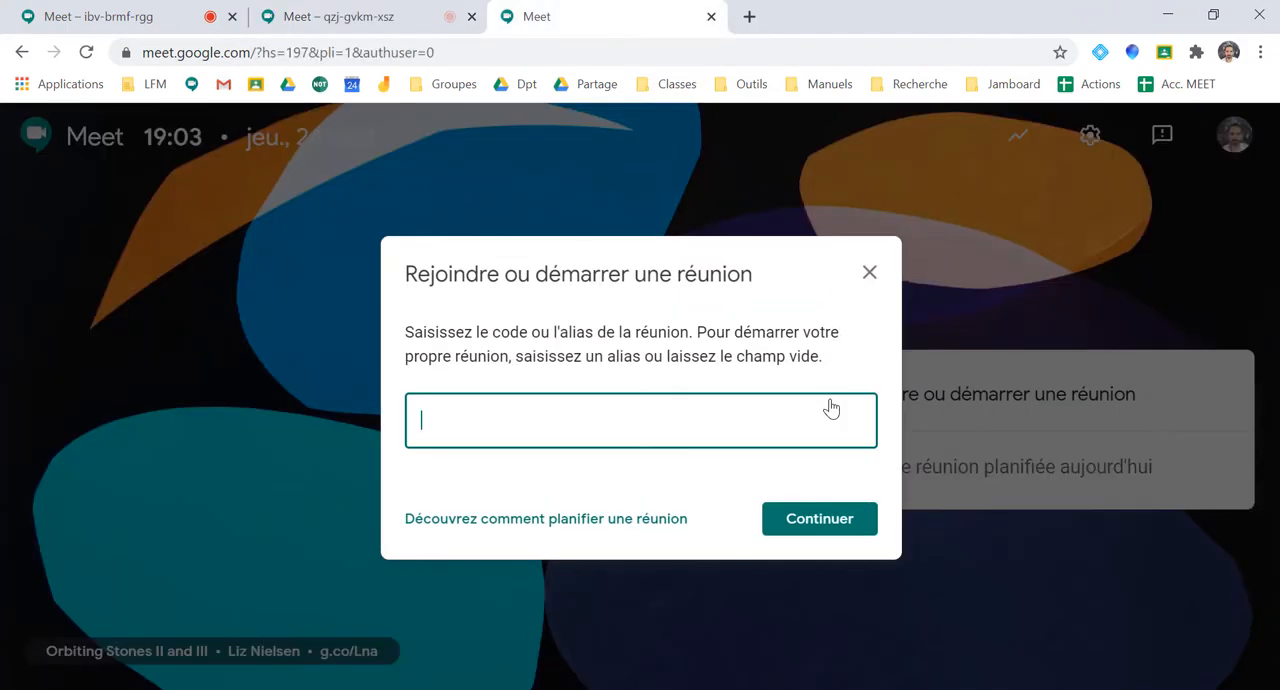
click(820, 522)
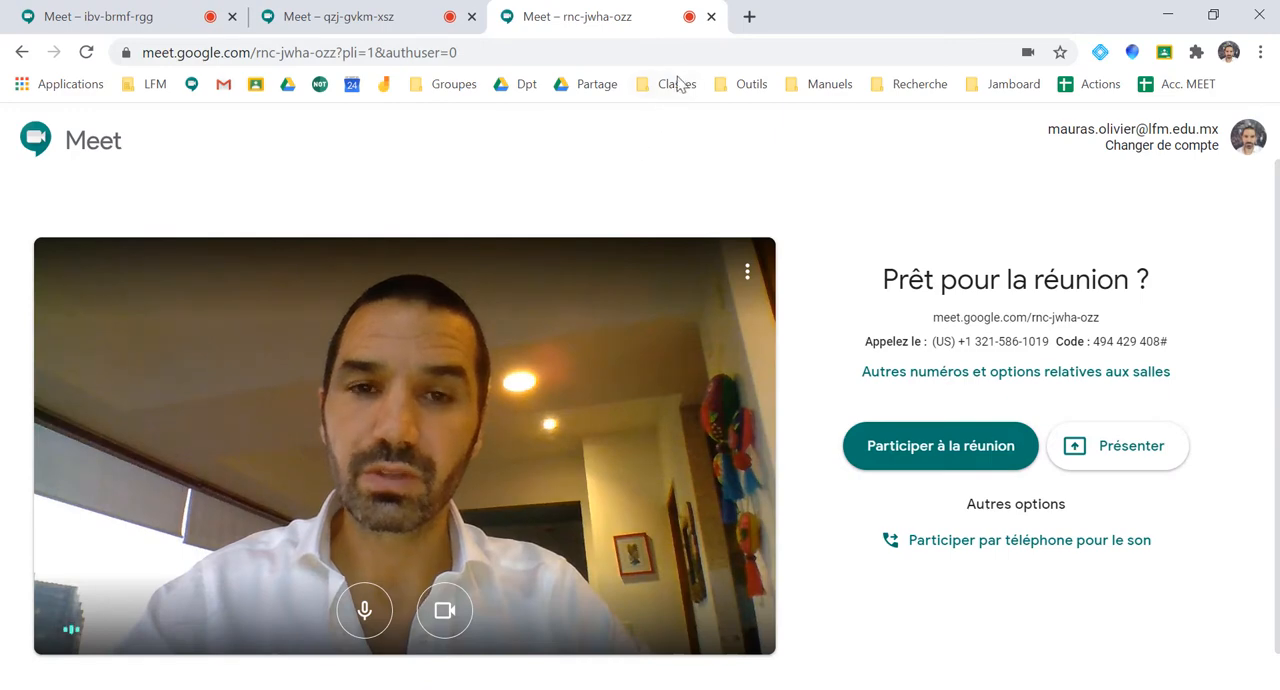
Create a blank Google Docs document from Google Drive in a new browser tab, and close the Drive tab
click(748, 17)
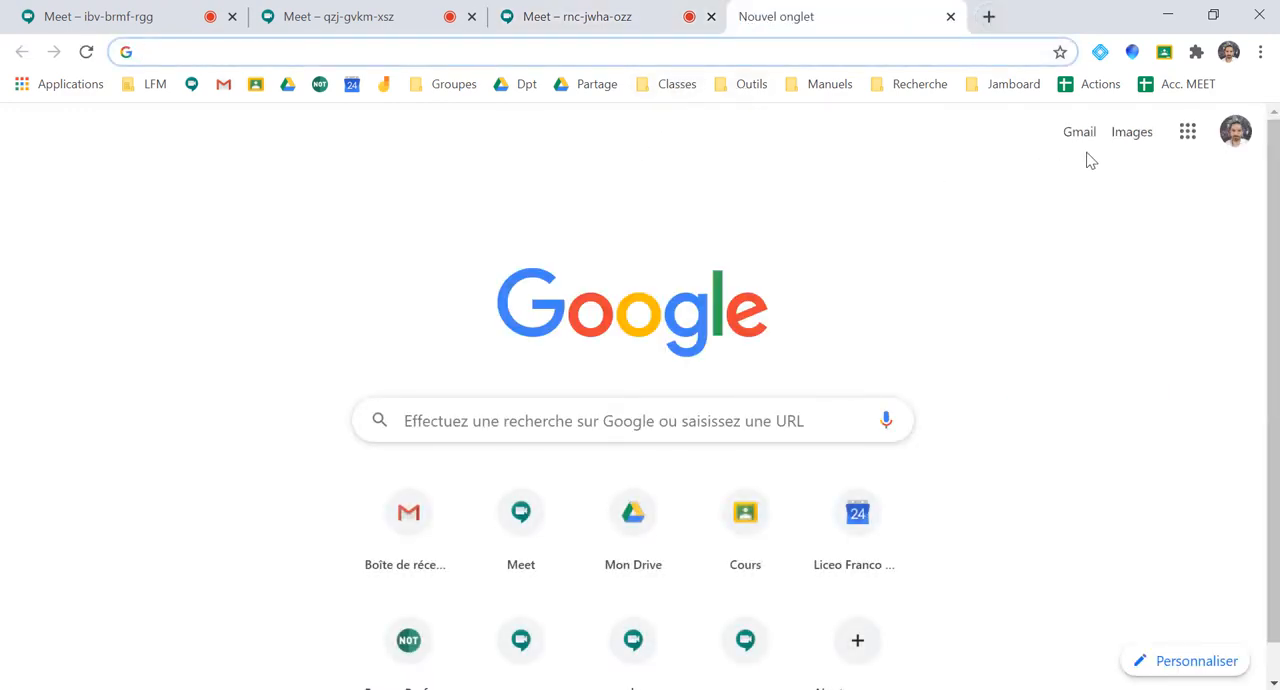
click(1187, 131)
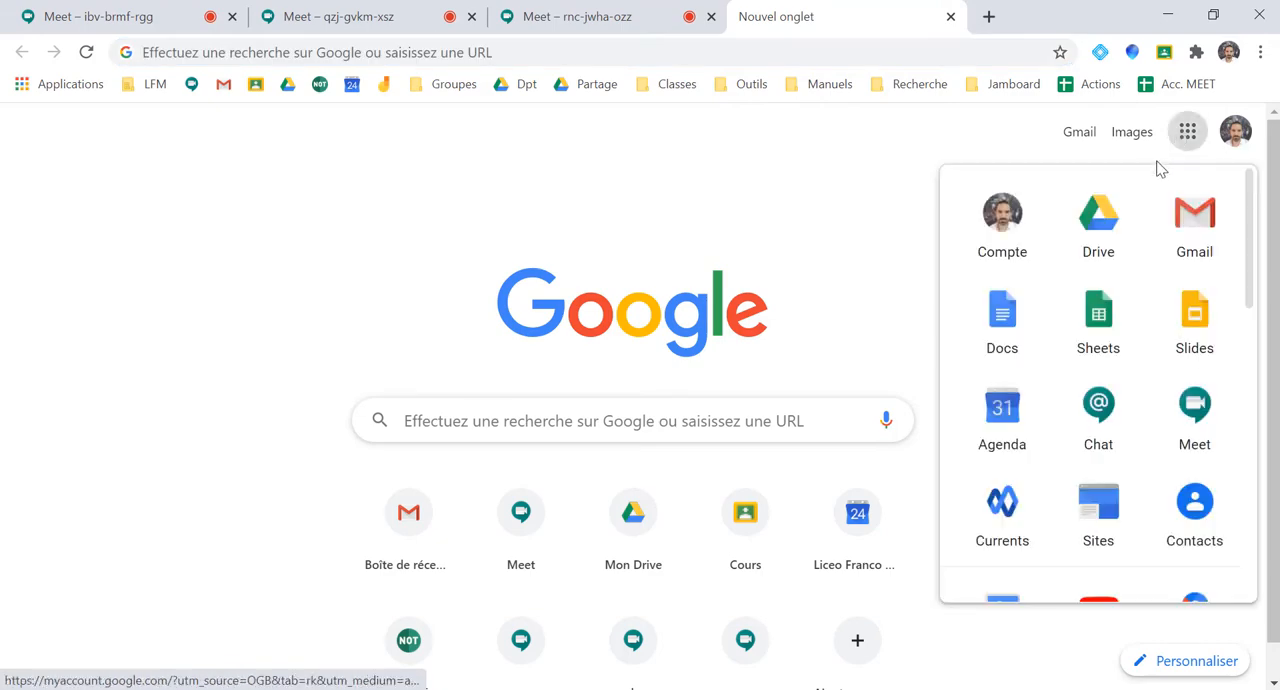
click(1105, 210)
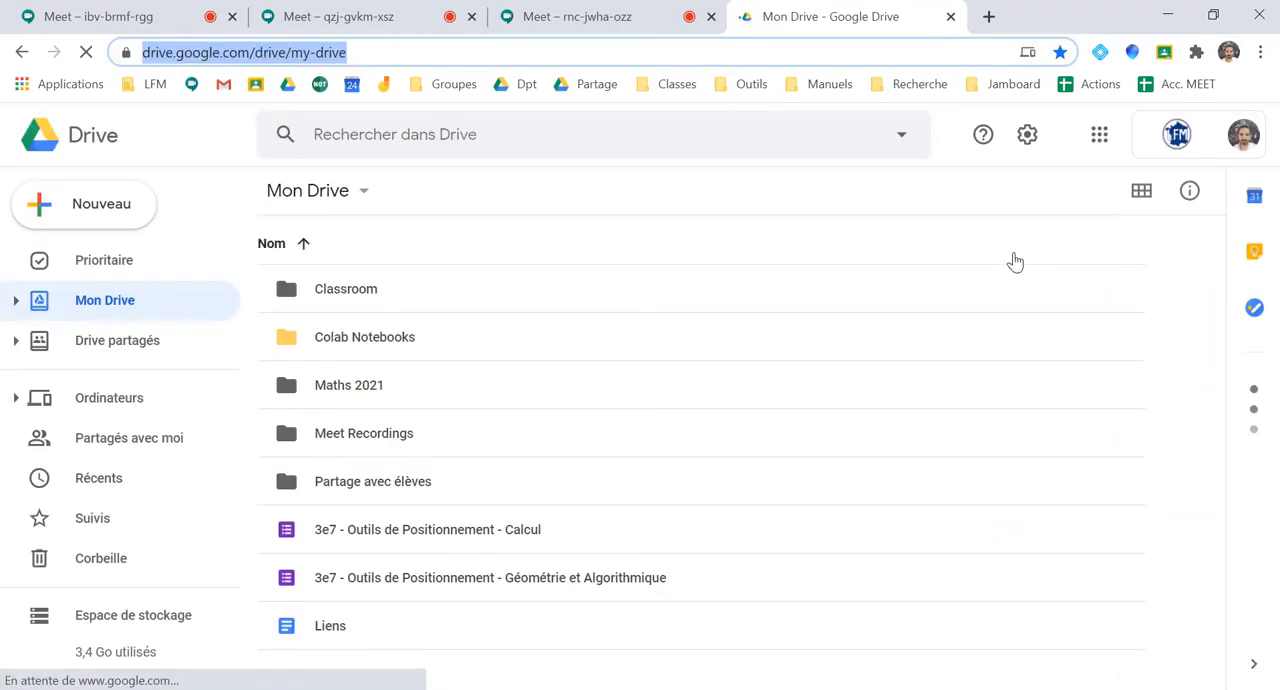
click(100, 208)
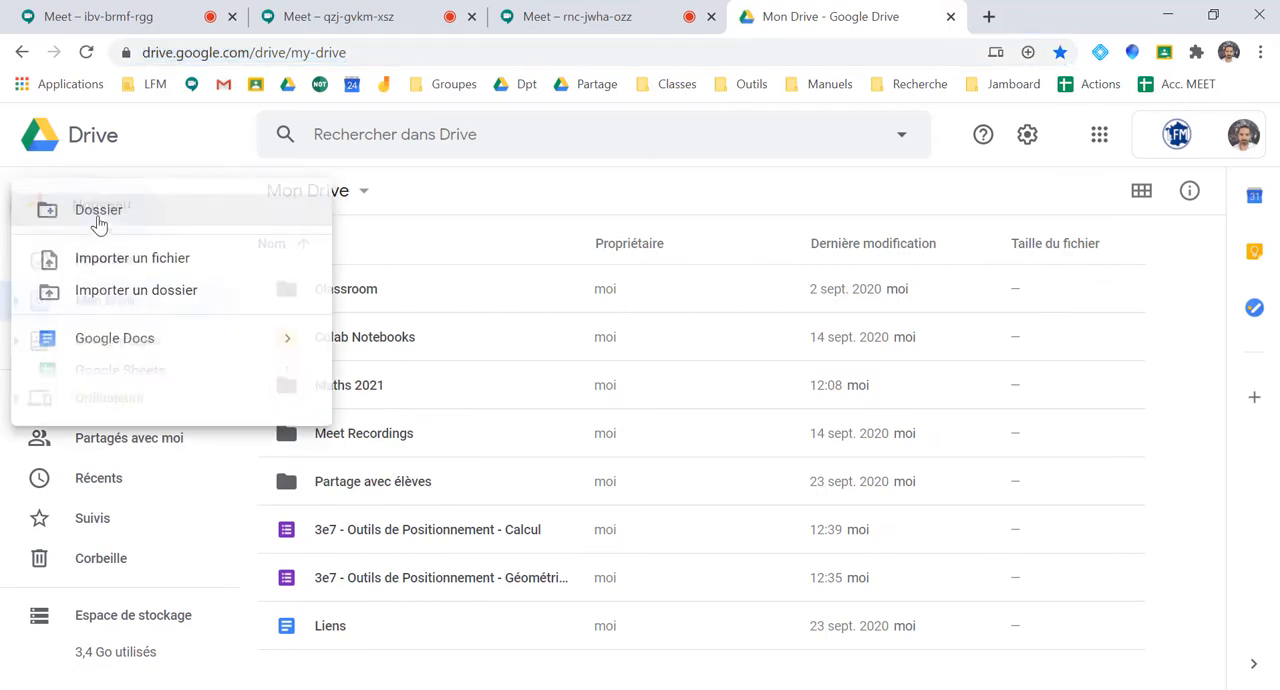
click(114, 341)
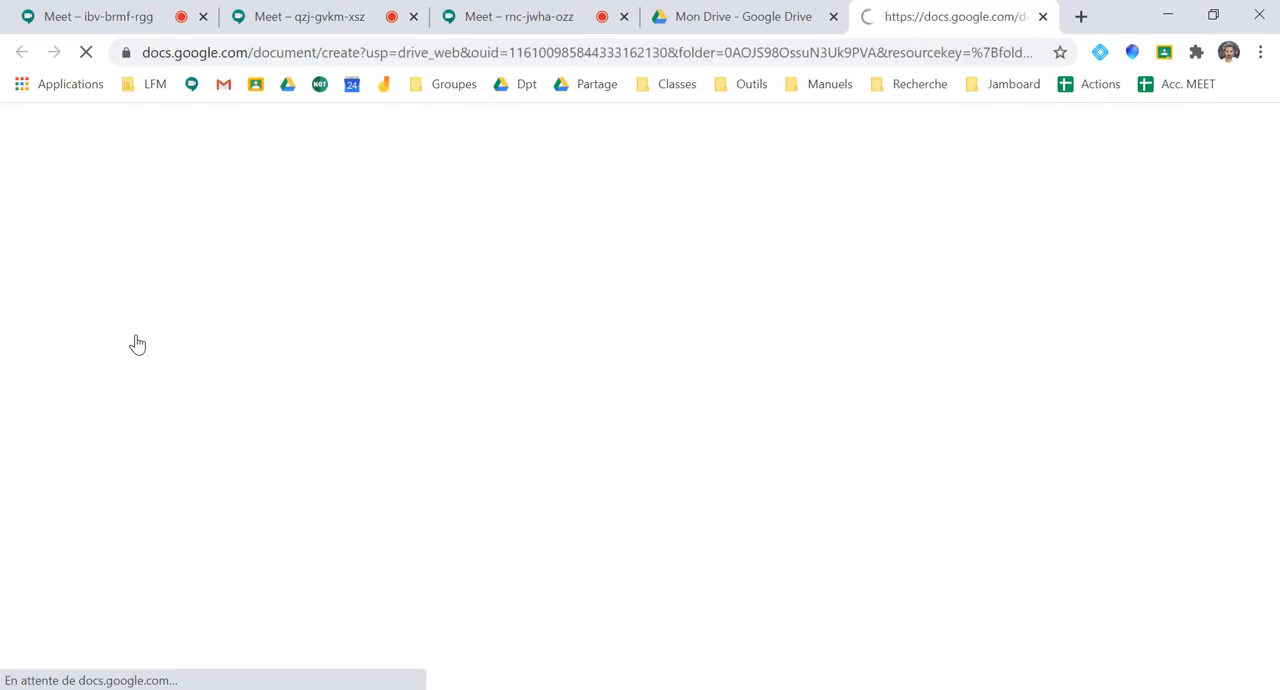
click(832, 17)
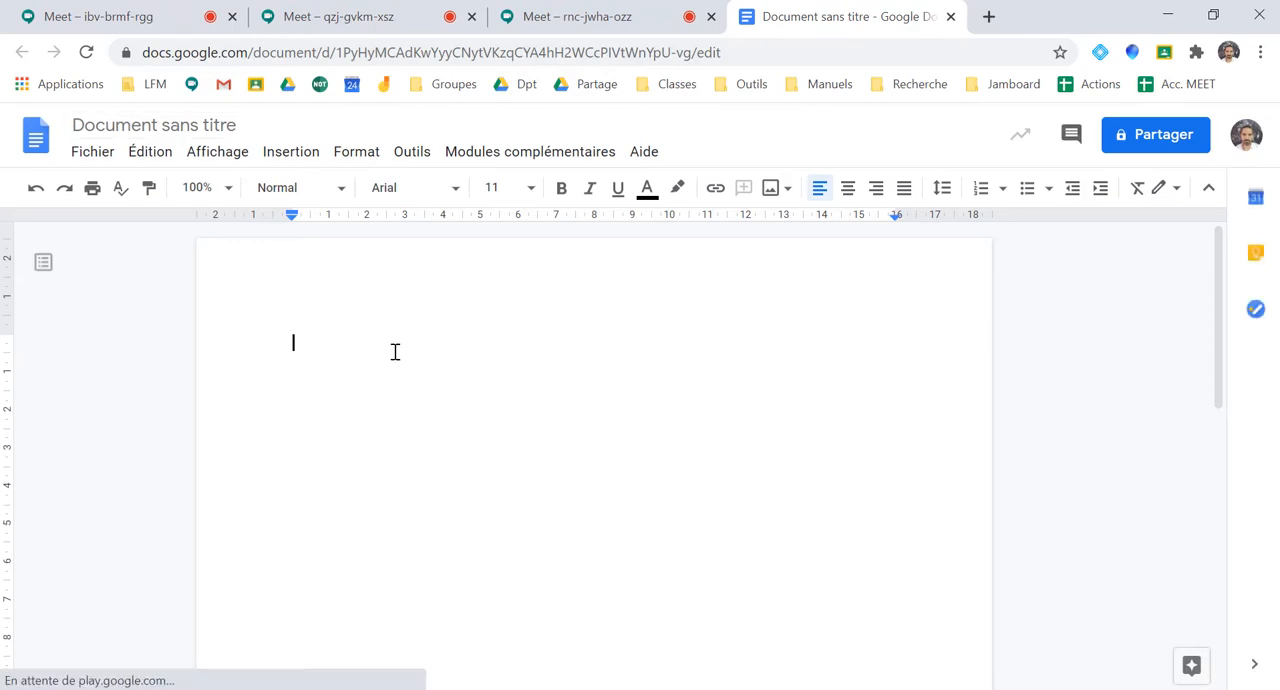
Write the heading "Mes liens" in the document and name the file "Mes liens"
text(Mes liens)
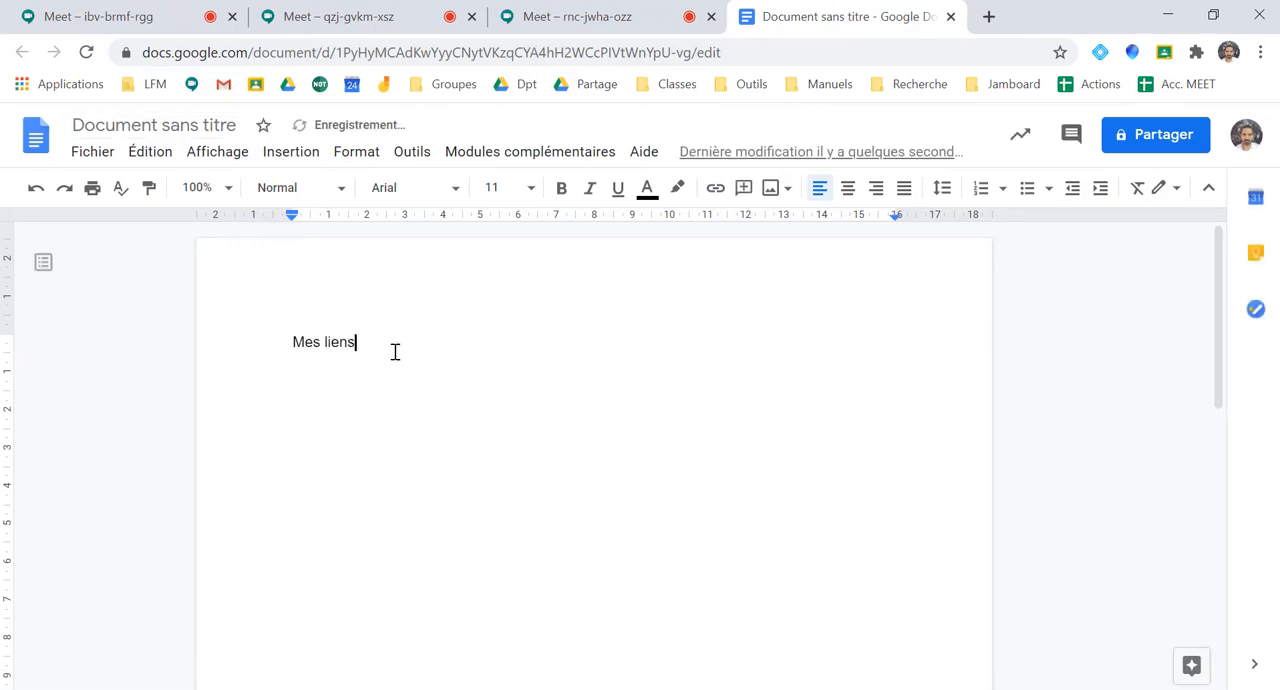
key(Return)
click(143, 126)
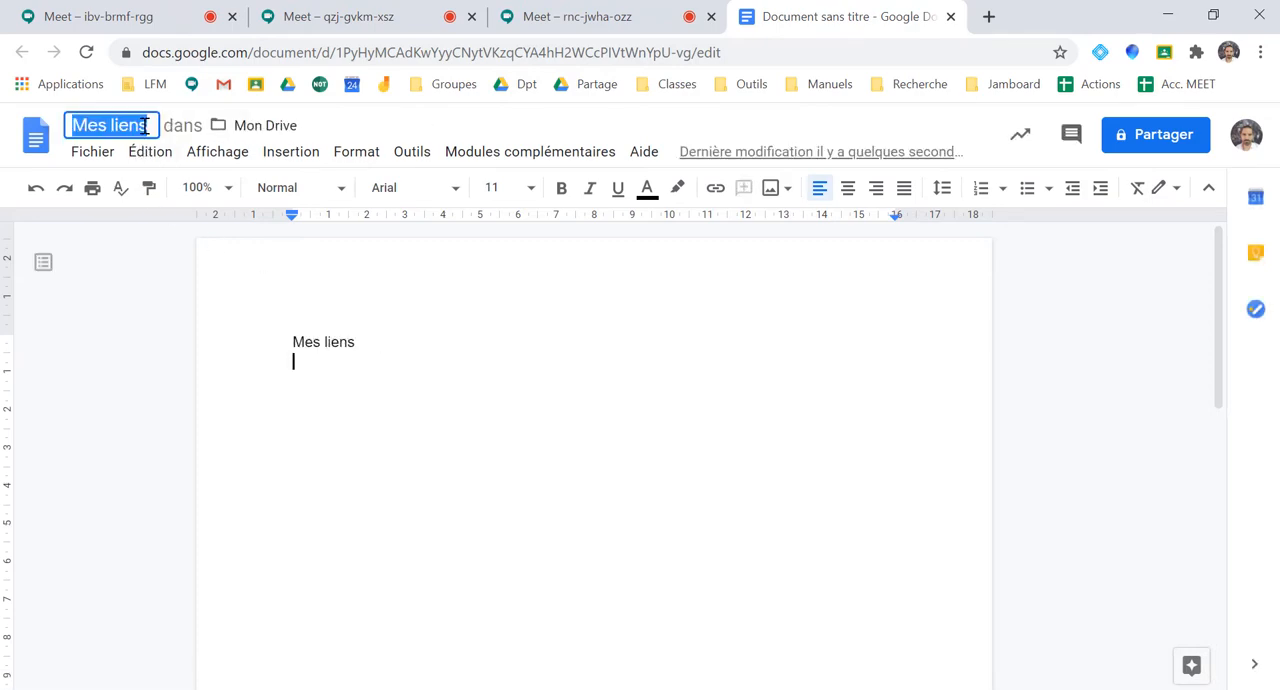
key(Return)
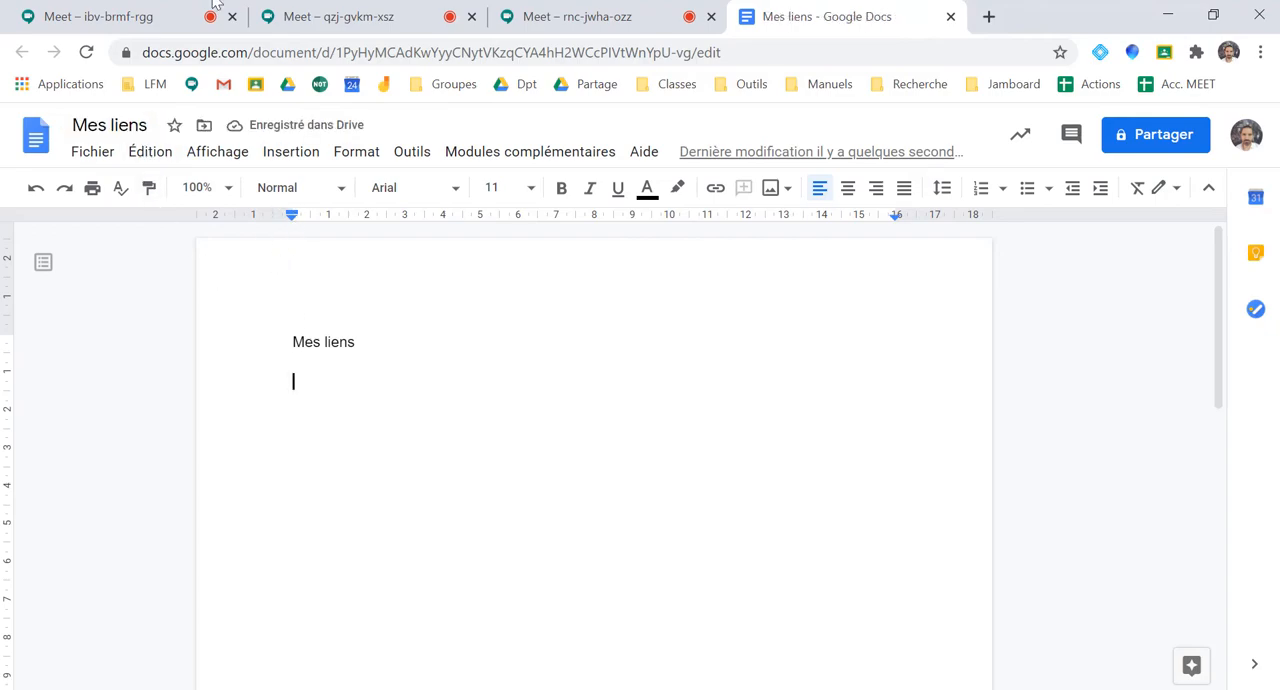
Copy the first meeting's web address into the "Mes liens" document on a line labelled "1 :"
click(117, 24)
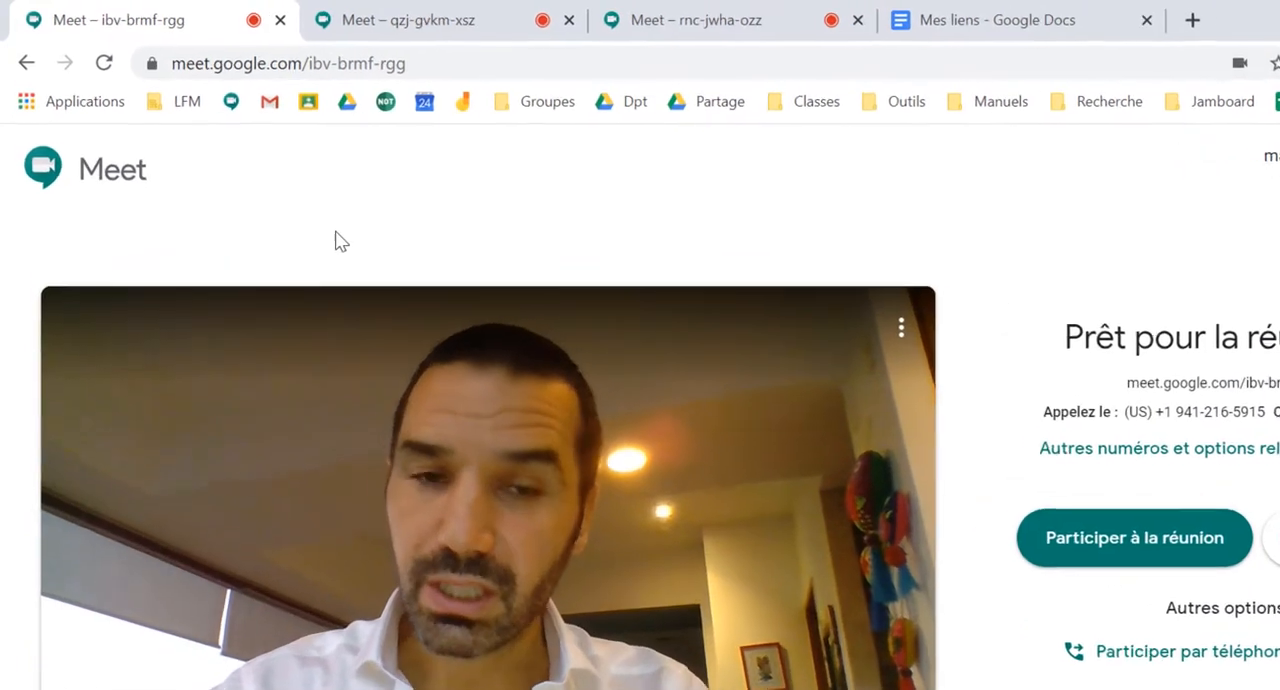
click(432, 74)
key(ctrl+c)
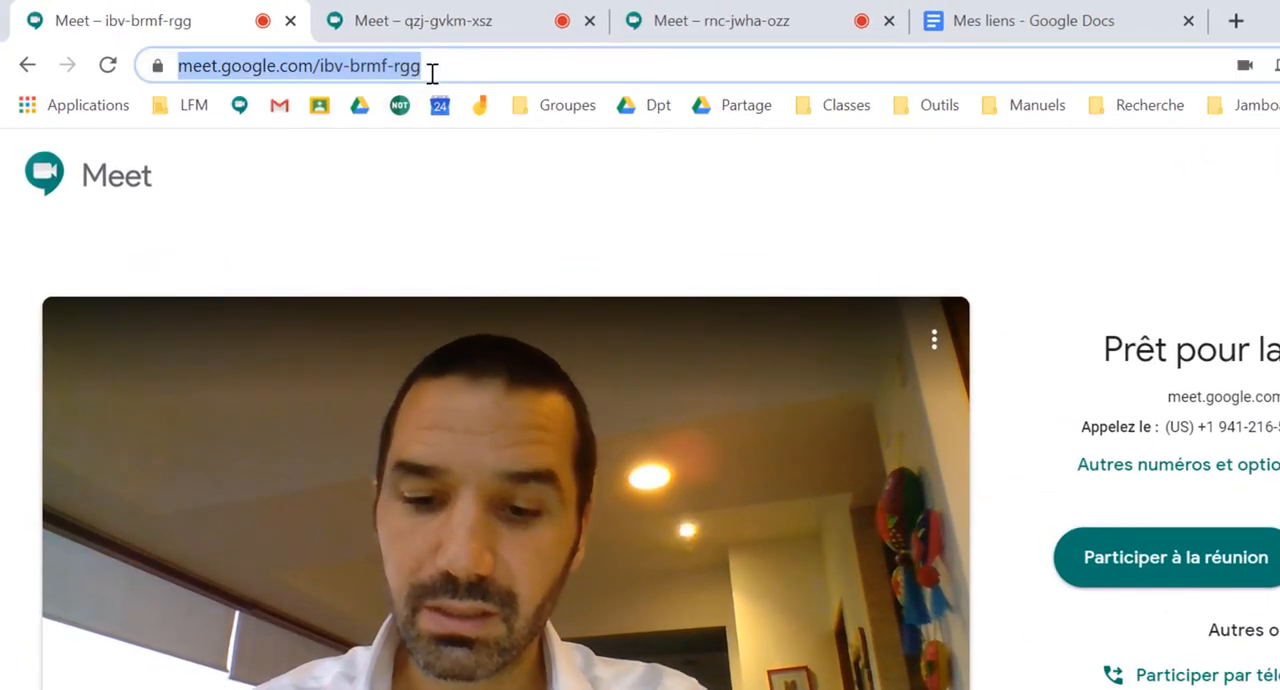
click(995, 22)
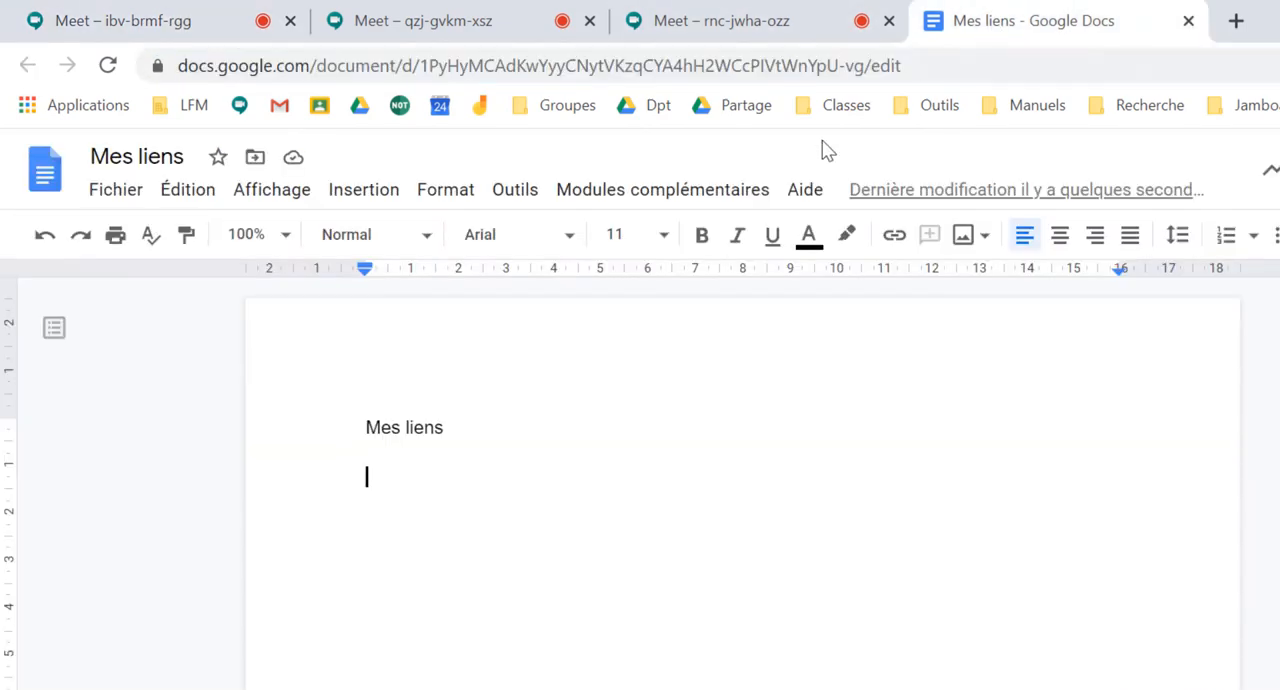
text(1)
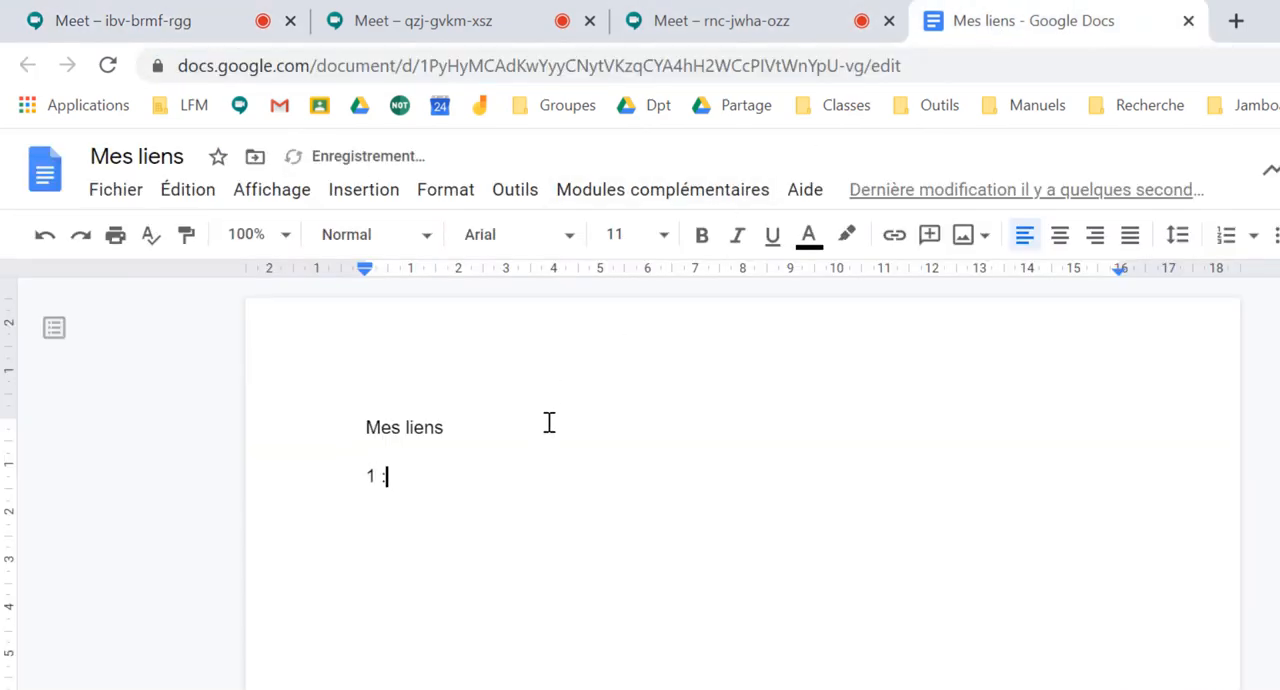
text( :)
key(ctrl+v)
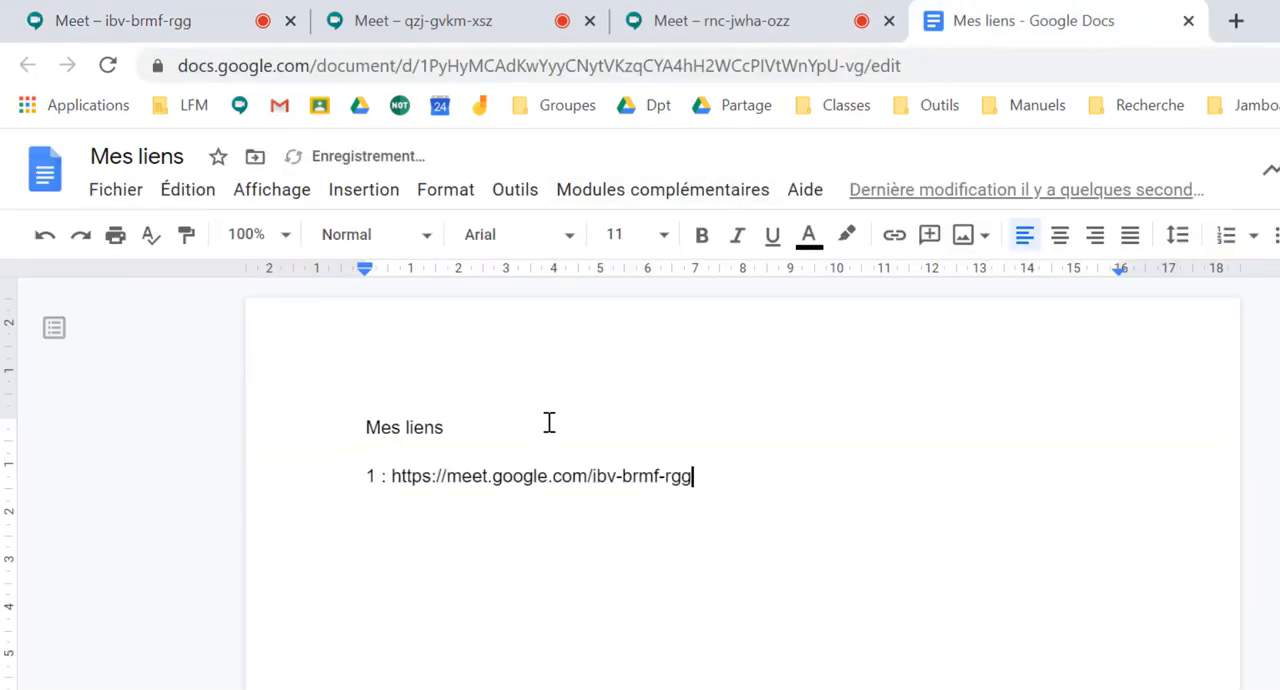
key(Return)
Add the second meeting's web address to the "Mes liens" document on a new line labelled "2 :"
click(448, 22)
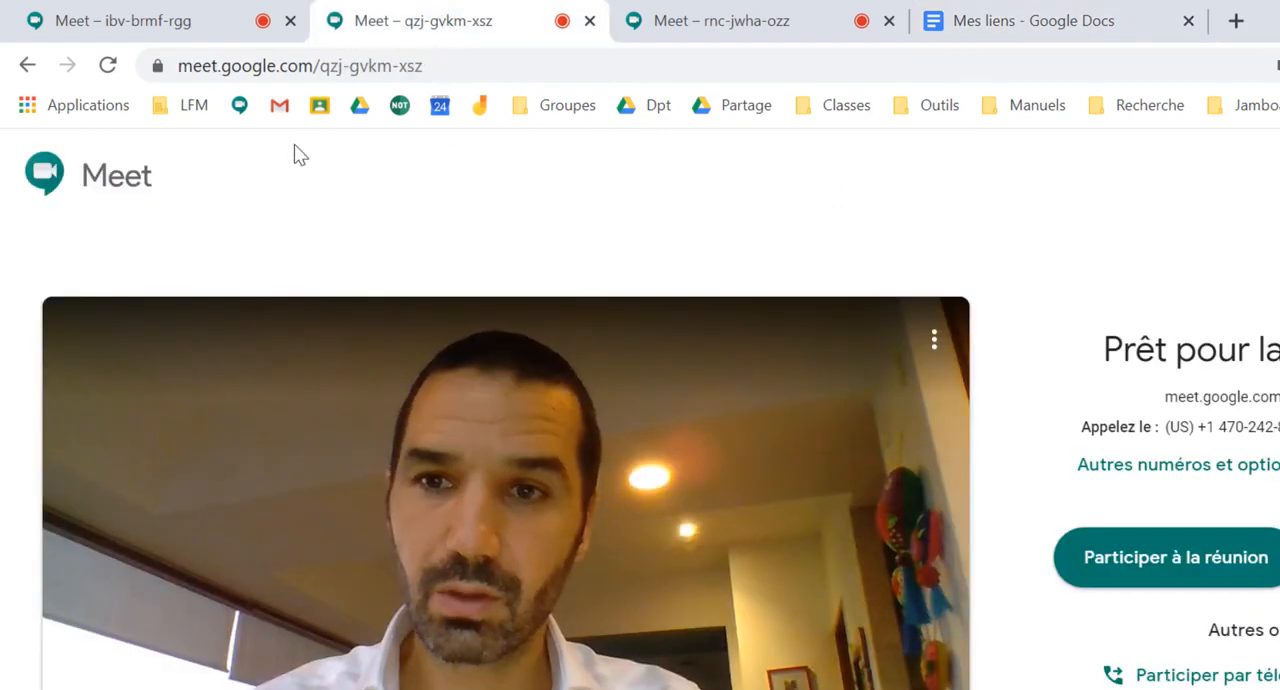
click(357, 65)
key(ctrl+c)
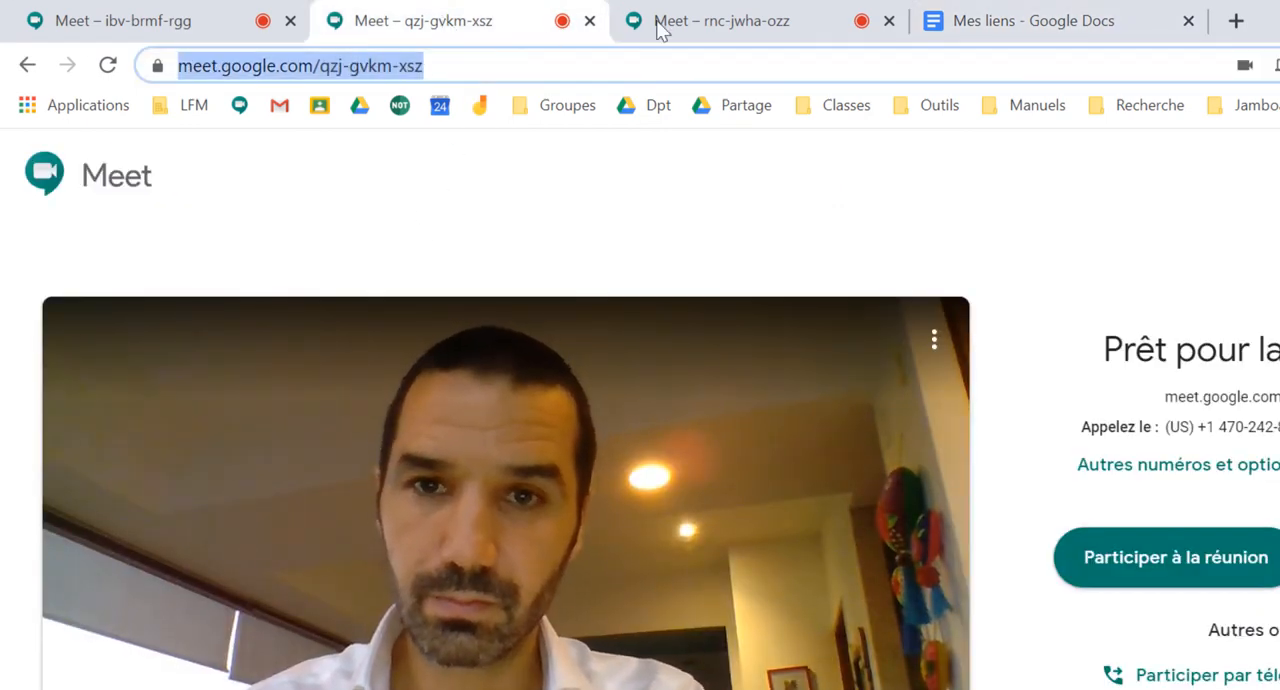
click(1012, 24)
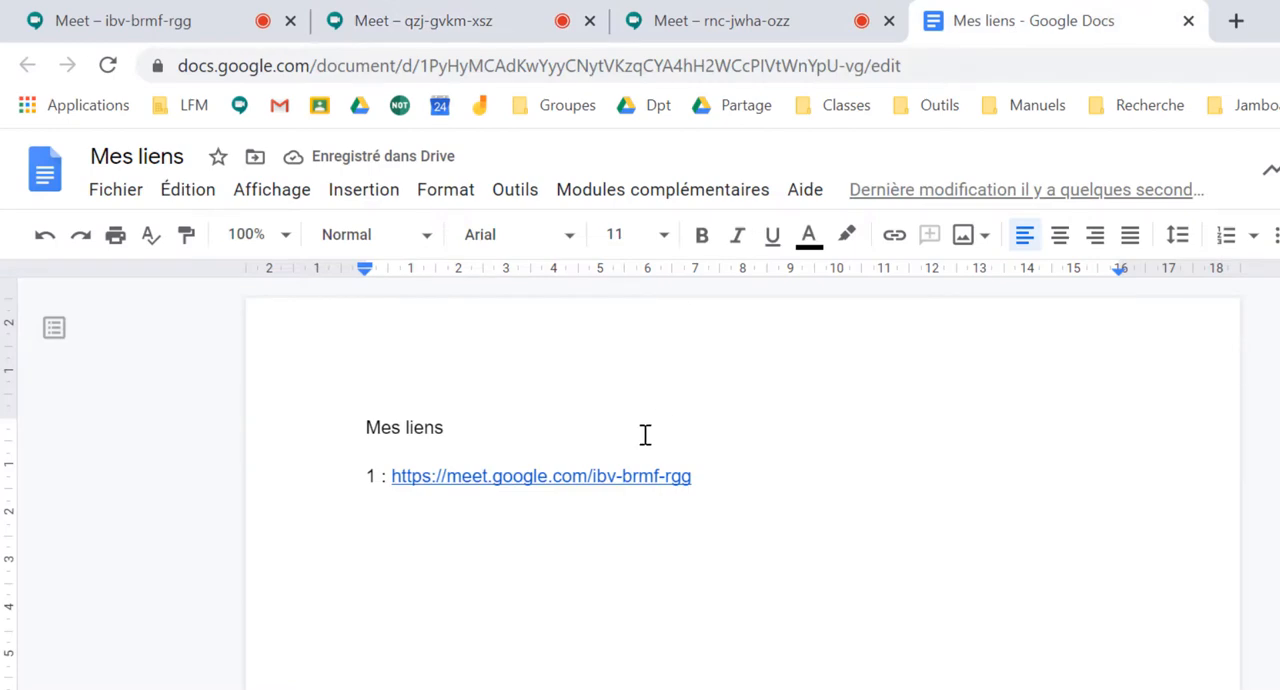
text(2 :)
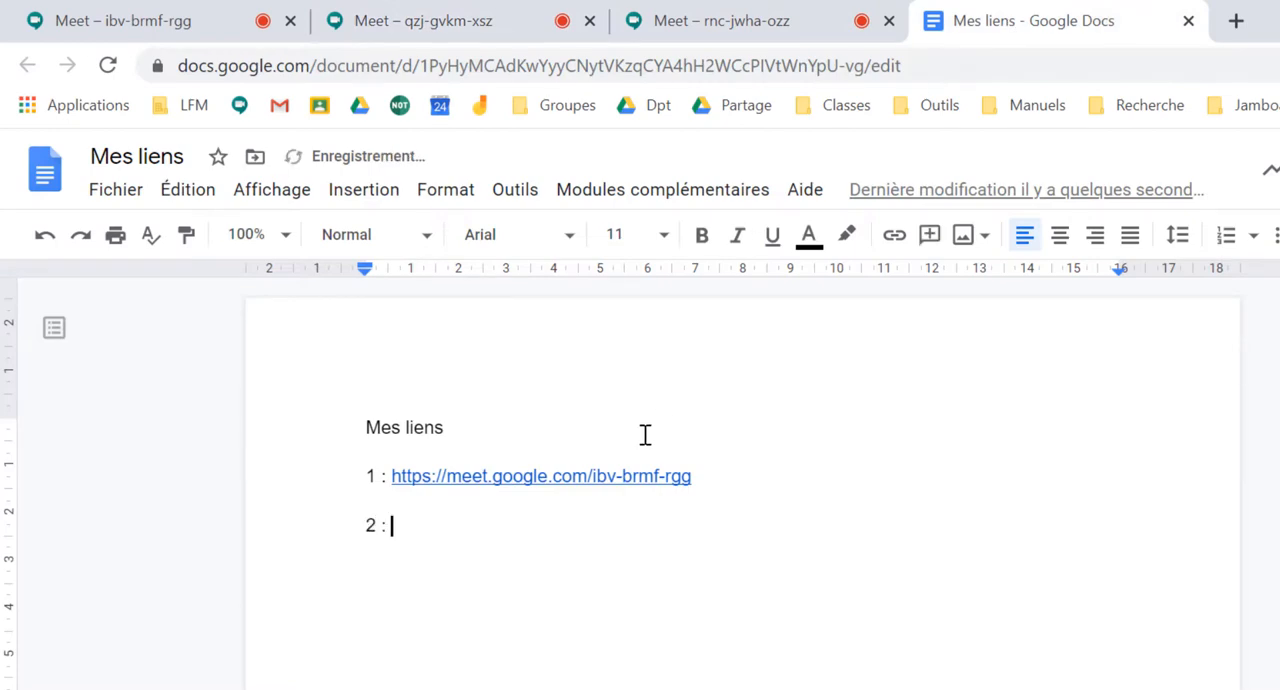
key(ctrl+v)
key(Return)
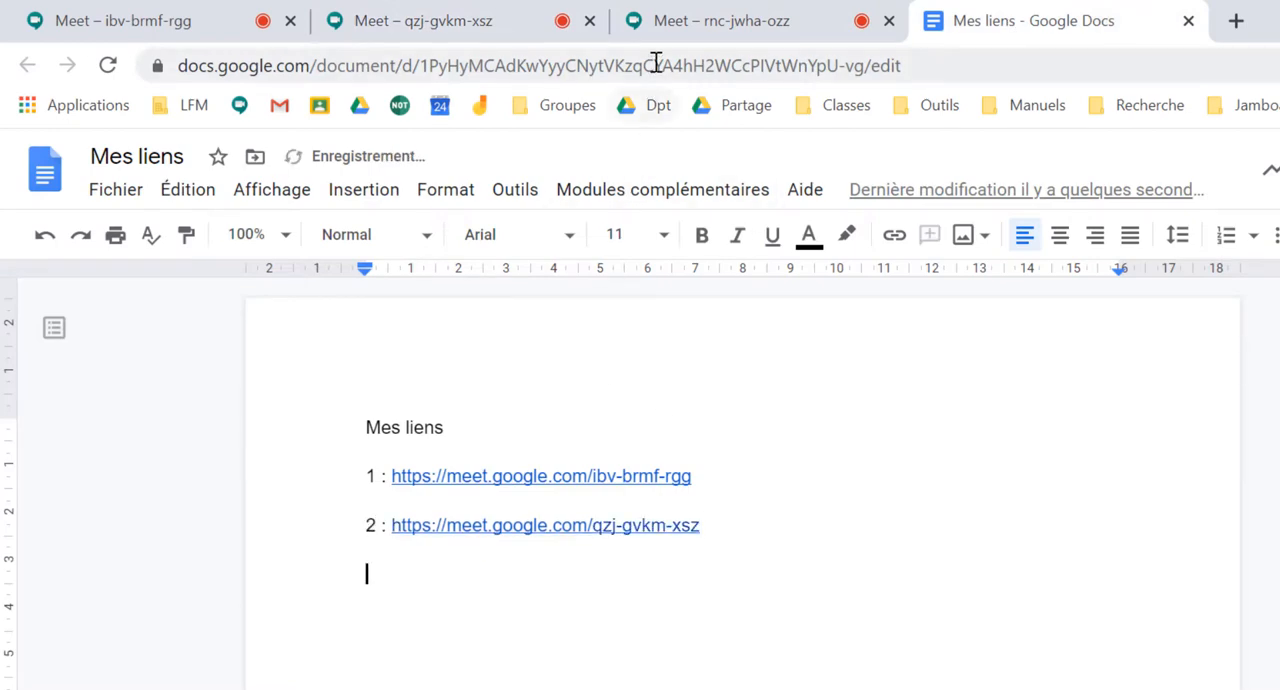
Add the third meeting's web address, without its query parameters, to the "Mes liens" document on a new line labelled "3 :"
click(664, 28)
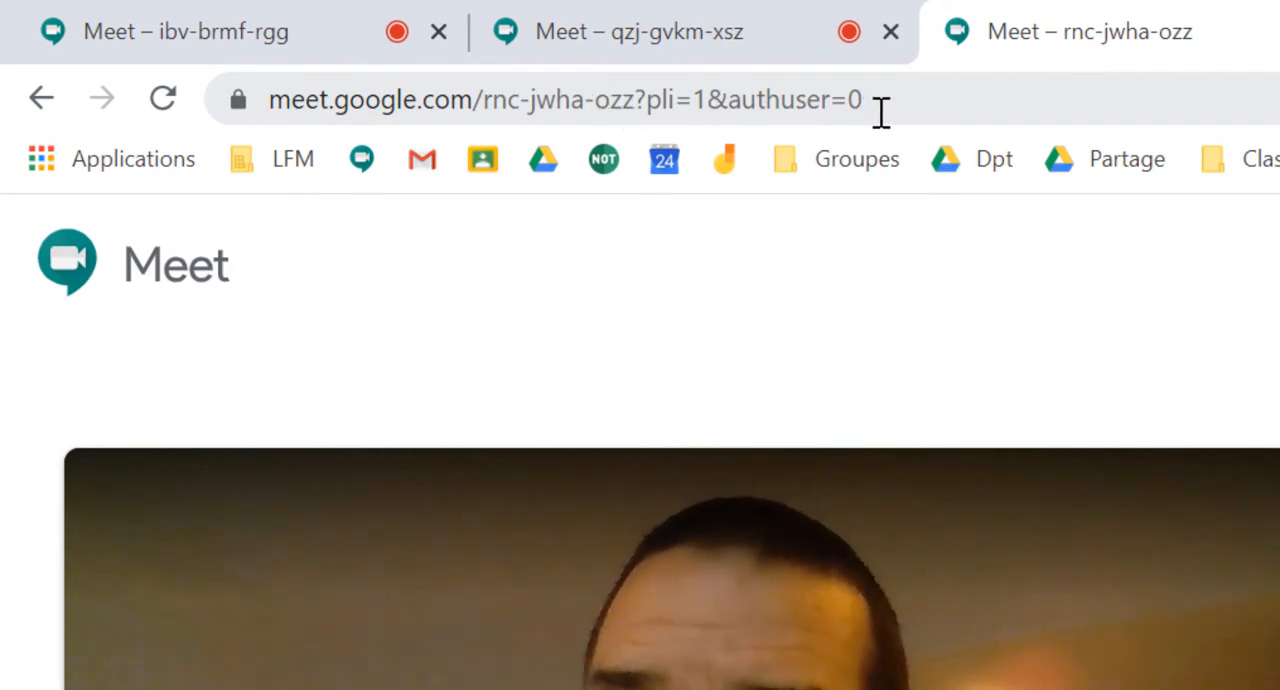
drag(637, 105, 220, 110)
key(ctrl+c)
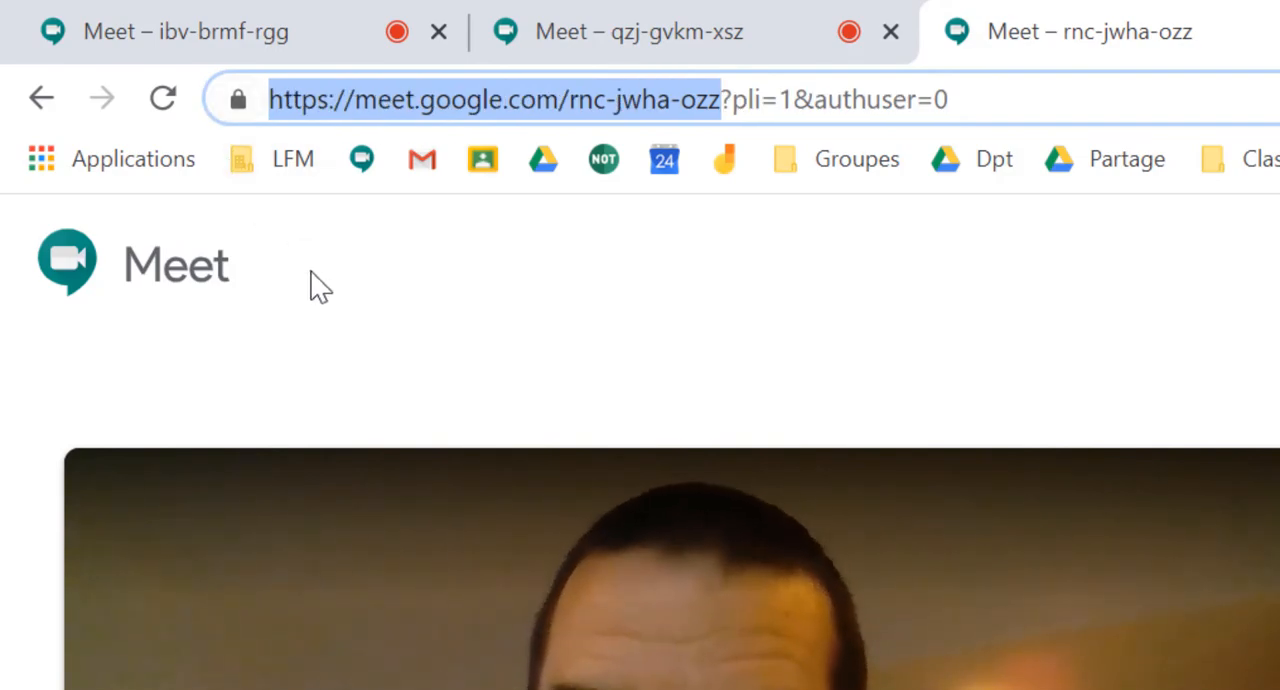
click(1277, 31)
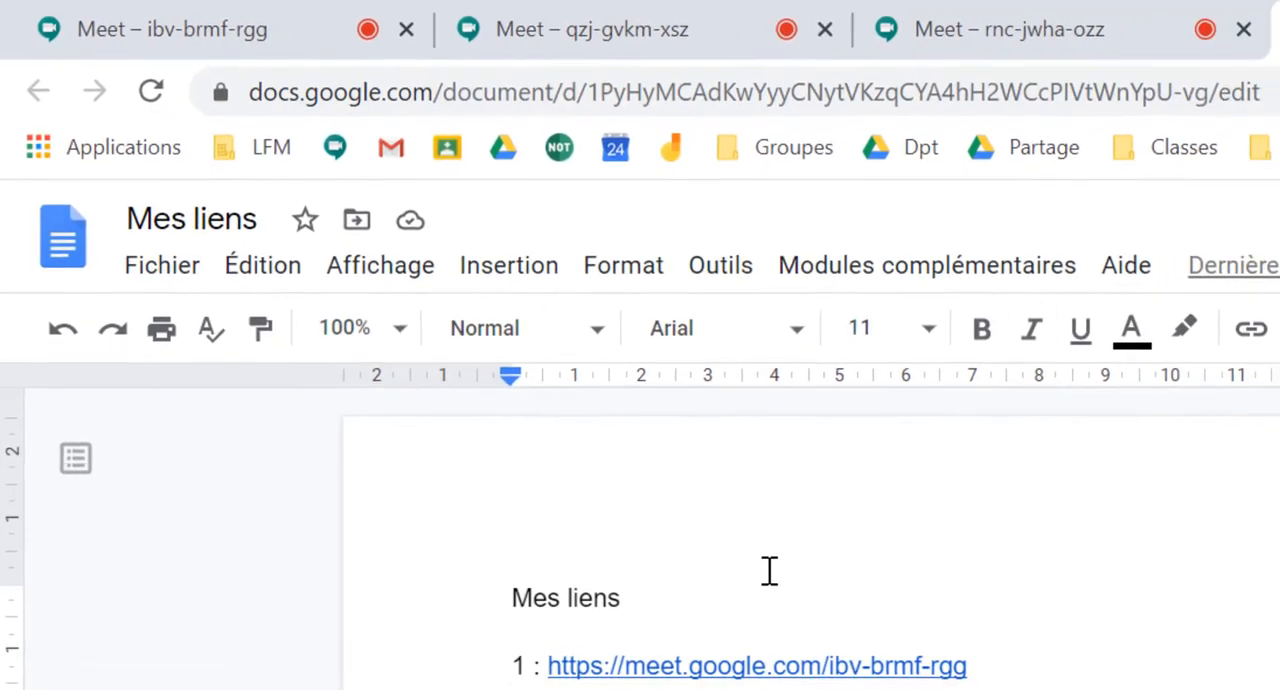
text(3 :)
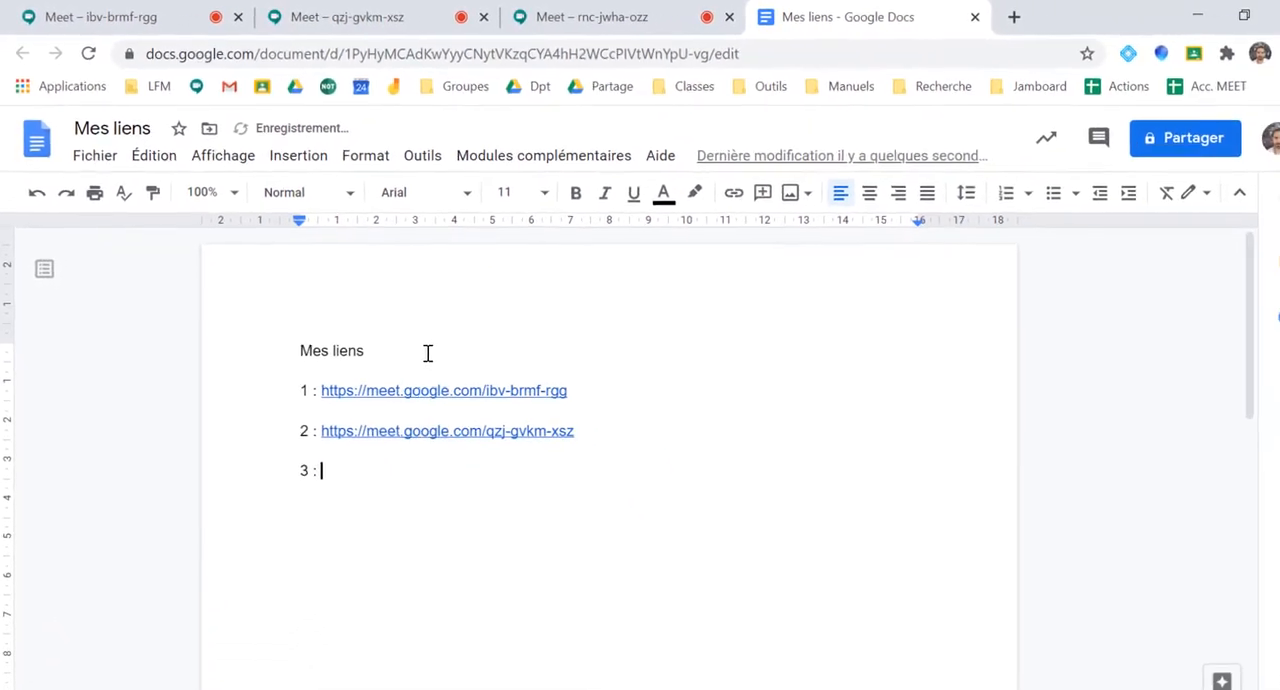
key(ctrl+v)
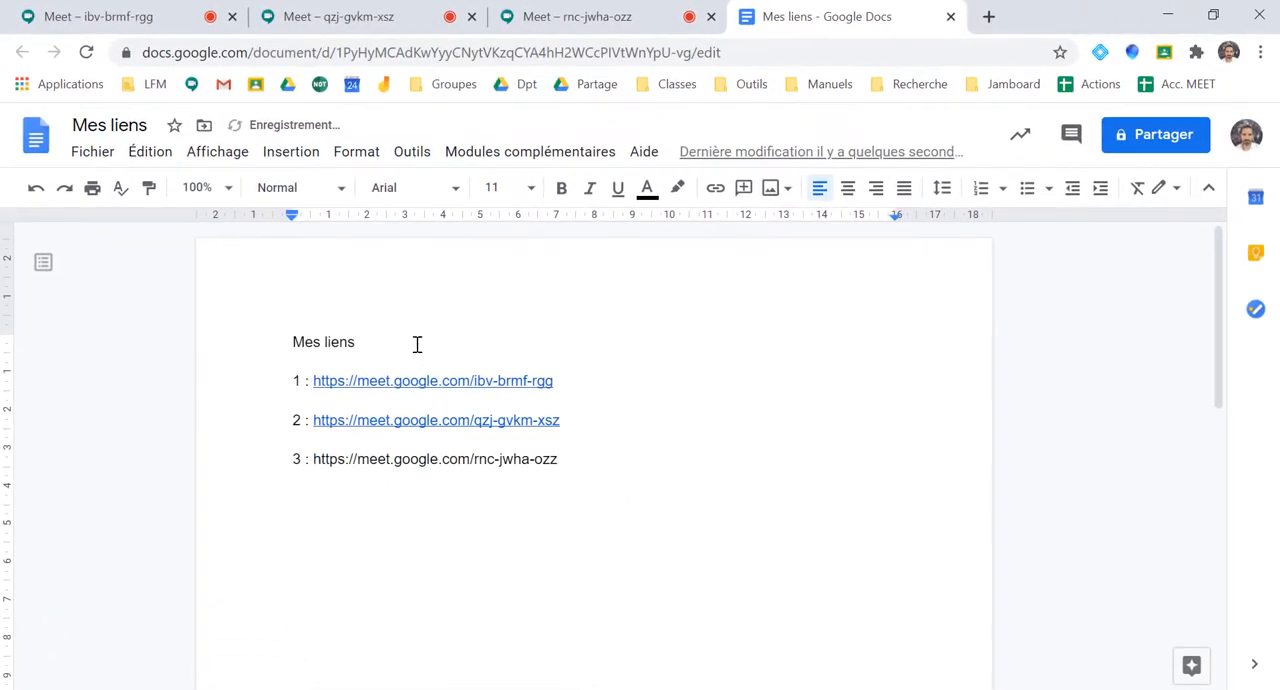
key(Return)
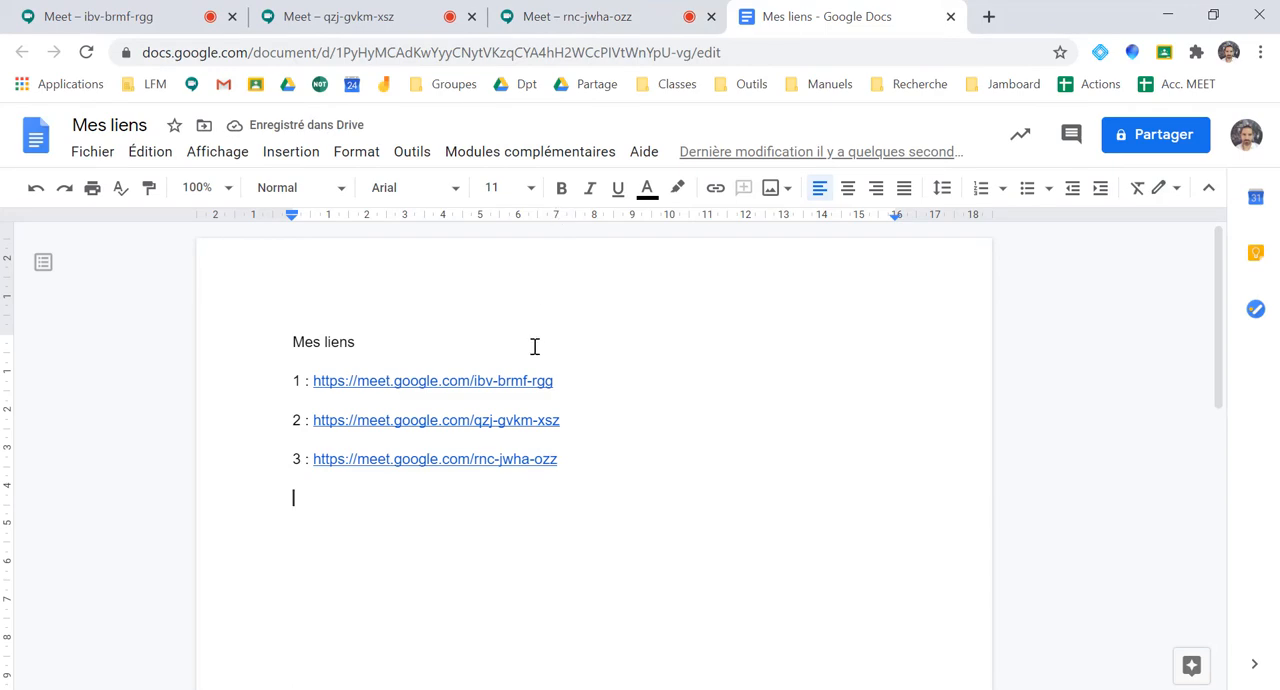
Bookmark the first meeting's page in the "Barre de favoris" folder under the name "G1"
click(110, 17)
click(330, 17)
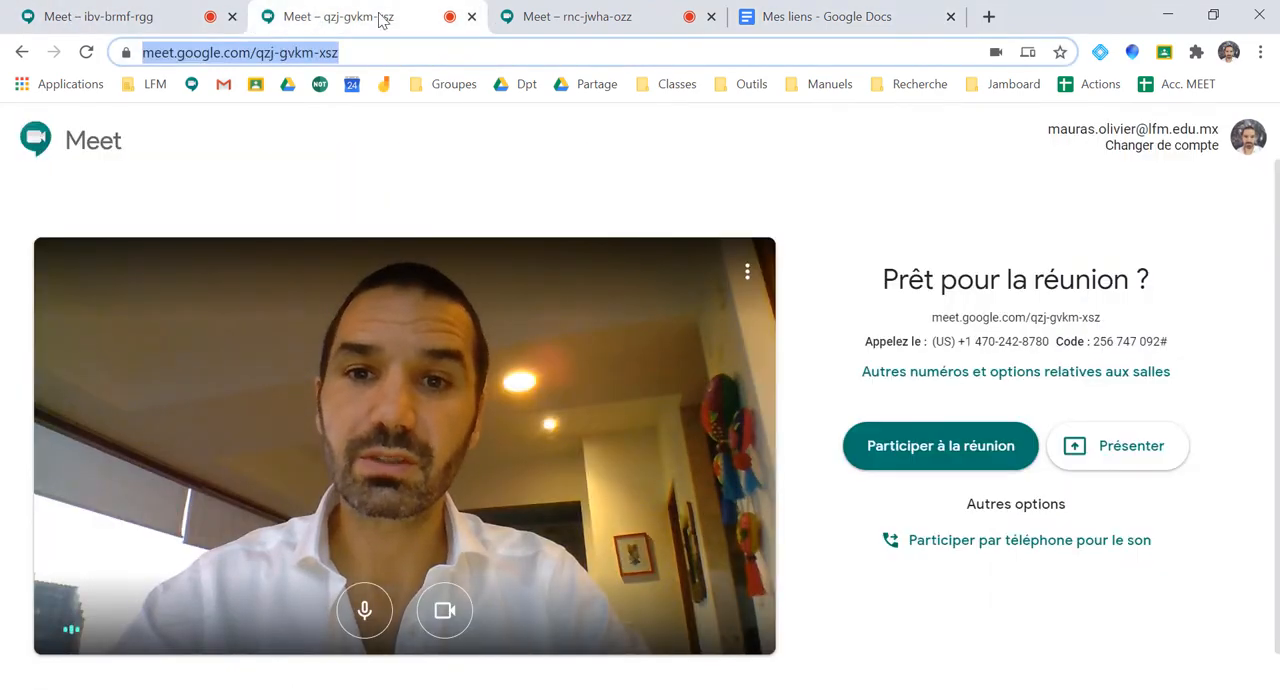
click(557, 17)
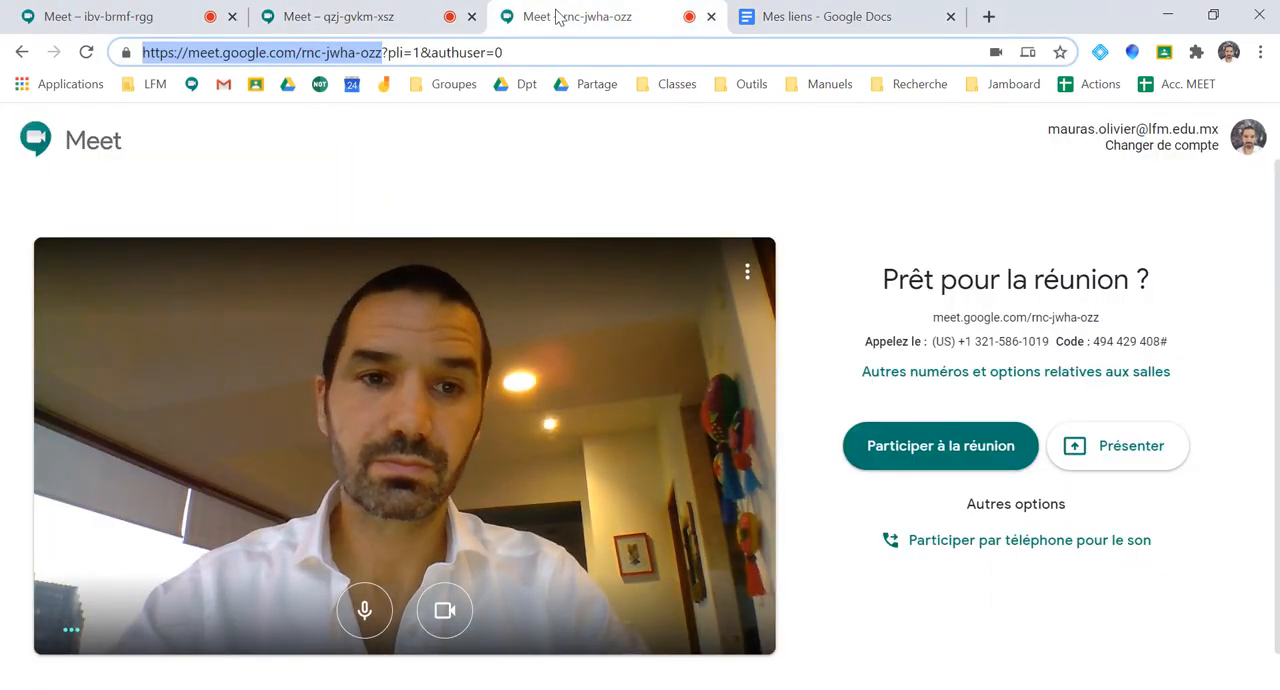
click(125, 20)
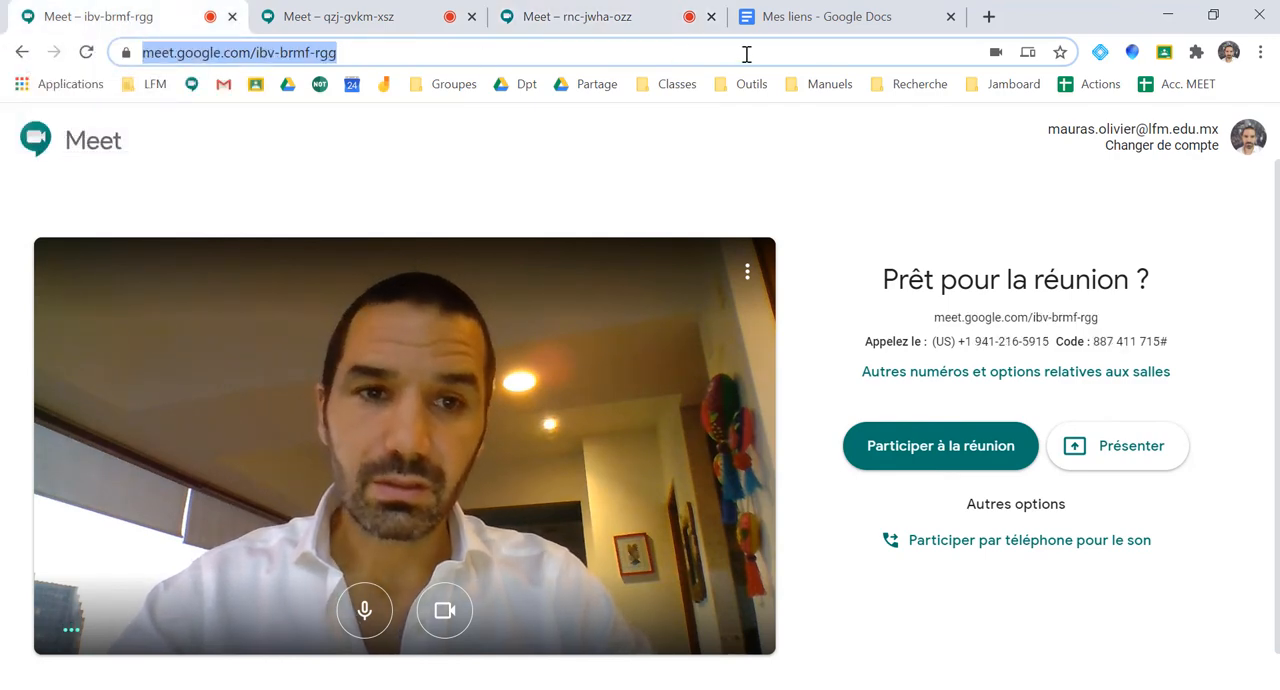
click(1059, 55)
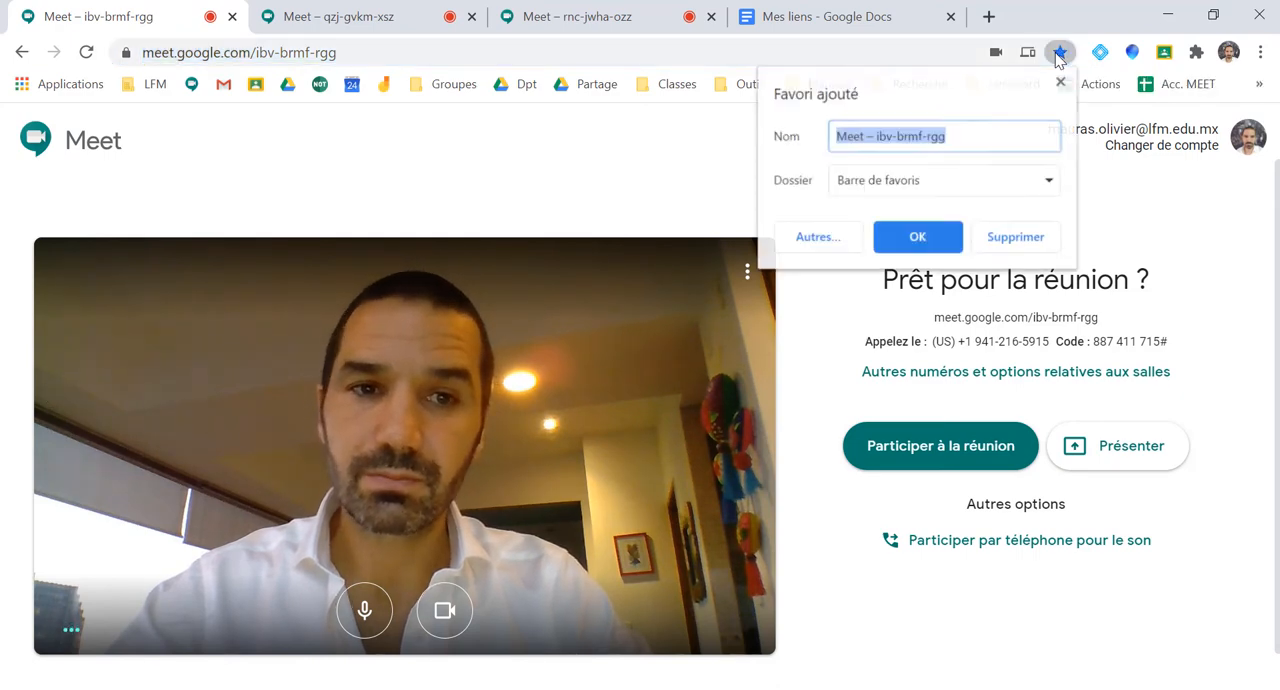
click(948, 186)
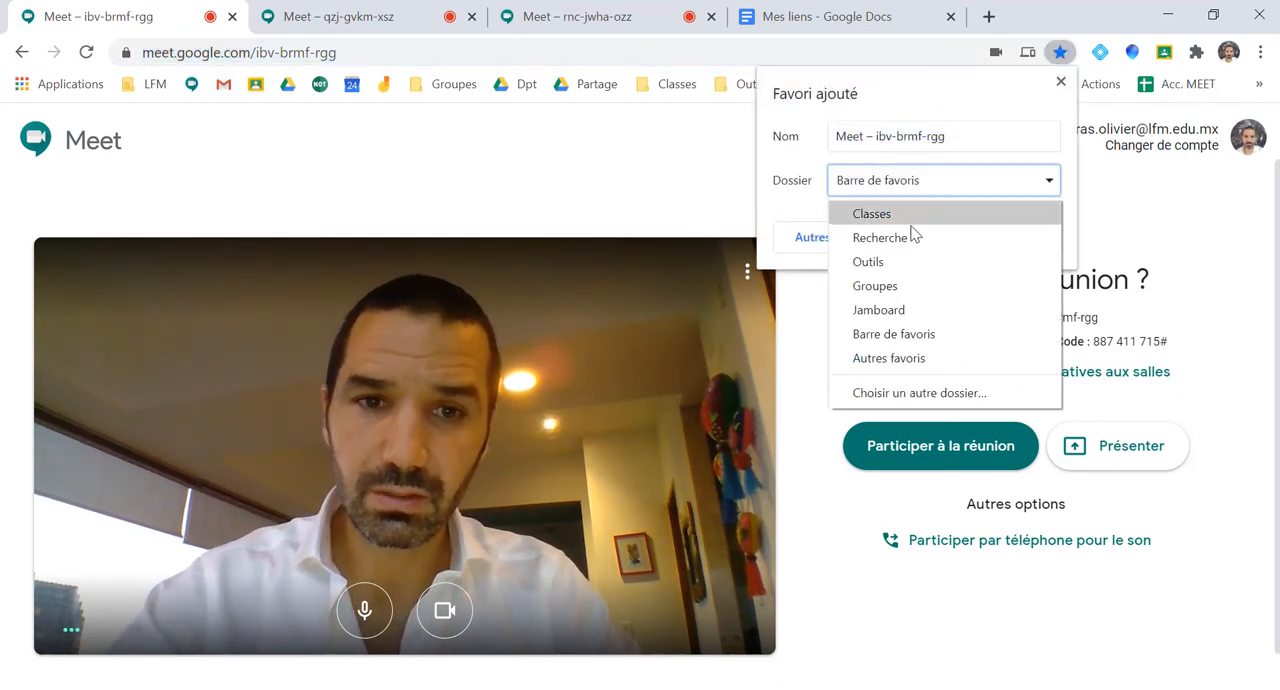
click(896, 333)
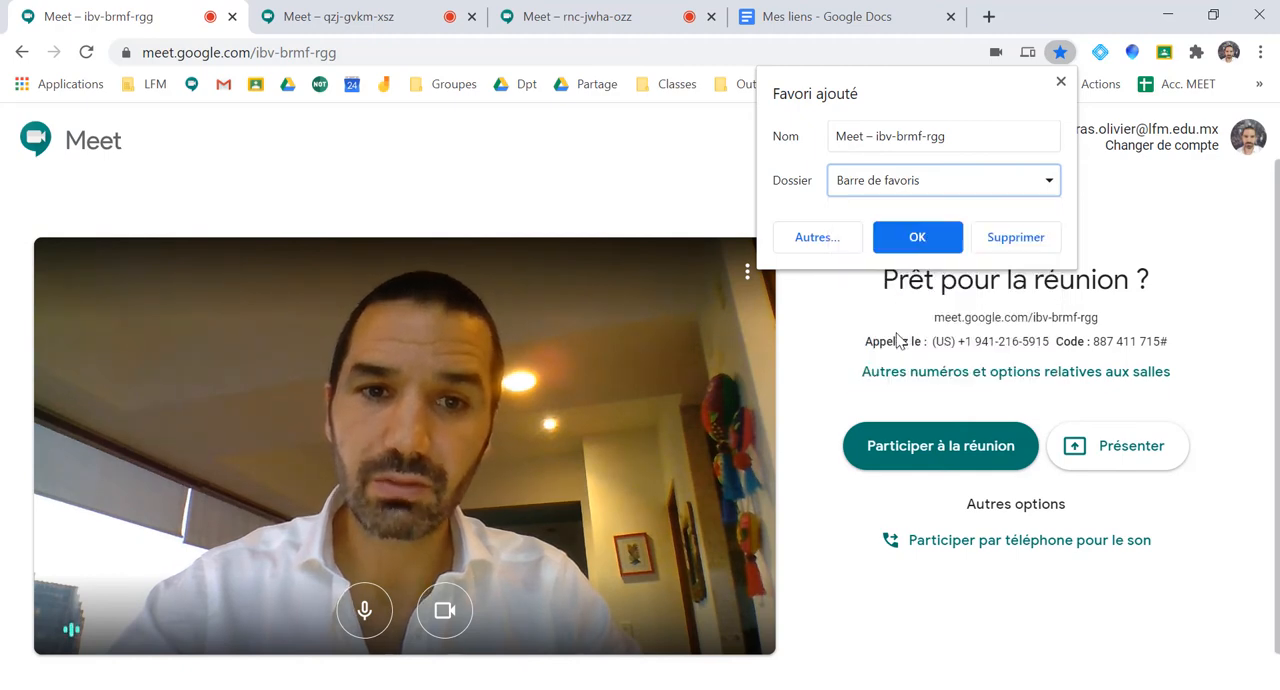
click(946, 137)
drag(948, 135, 794, 138)
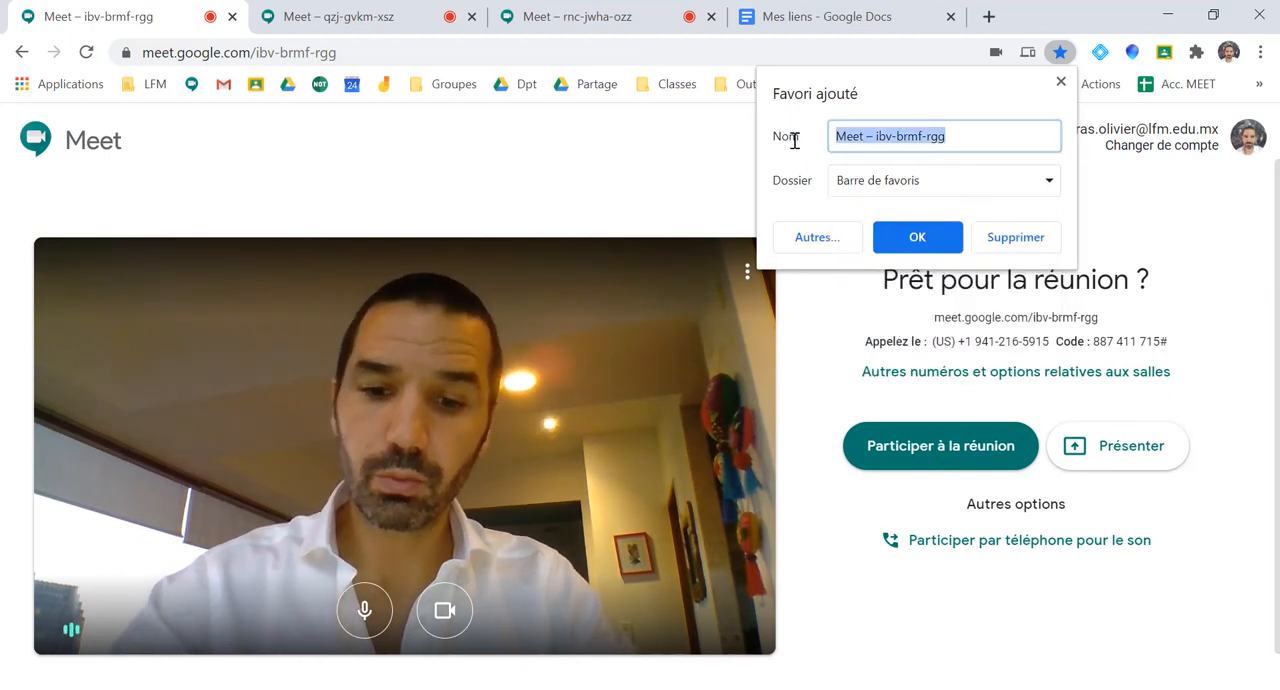
text(G1)
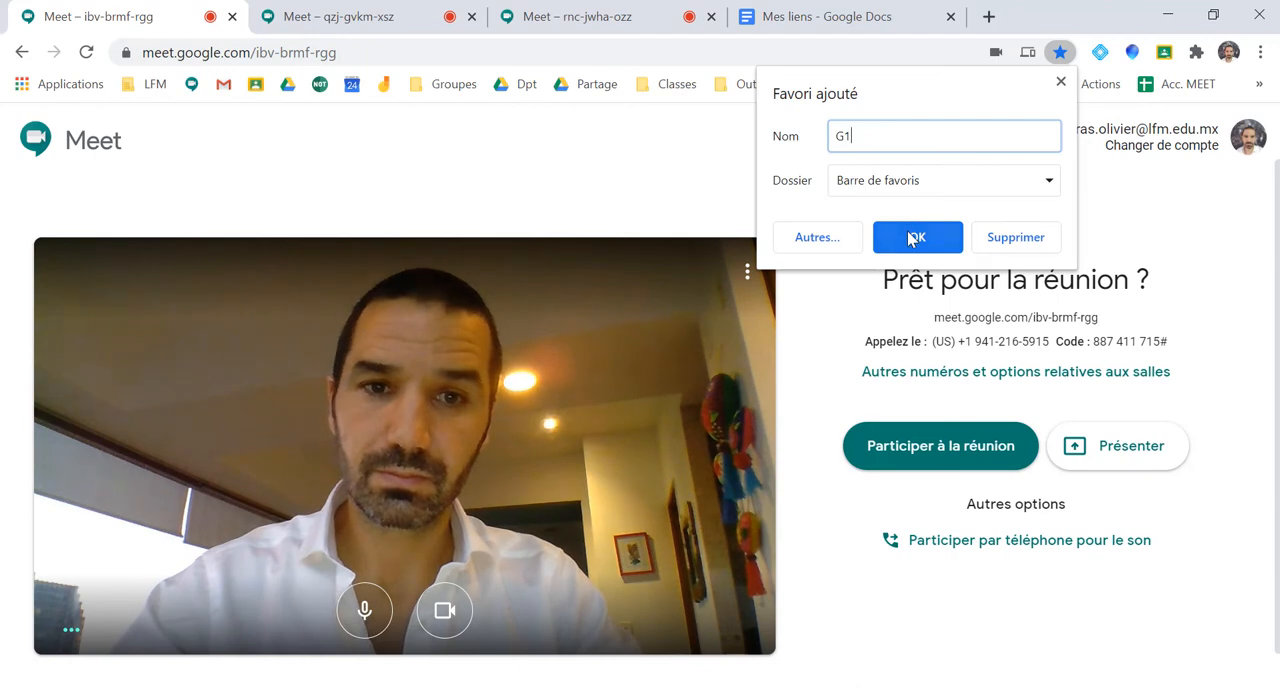
click(910, 237)
Bookmark the second meeting's page in the bookmarks bar under the name "G2"
click(400, 17)
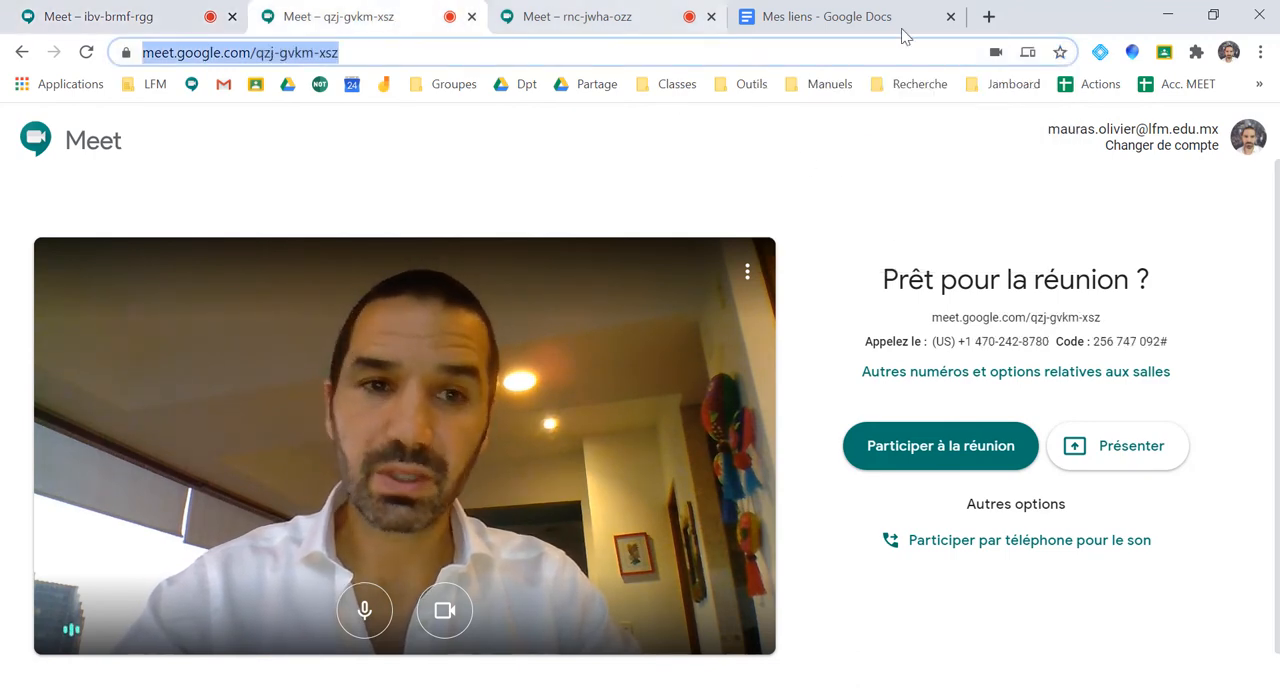
click(1060, 52)
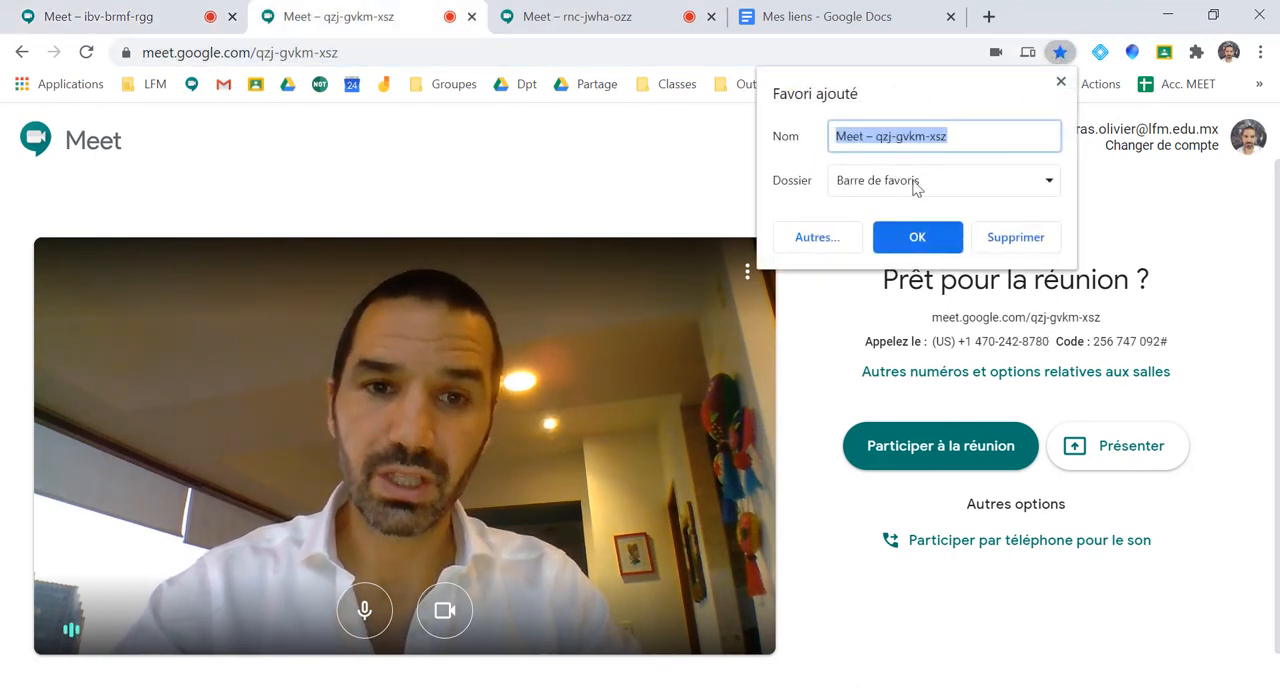
text(6E)
key(Return)
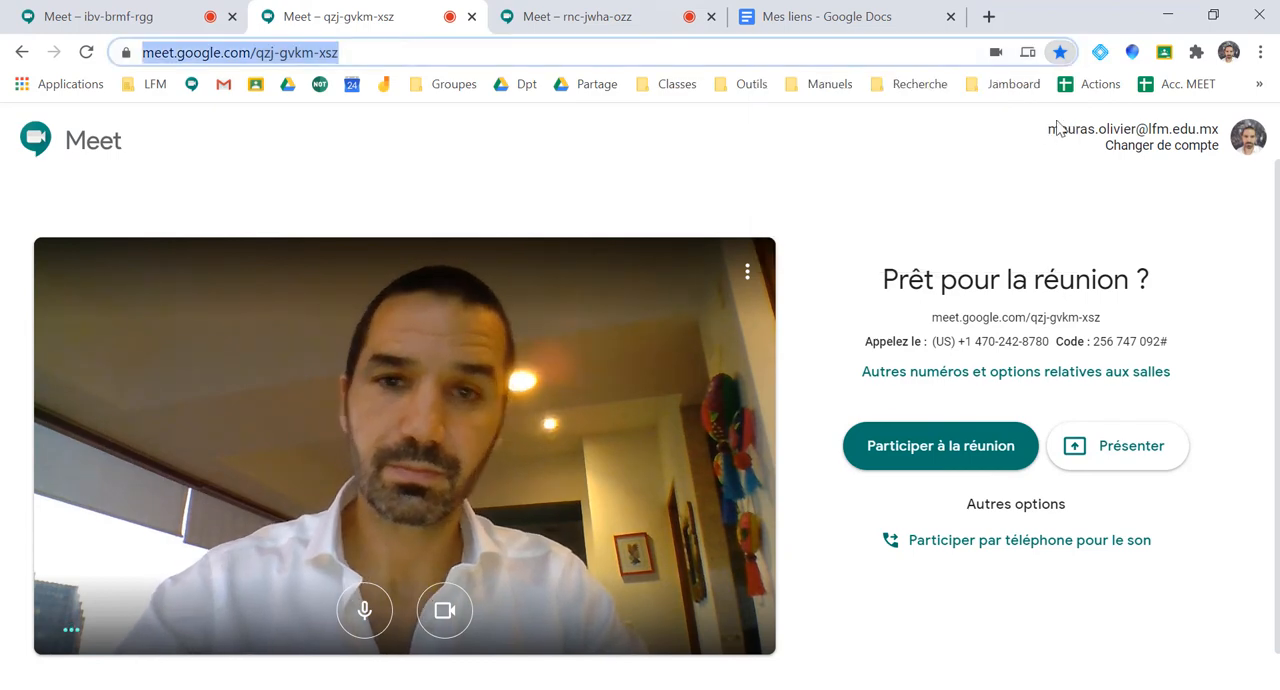
Bookmark the third meeting's page in the bookmarks bar under the name "G3"
click(640, 20)
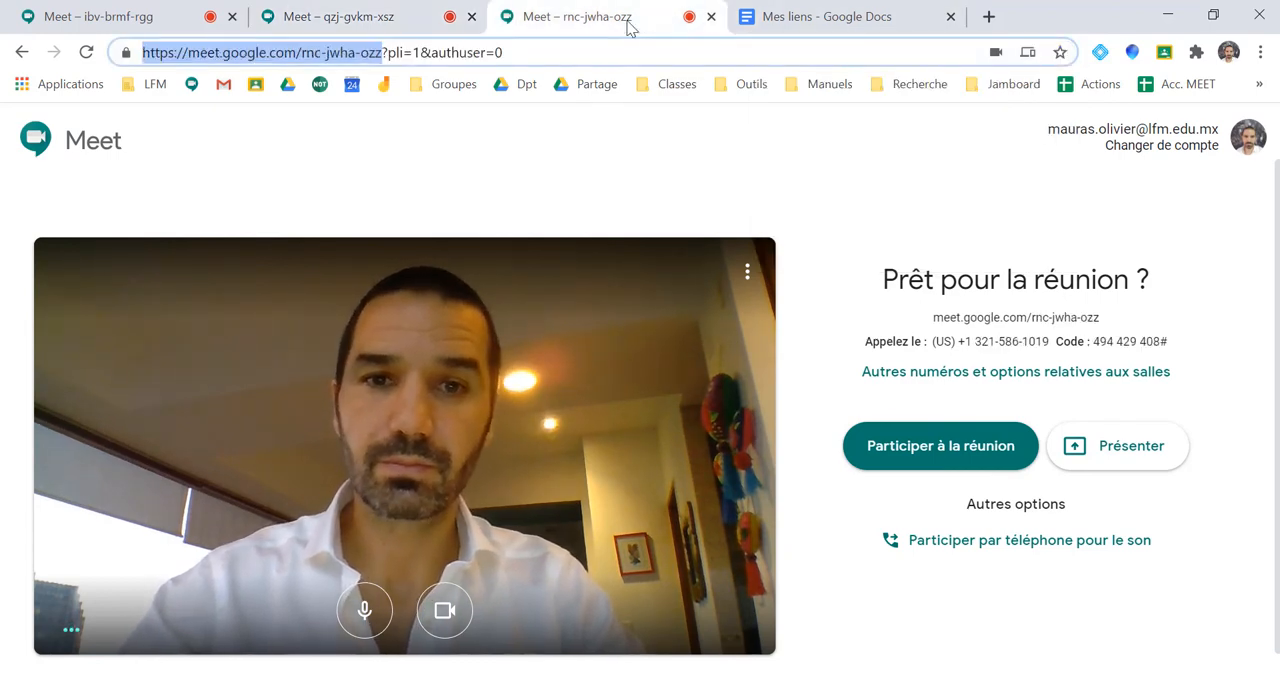
click(1060, 52)
text(GE)
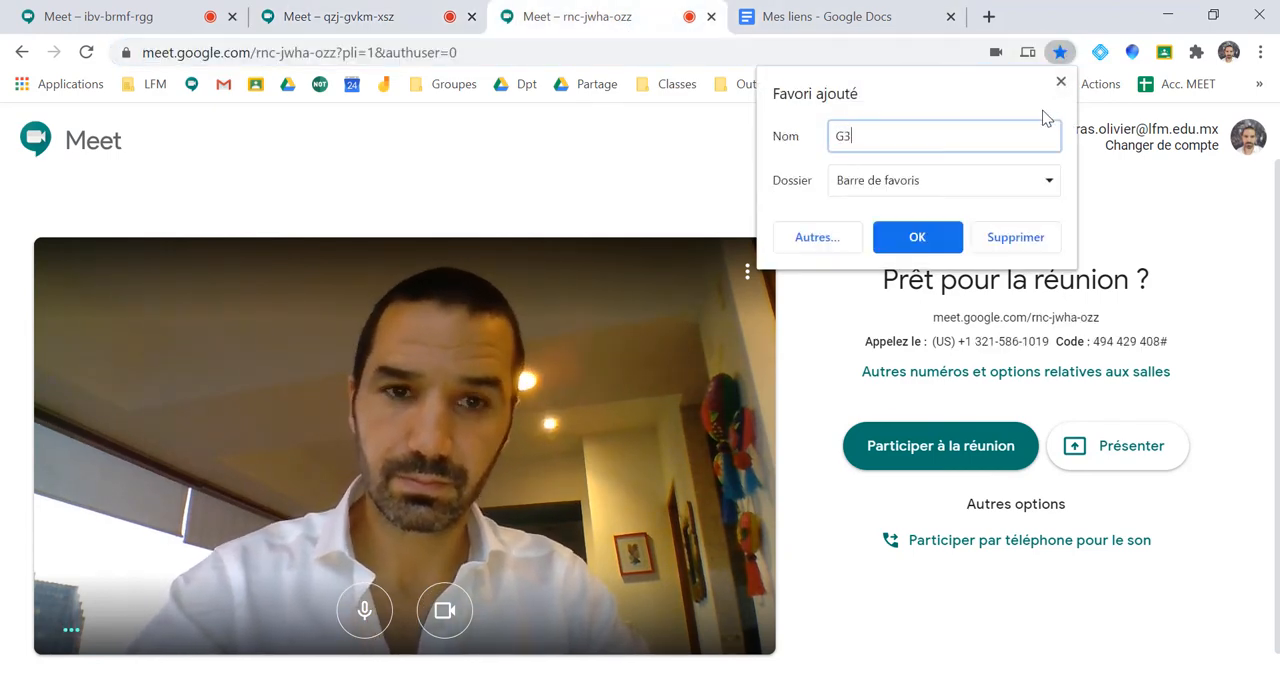
key(Return)
Bookmark the "Mes liens" document in the bookmarks bar under the name "Liens"
click(862, 25)
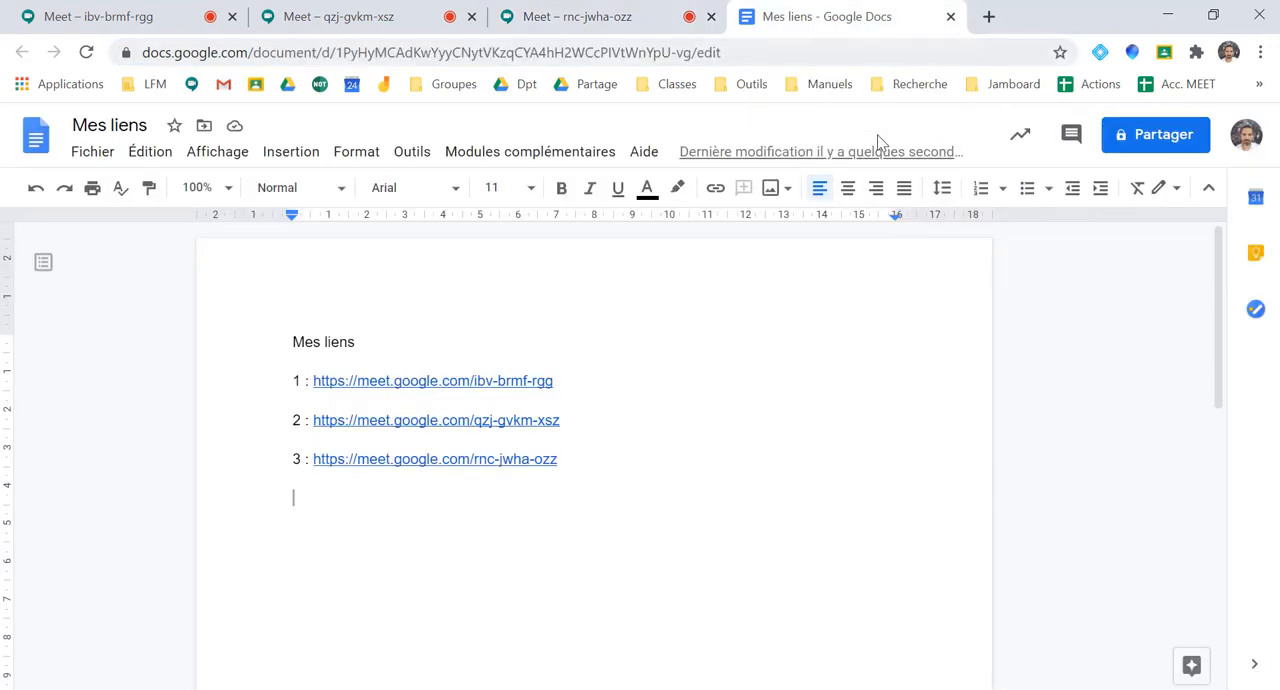
click(1059, 52)
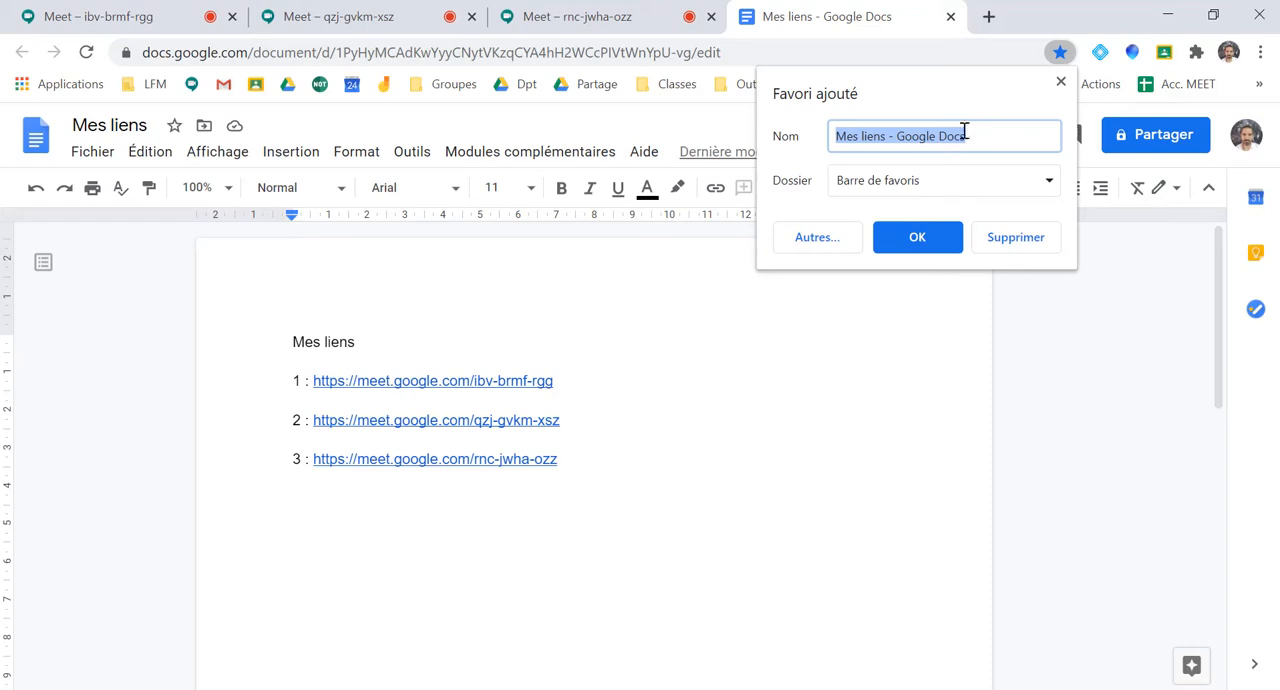
text(Liens)
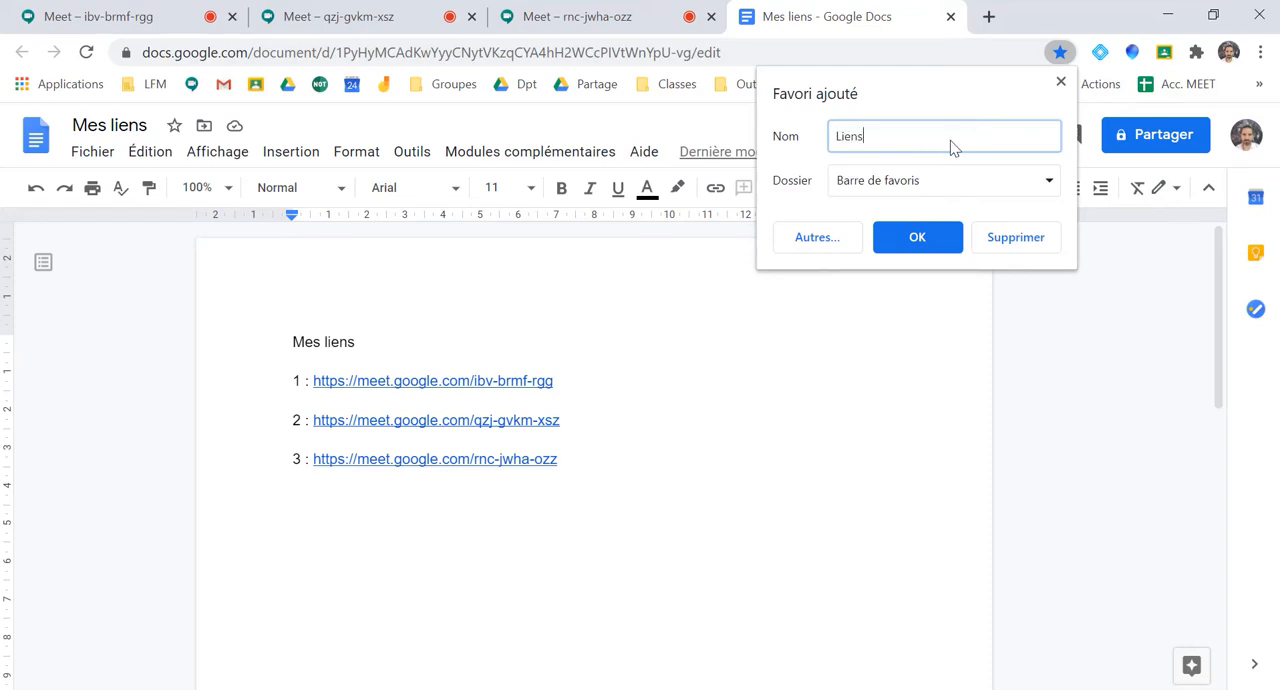
click(917, 238)
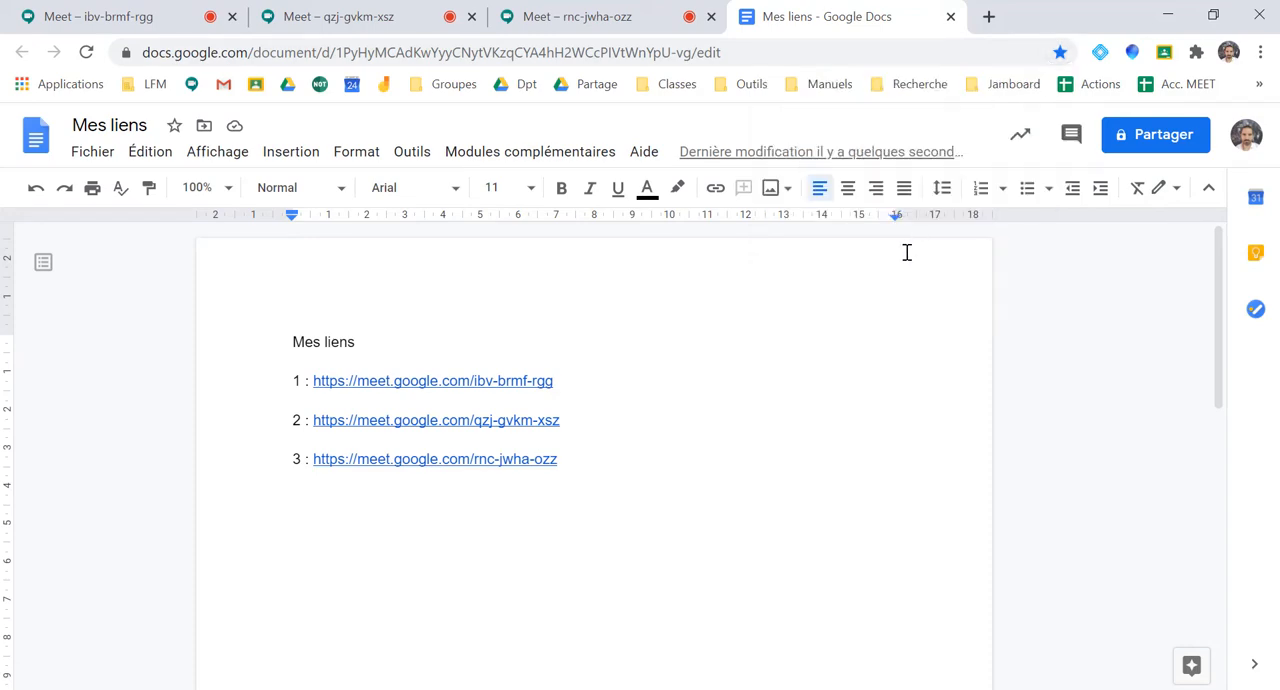
Close the three Meet tabs, keeping only the "Mes liens" document open
click(240, 21)
click(234, 17)
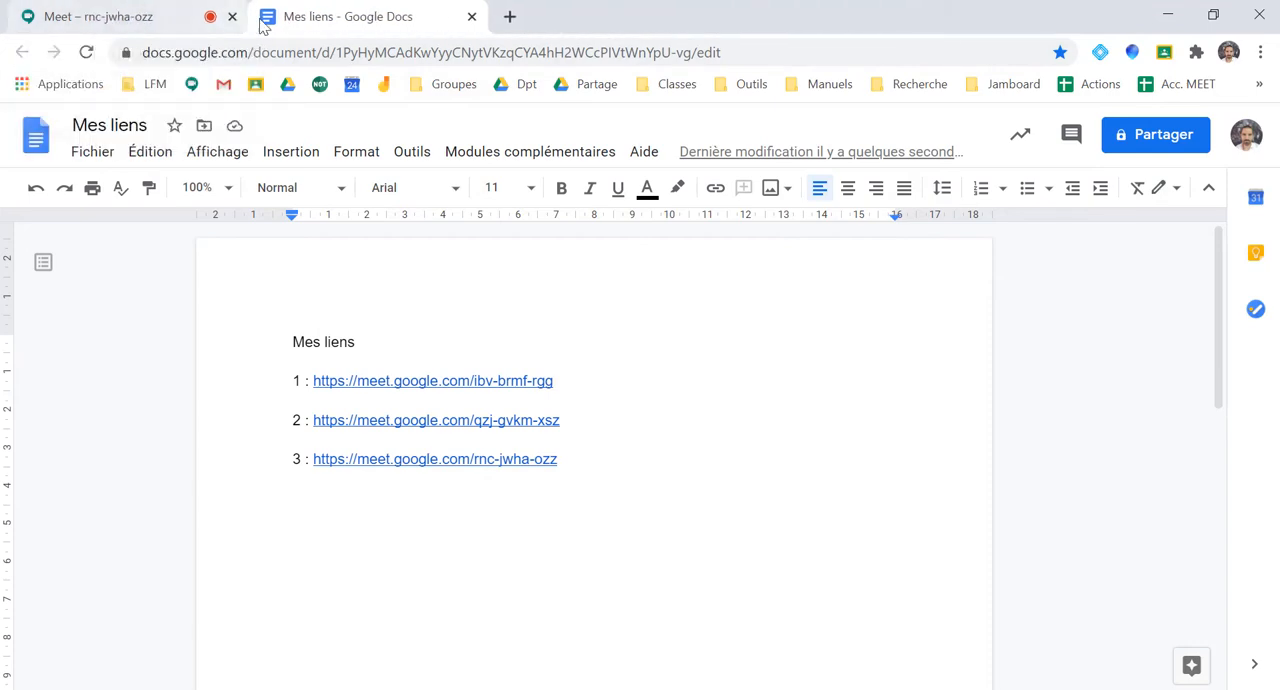
click(233, 18)
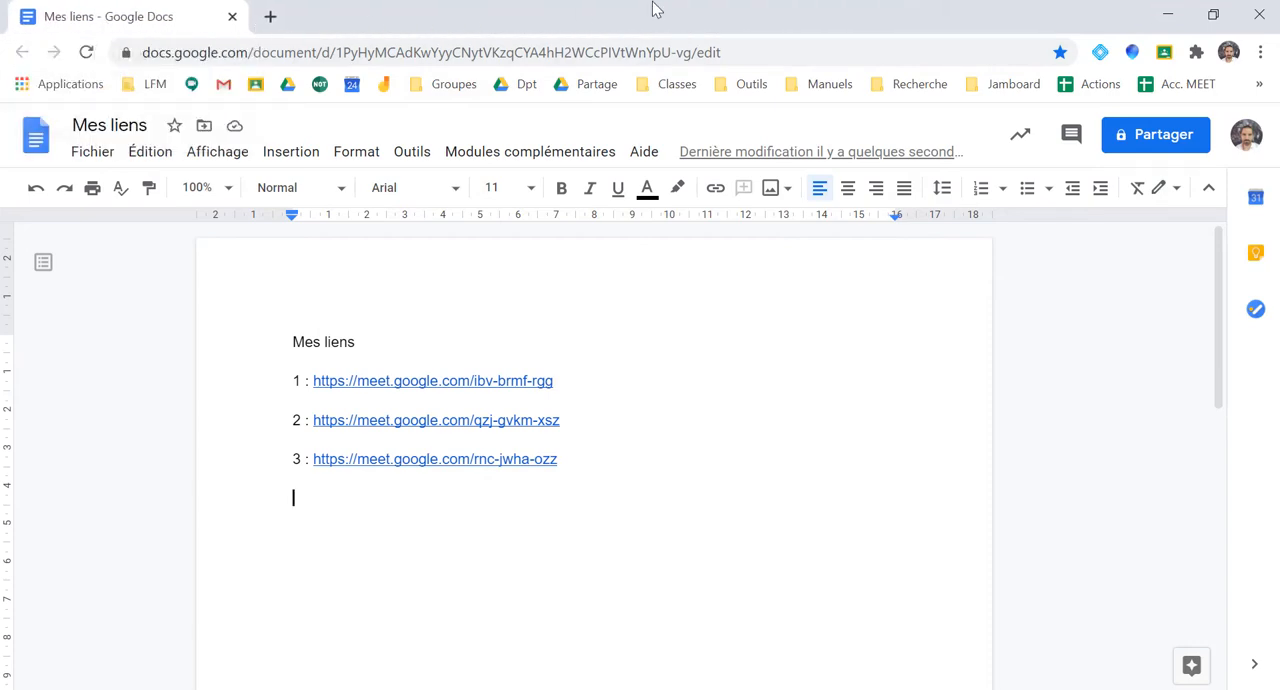
Open the "G1" bookmark in a new tab to check that it leads to the first meeting, and close that tab
click(1260, 85)
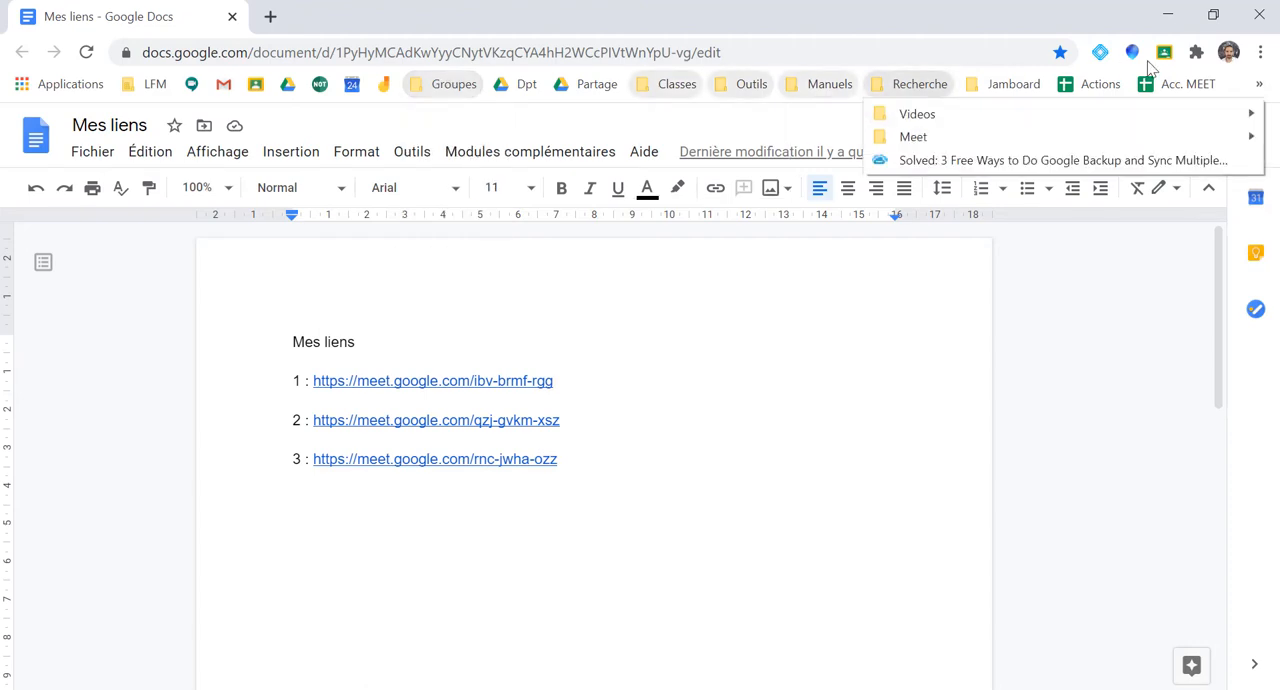
mouse_move(1260, 85)
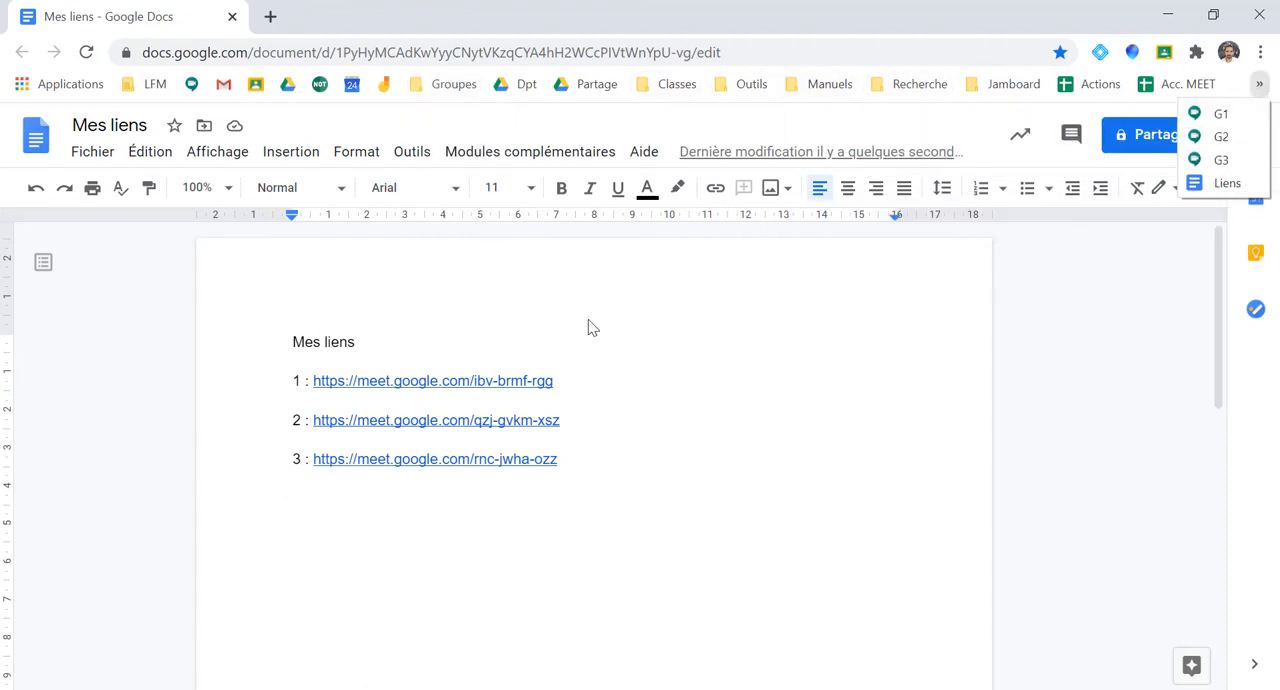
right_click(1212, 118)
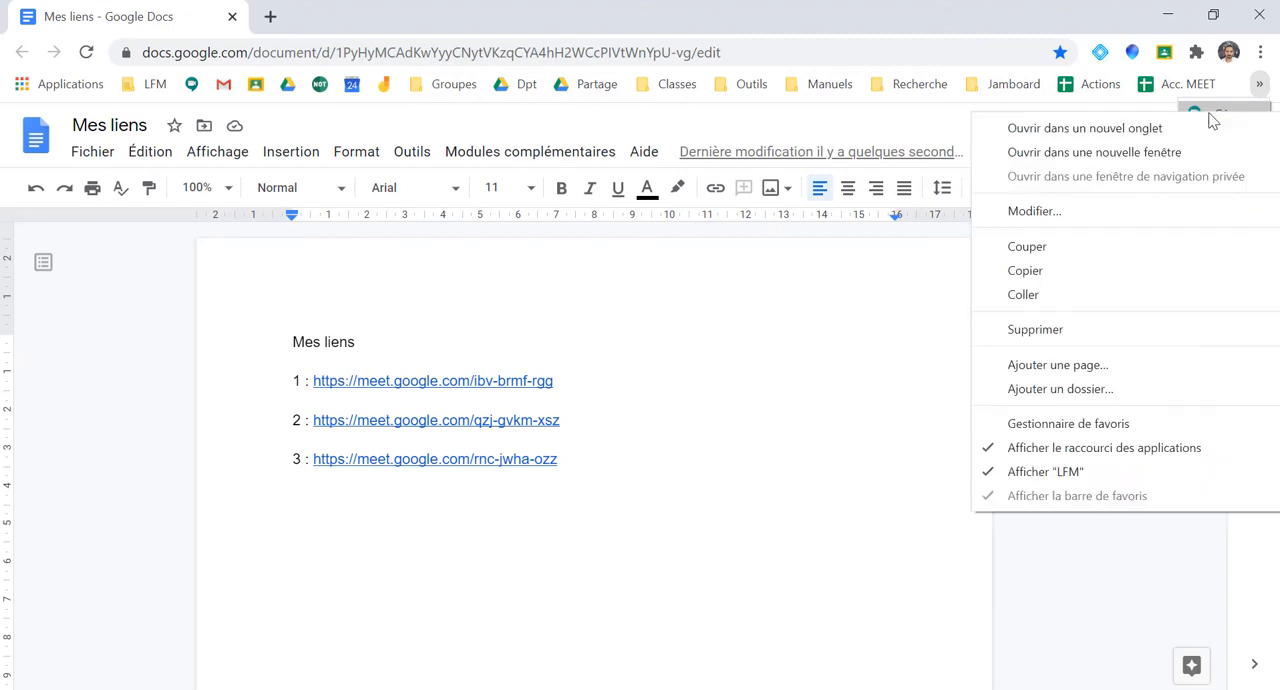
click(1085, 128)
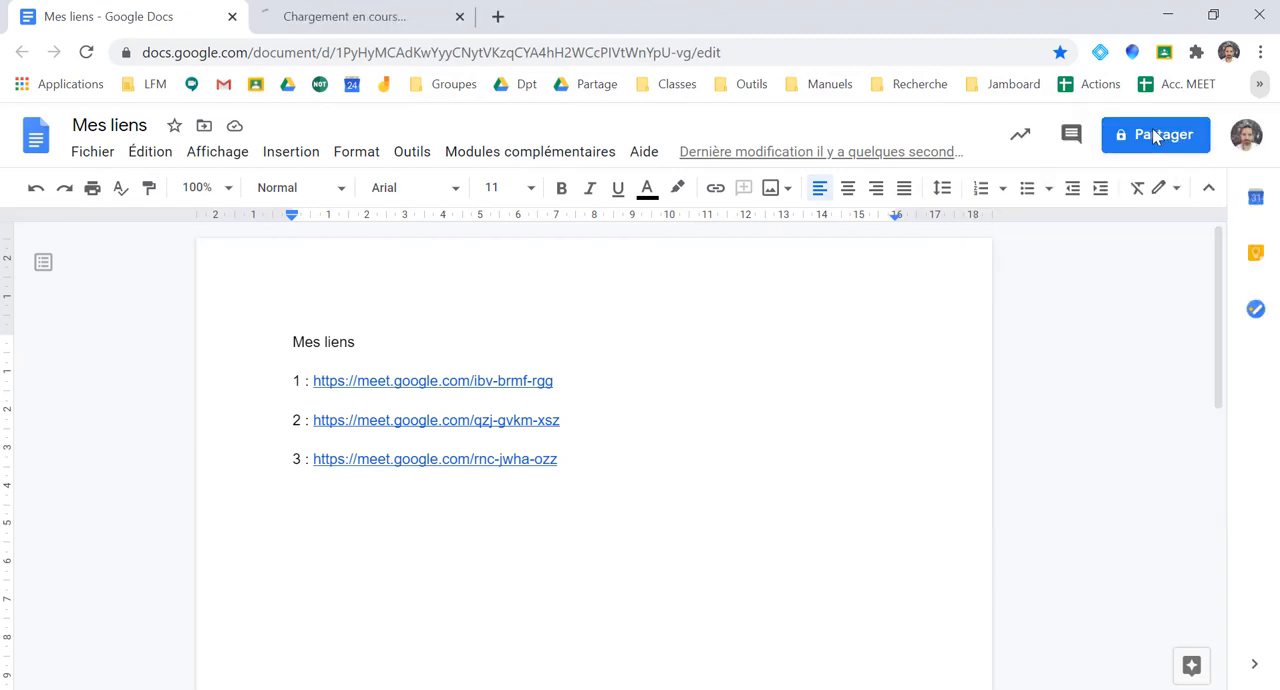
click(320, 16)
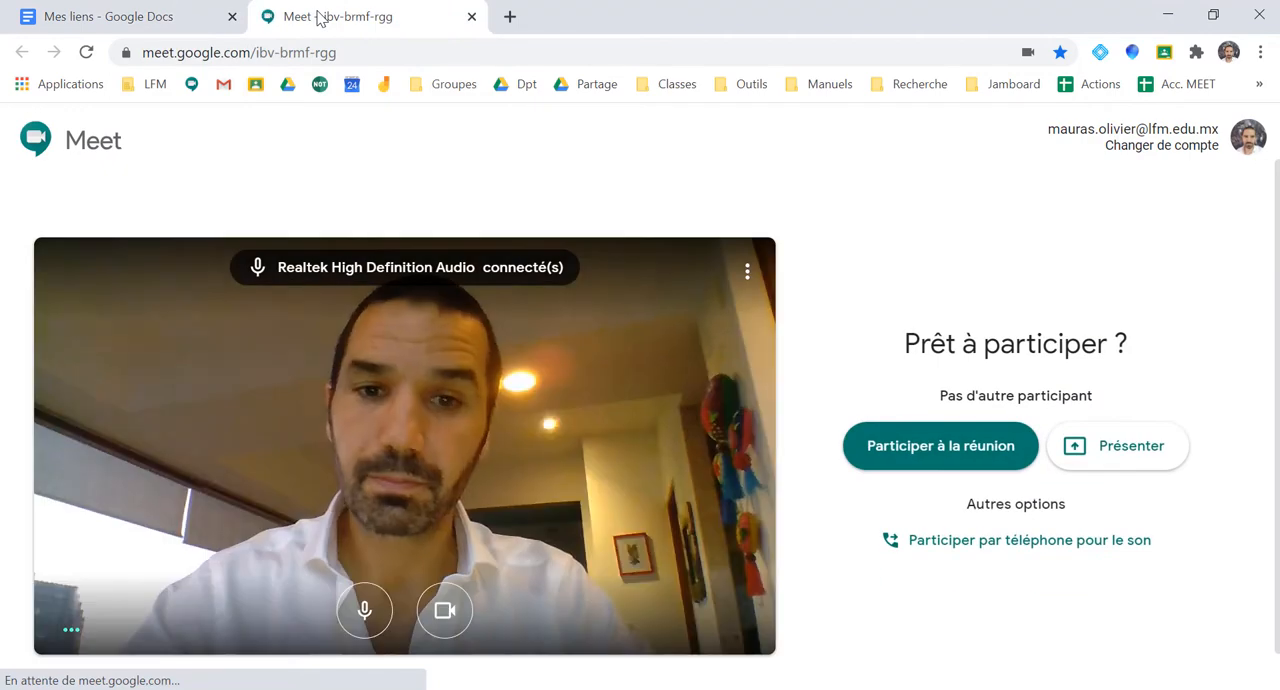
click(470, 18)
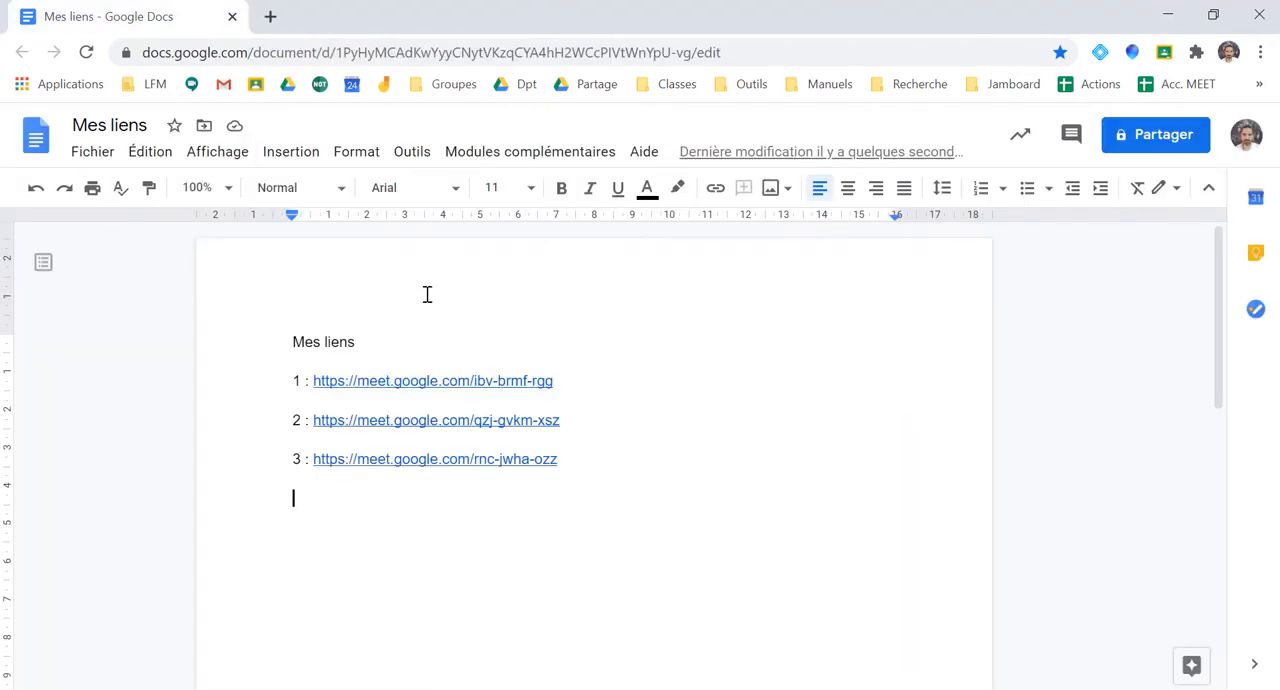
Test the first meeting's link from the "Mes liens" document, and close the Meet tab it opens
click(441, 380)
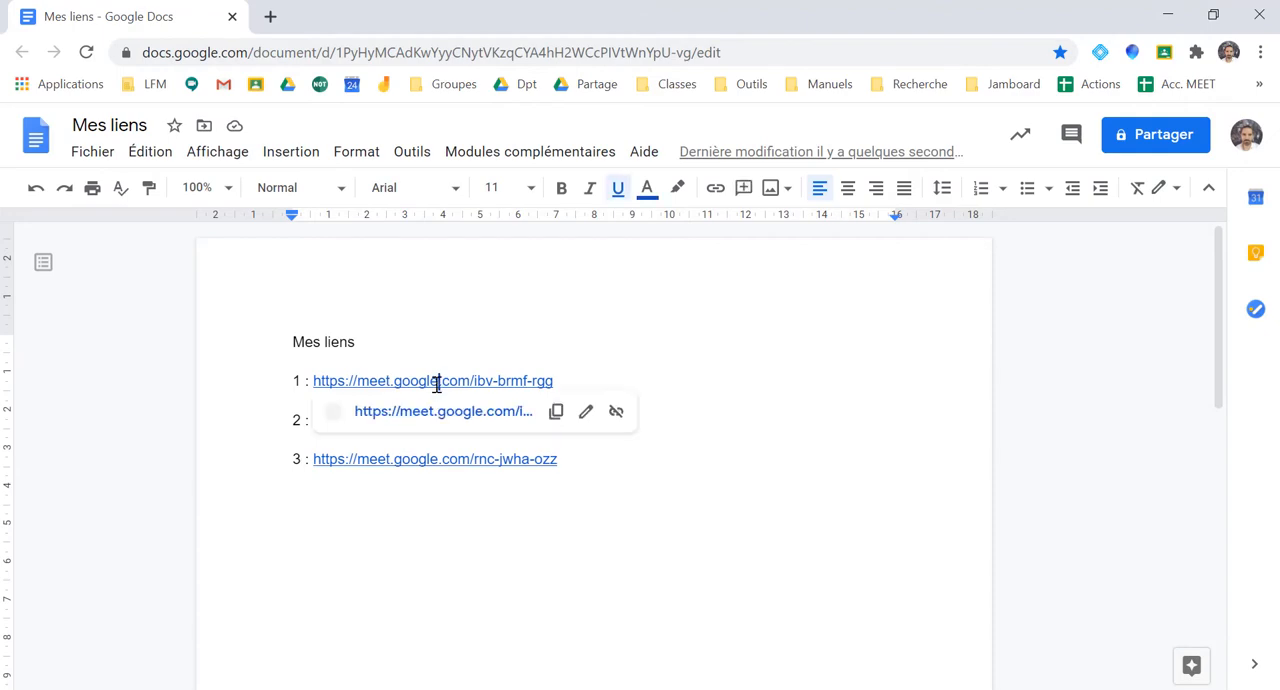
click(432, 410)
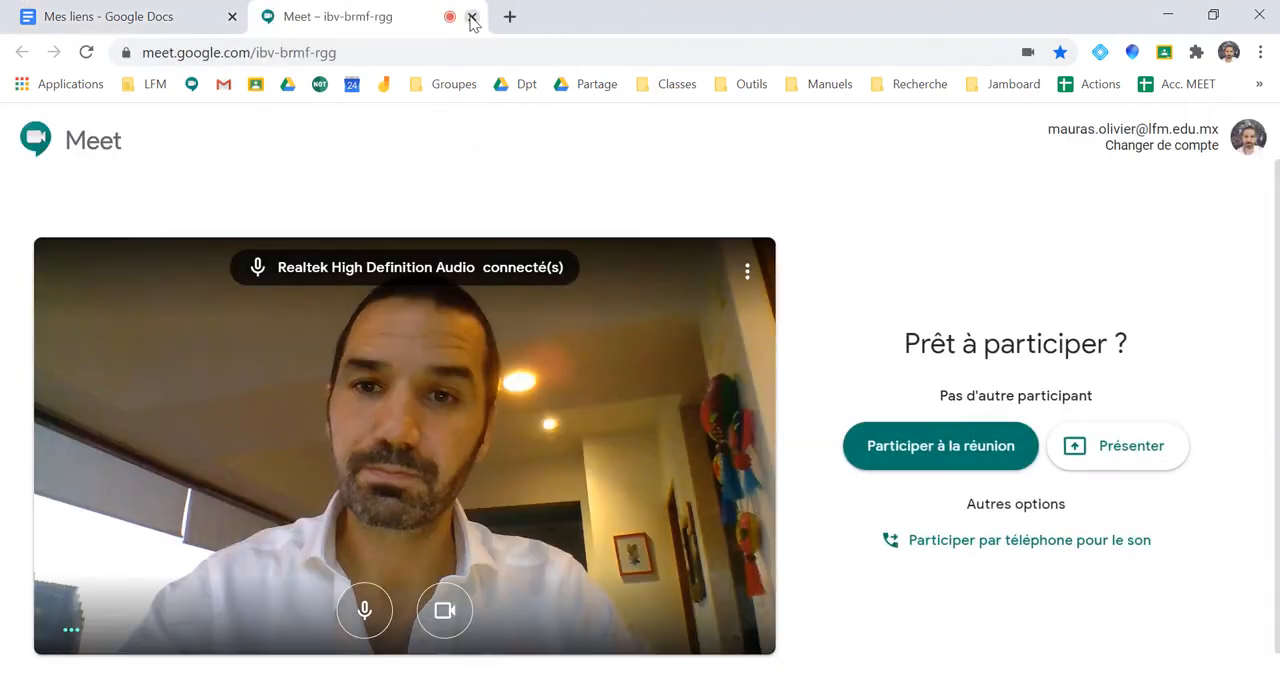
click(471, 18)
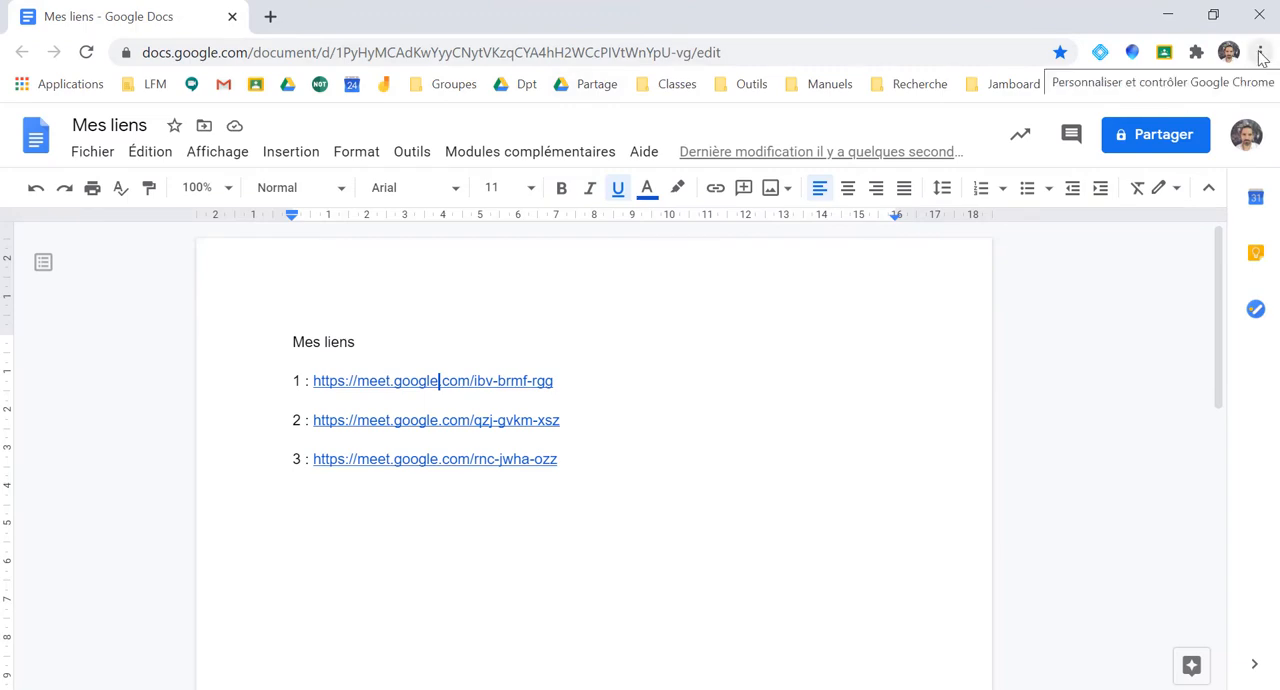
Create a new folder named "Groupes" in the bookmarks bar using the bookmark manager
click(1261, 53)
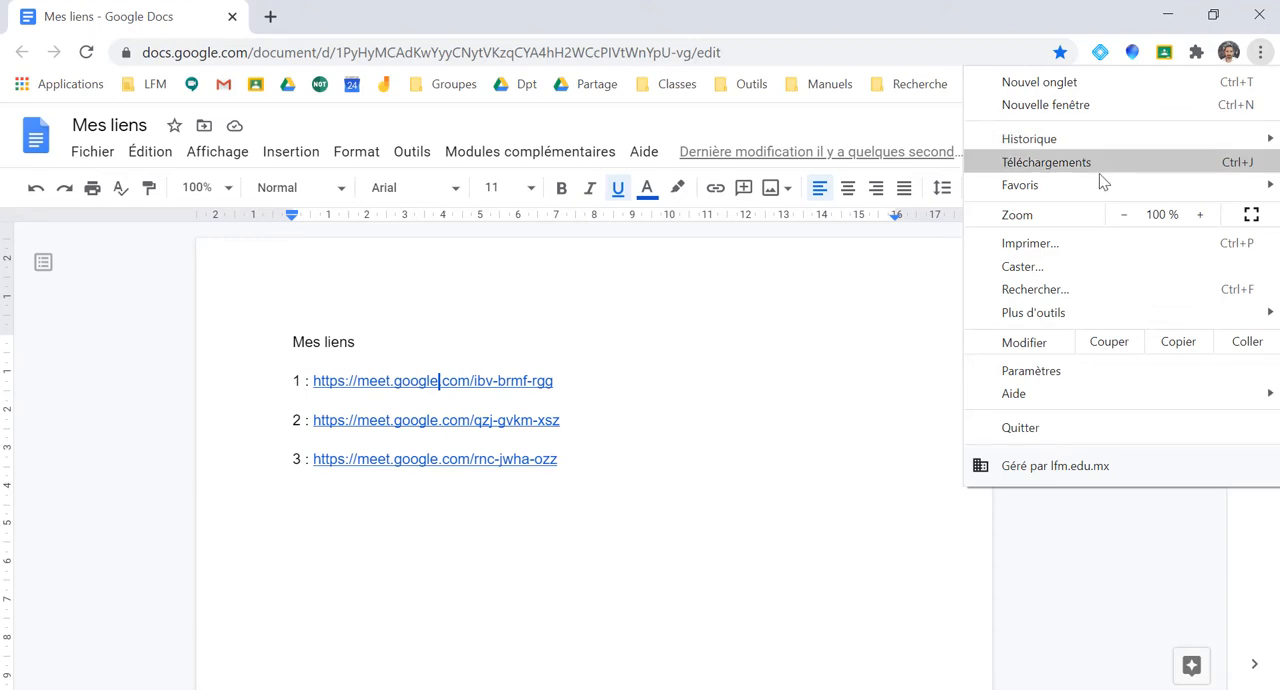
mouse_move(1096, 184)
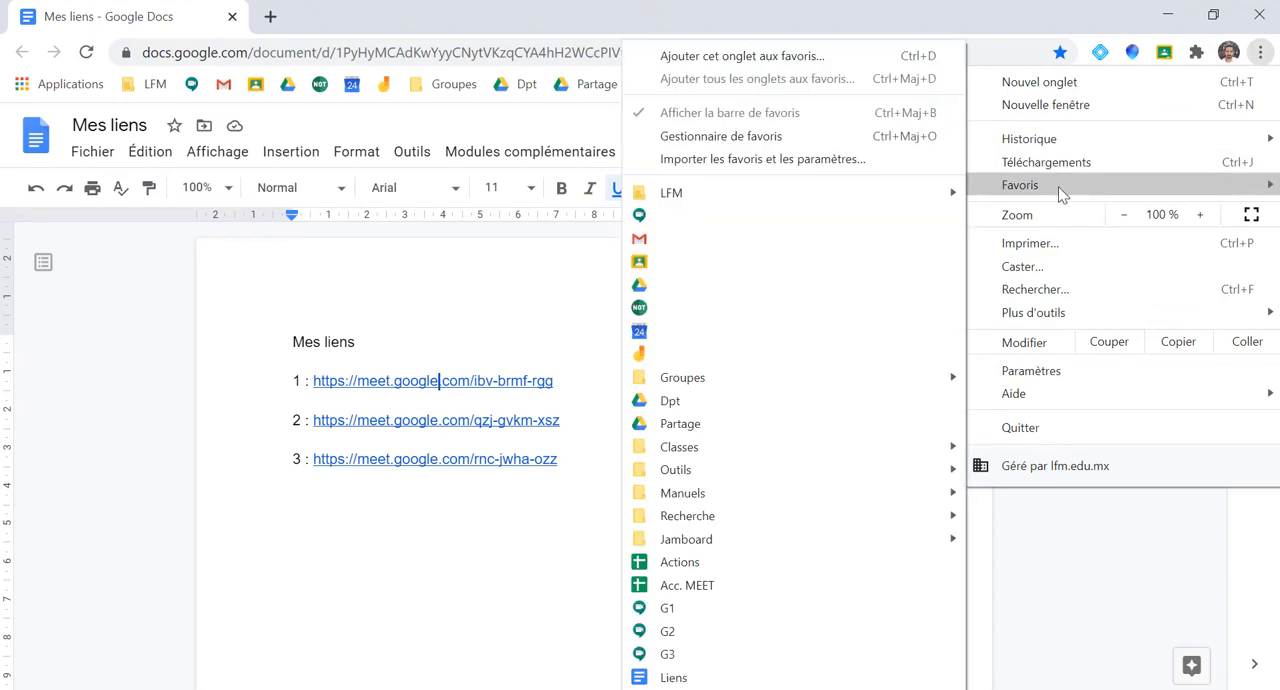
click(776, 140)
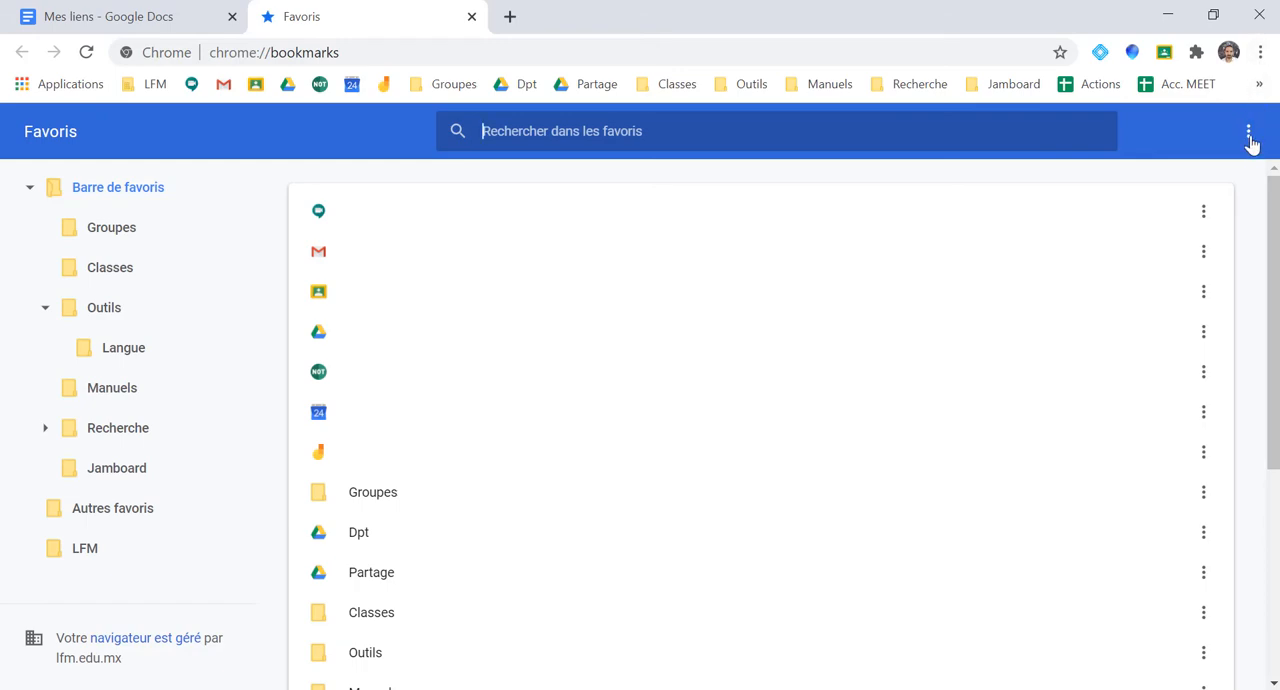
scroll(995, 254, down, 3)
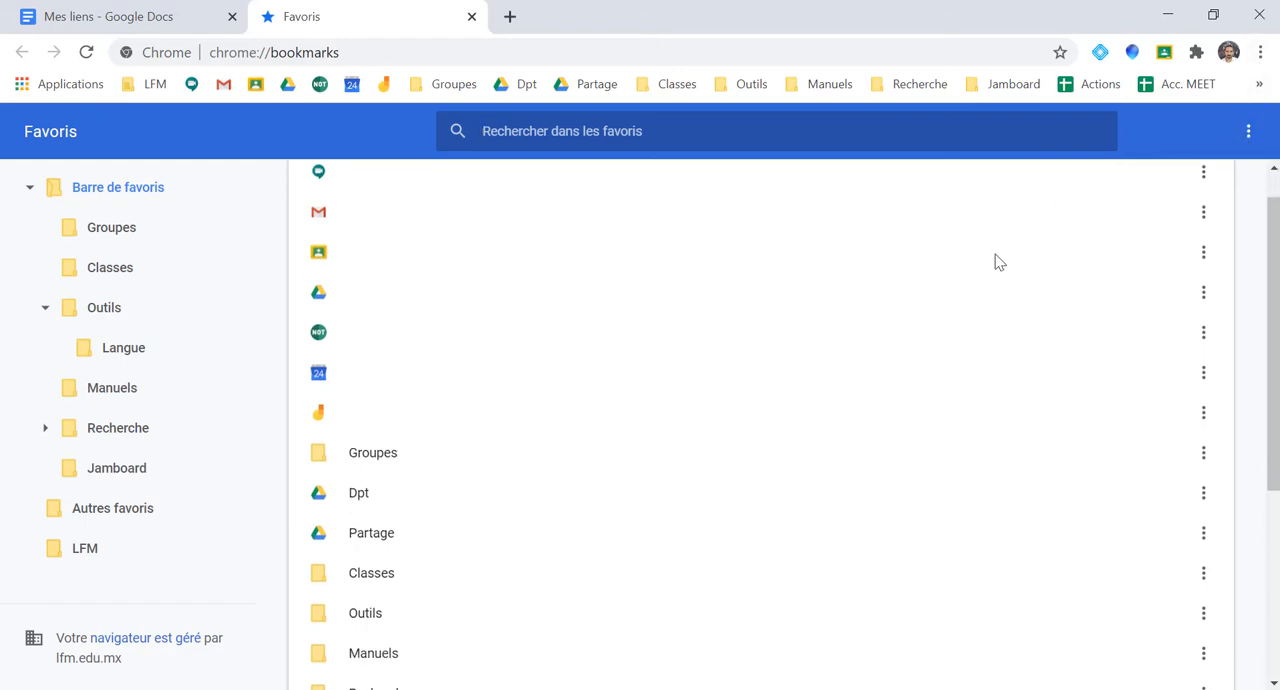
scroll(995, 264, down, 1)
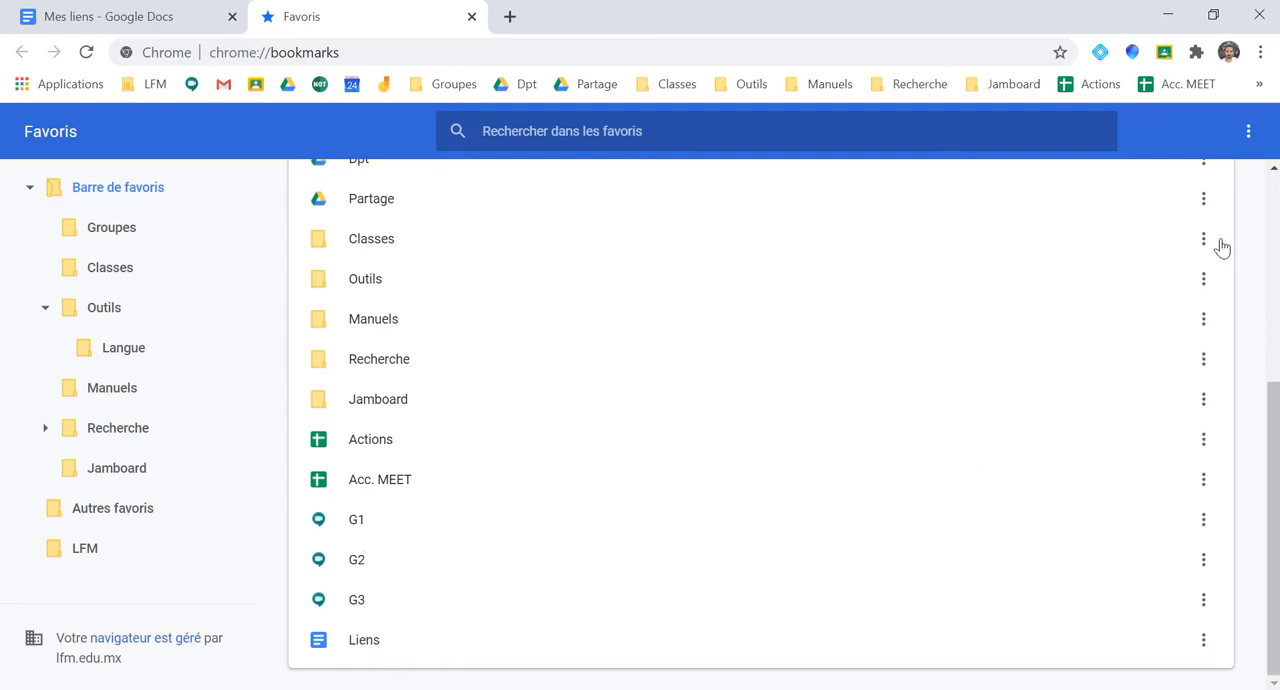
click(1249, 133)
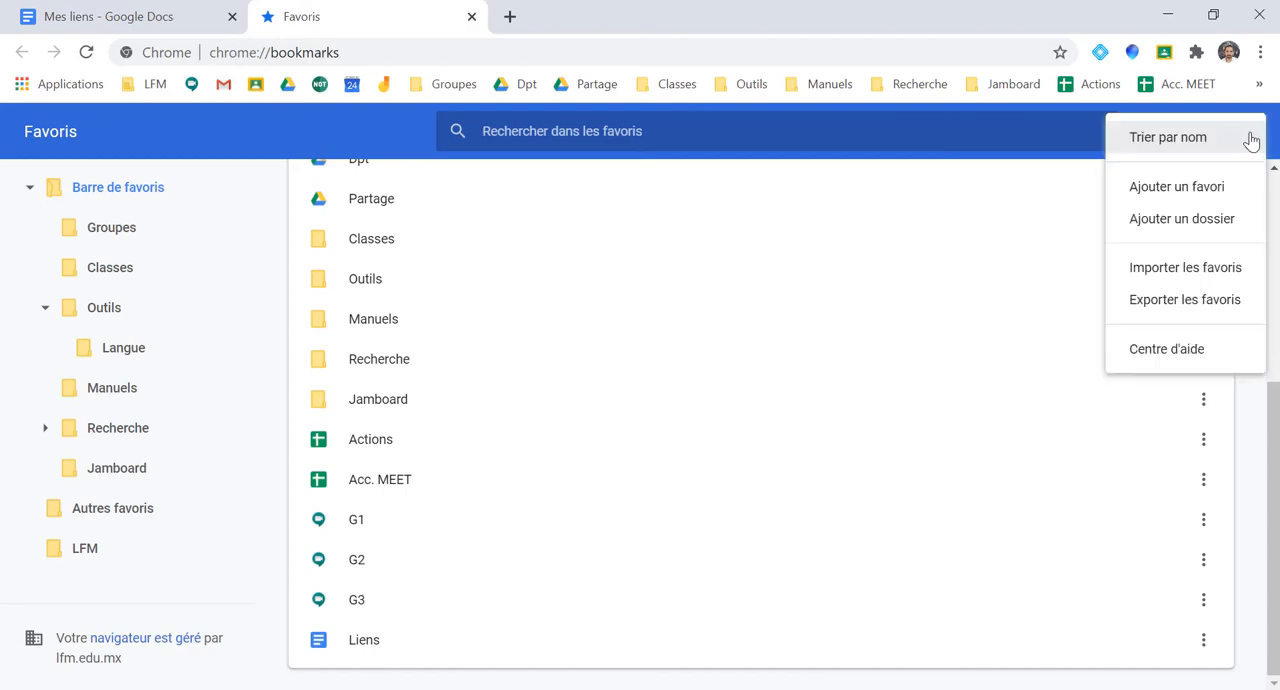
click(1200, 227)
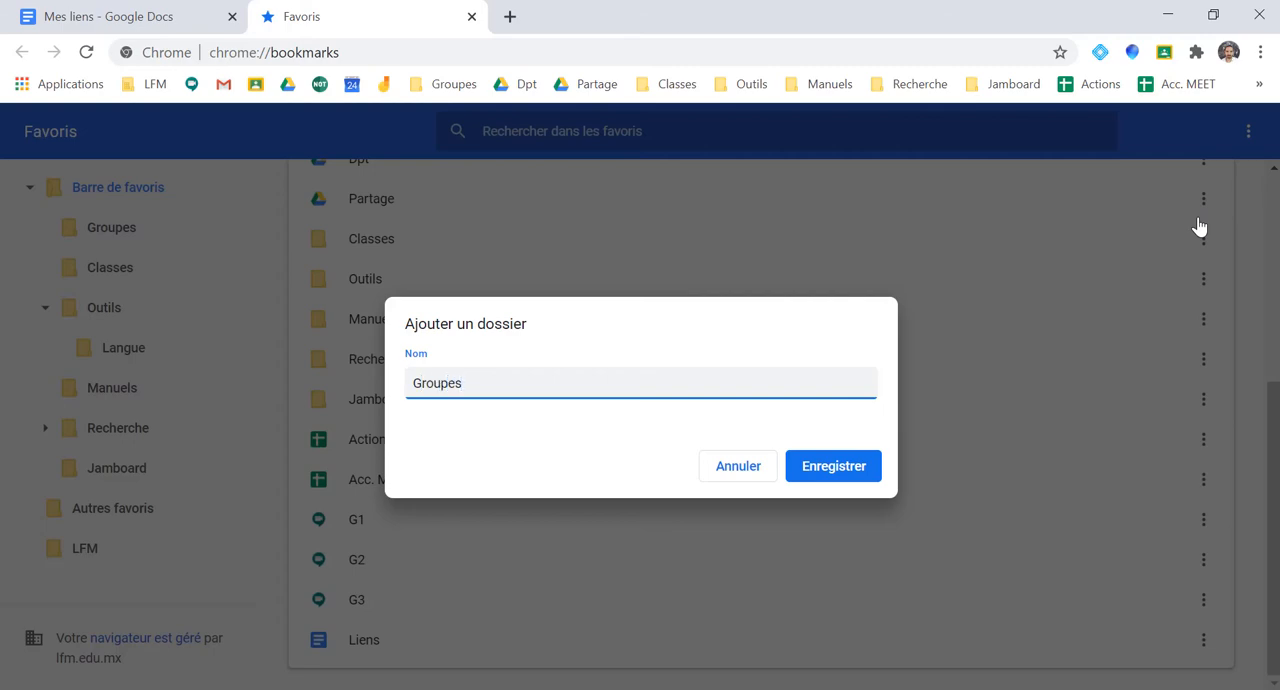
key(Return)
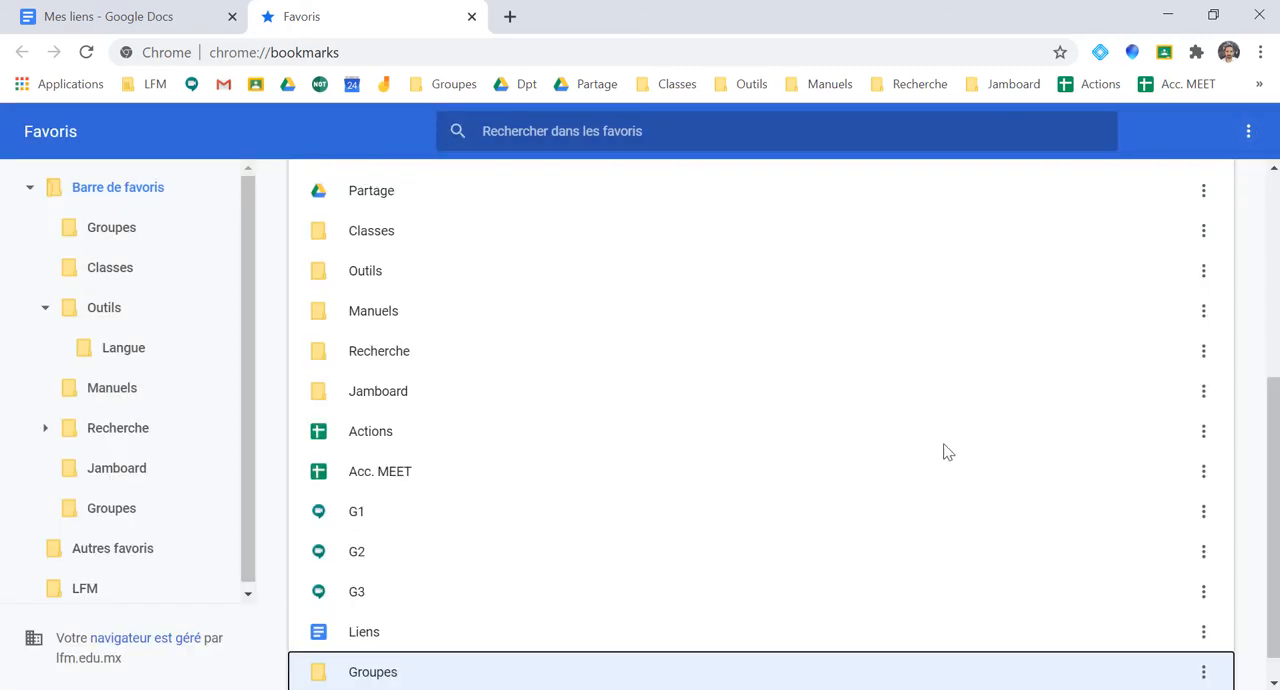
Move the "G1", "G2", "G3" and "Liens" bookmarks into the new "Groupes" folder and open the folder to check its contents
drag(367, 516, 406, 676)
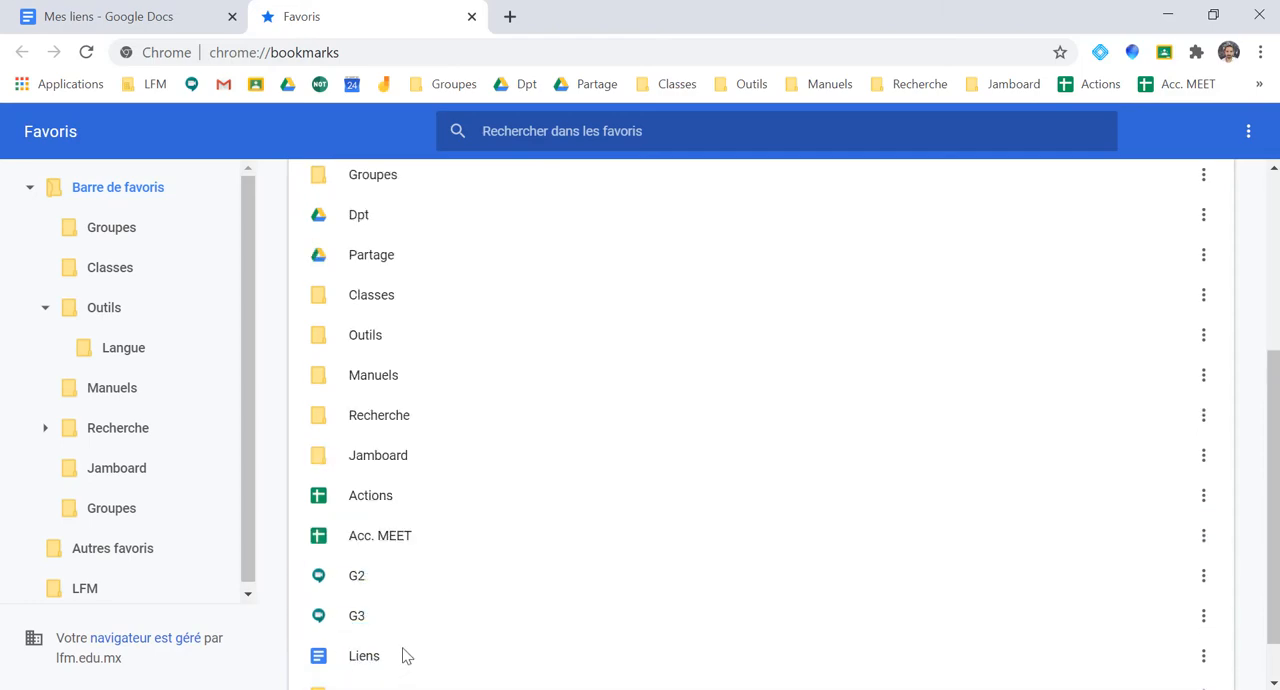
click(363, 586)
scroll(363, 586, down, 1)
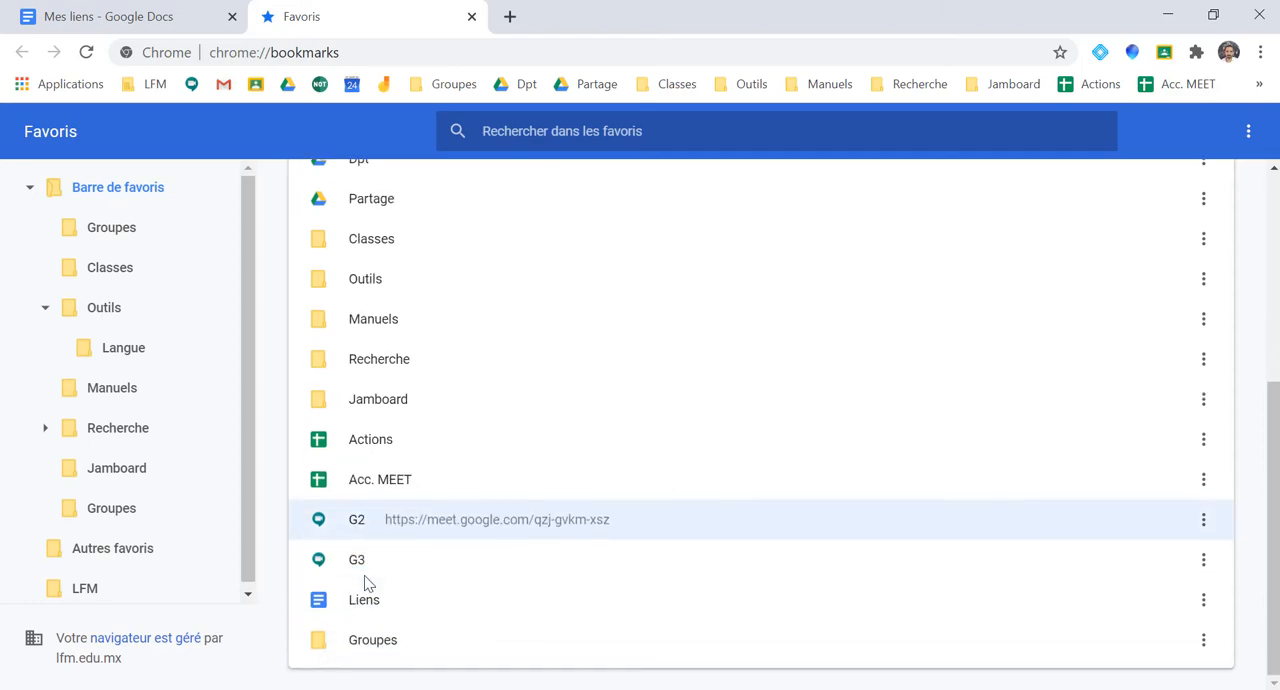
shift+click(364, 600)
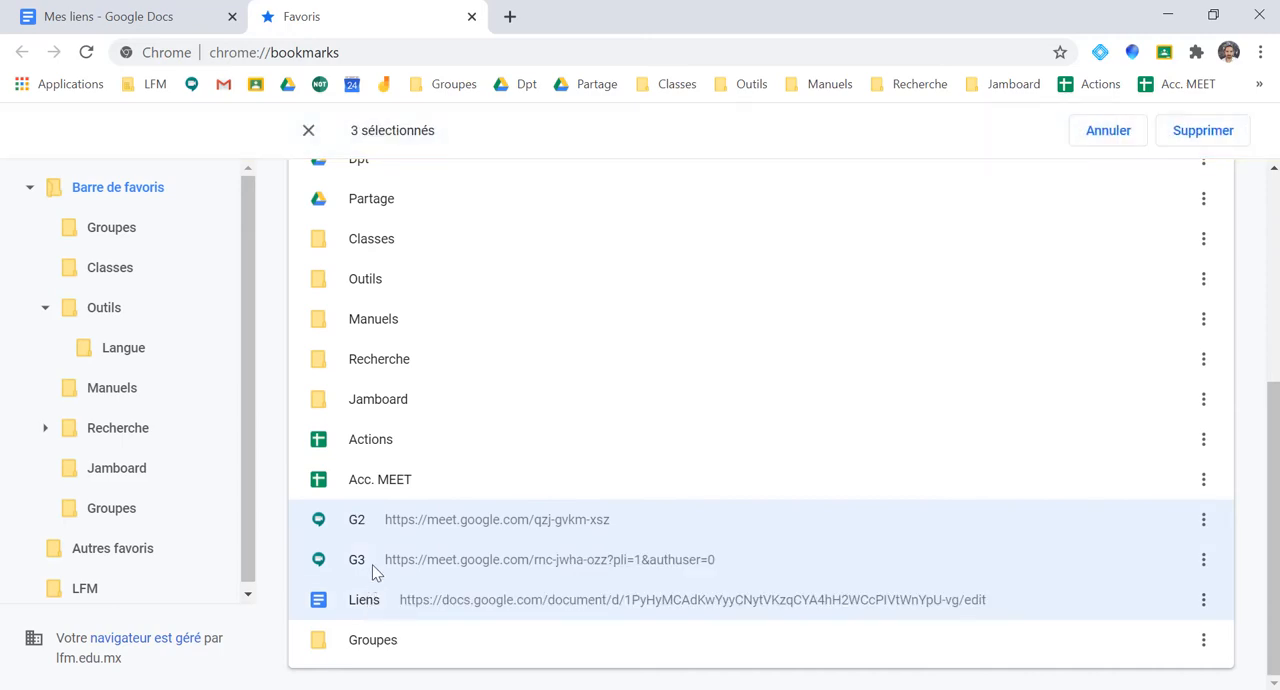
drag(373, 570, 389, 648)
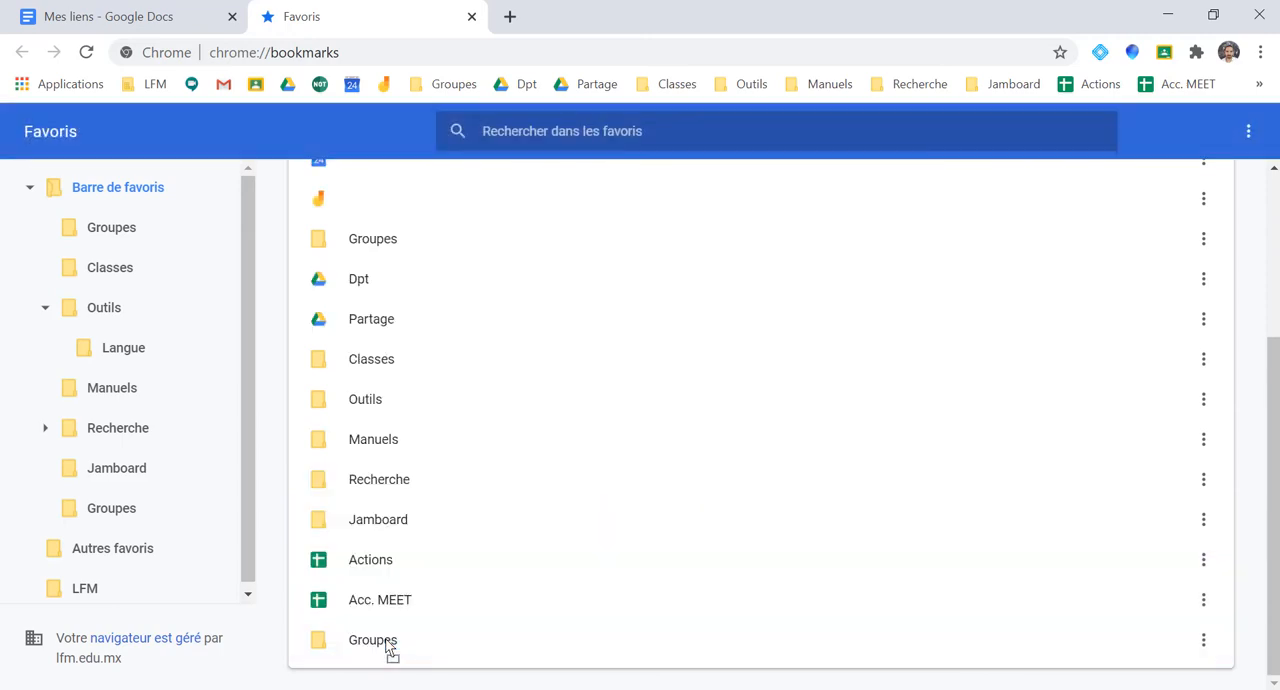
double_click(386, 642)
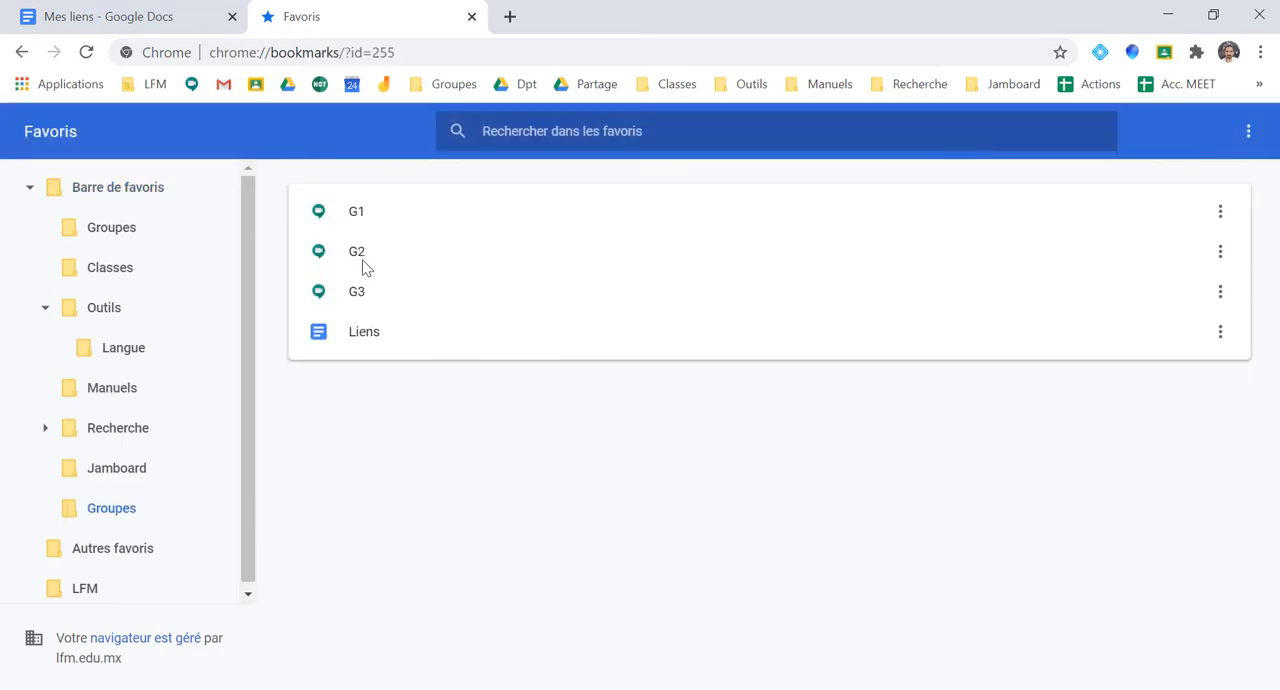
mouse_move(364, 292)
mouse_down()
mouse_move(362, 248)
mouse_move(368, 312)
mouse_up()
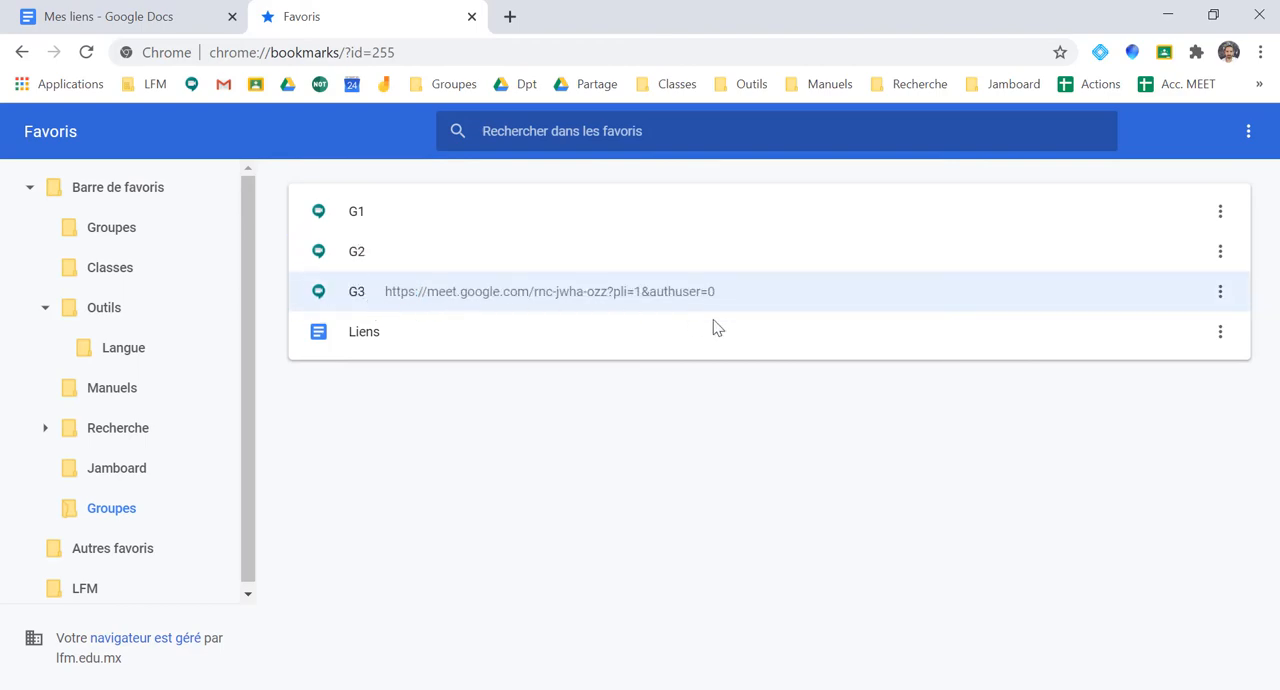
Move the new "Groupes" folder between "Partage" and "Classes" in the bookmarks bar, and close the bookmark manager
click(1259, 86)
mouse_move(1230, 124)
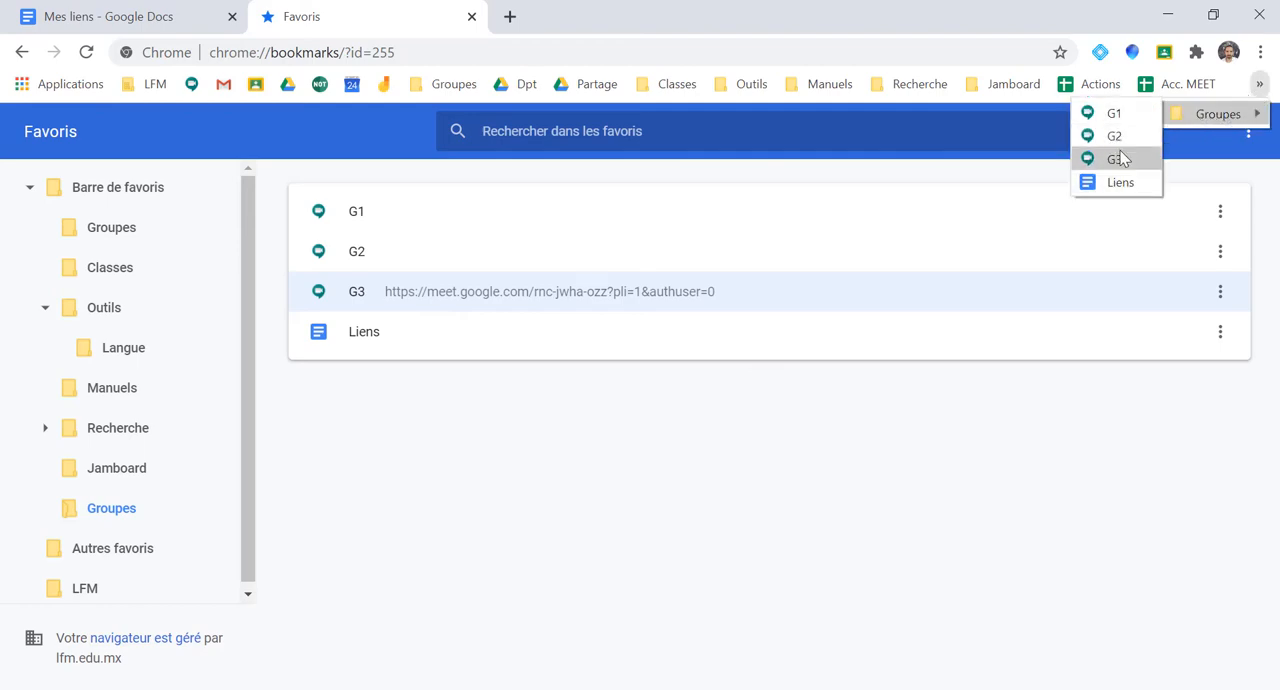
mouse_move(1200, 116)
mouse_down()
mouse_move(1220, 83)
mouse_move(630, 90)
mouse_up()
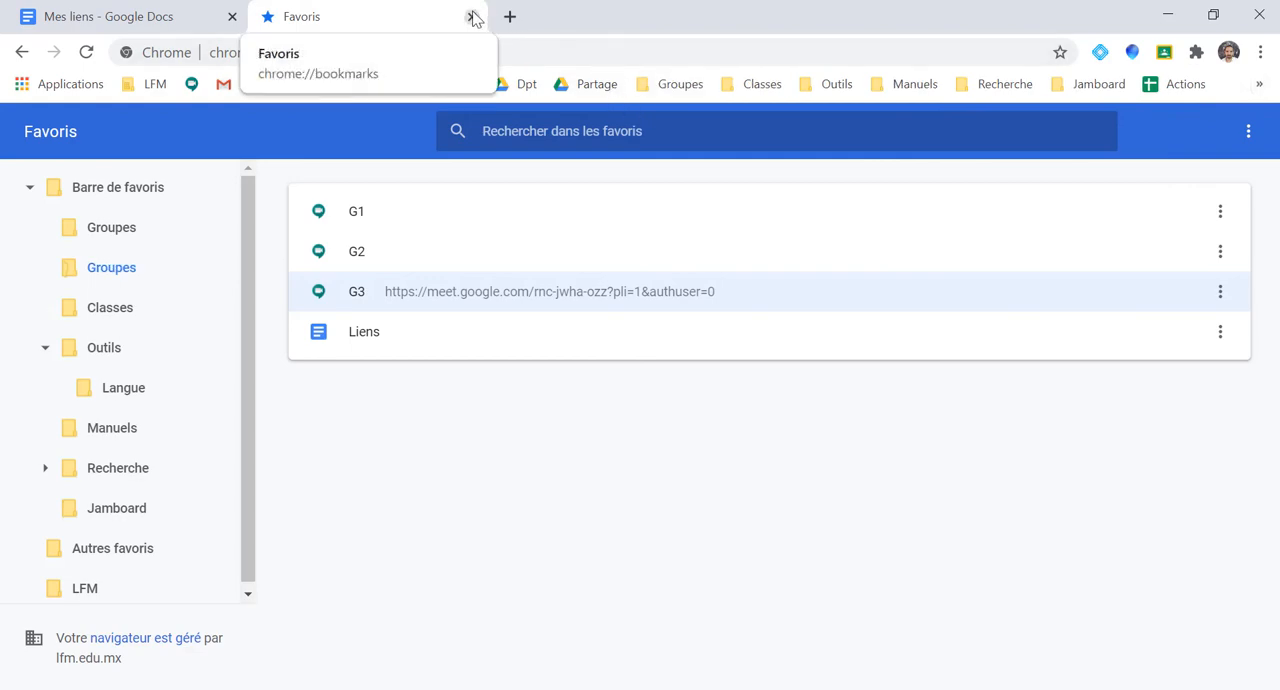
click(471, 17)
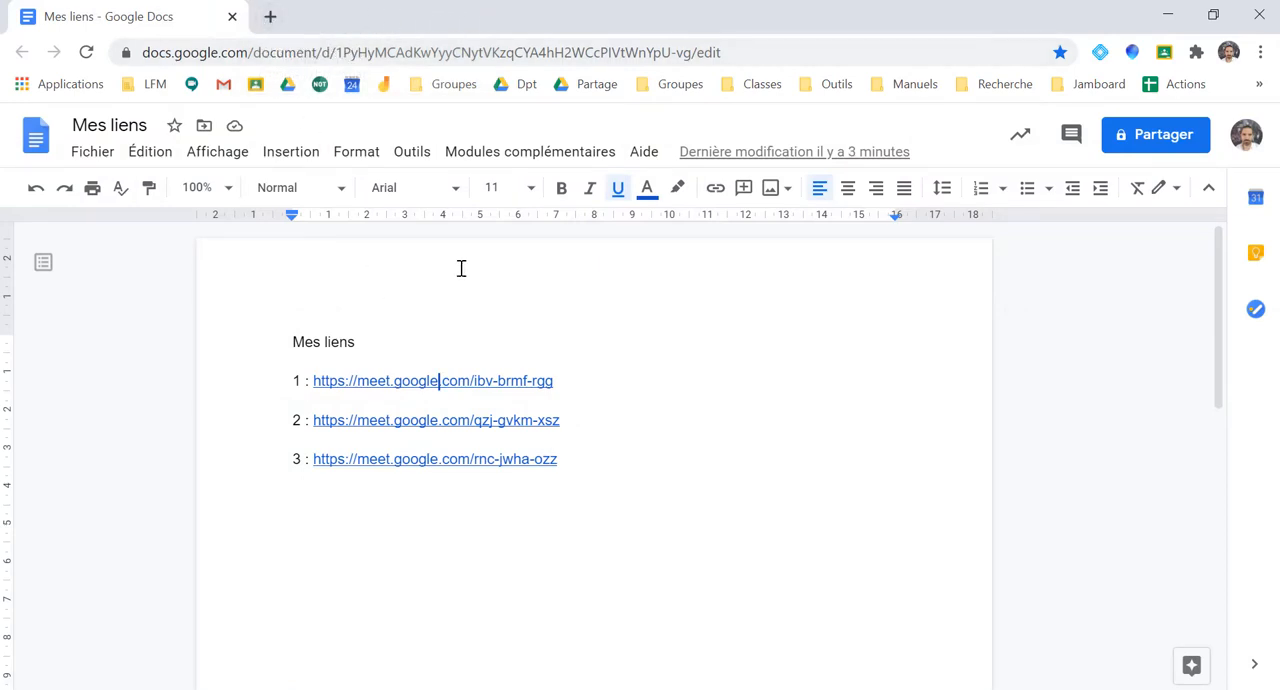
Open the class Meet link from the "3eme7_Classroom" course's Flux page and join the meeting, keeping only the Meet tab open
click(755, 90)
click(766, 181)
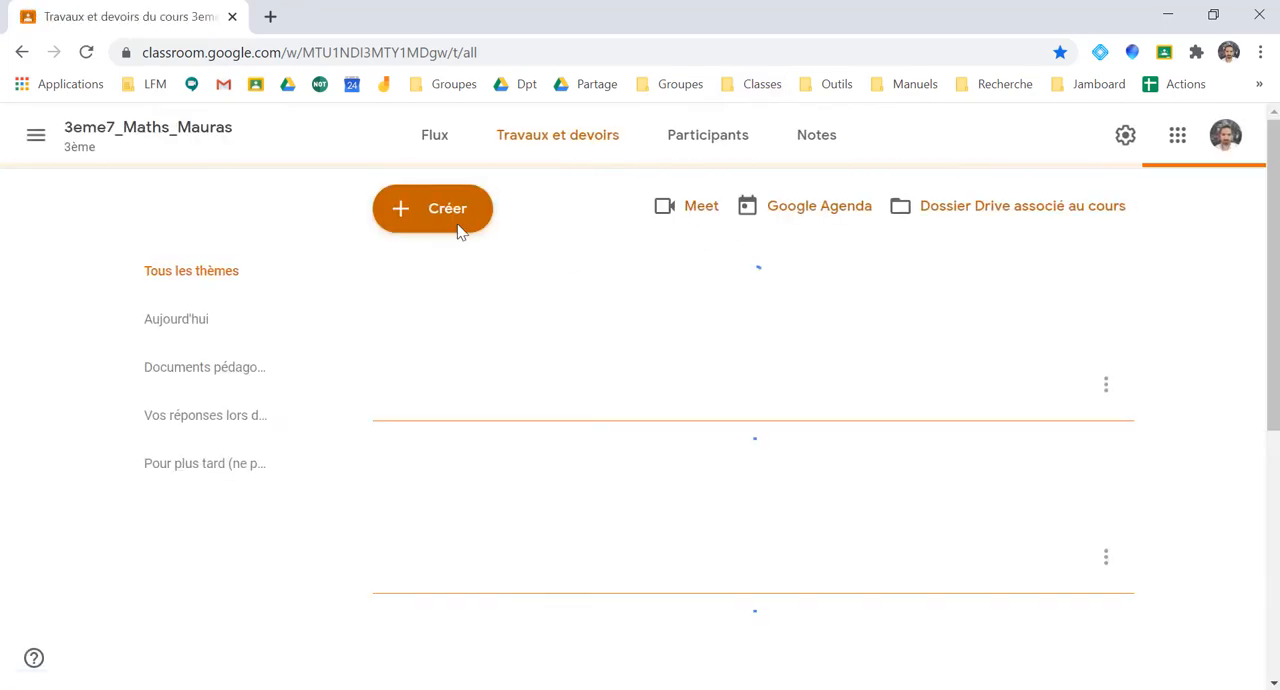
click(426, 140)
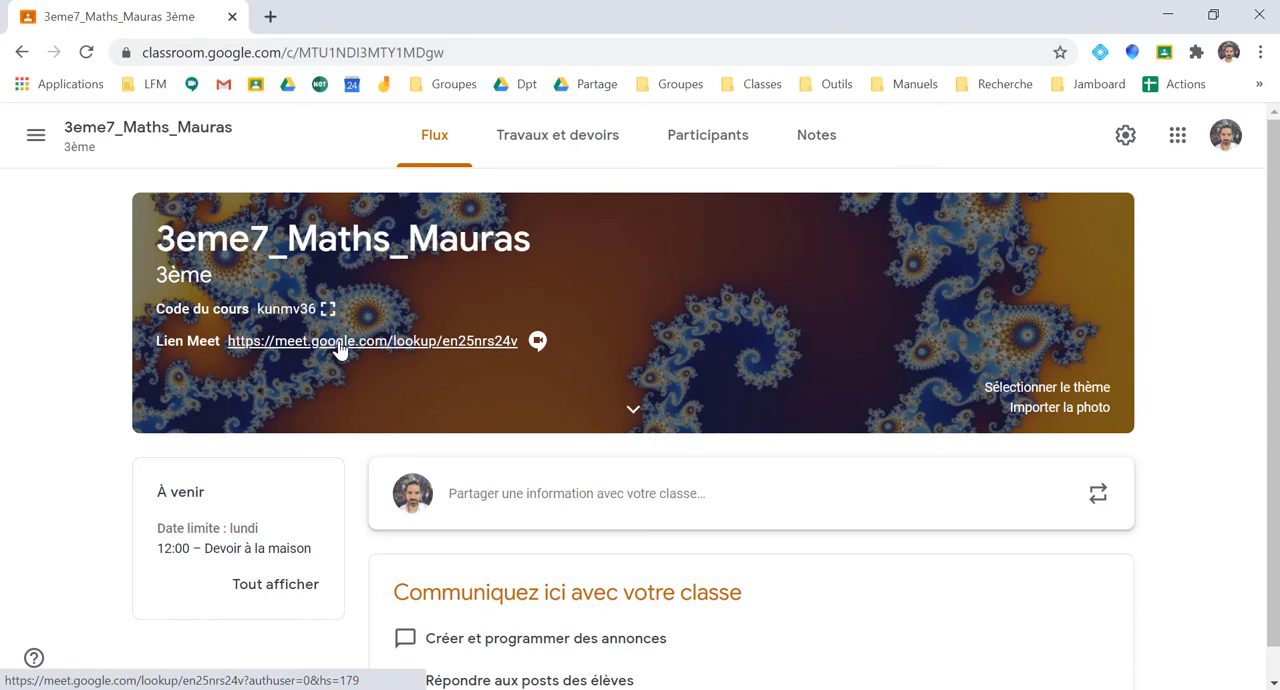
click(340, 342)
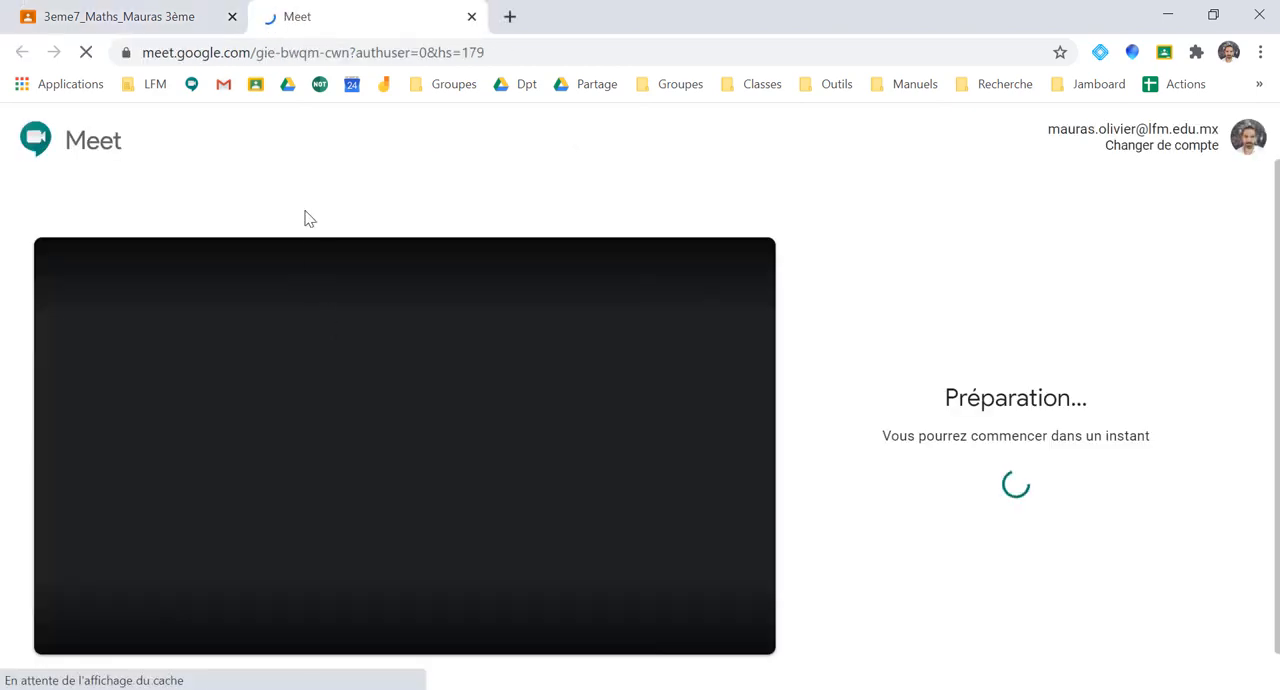
click(232, 17)
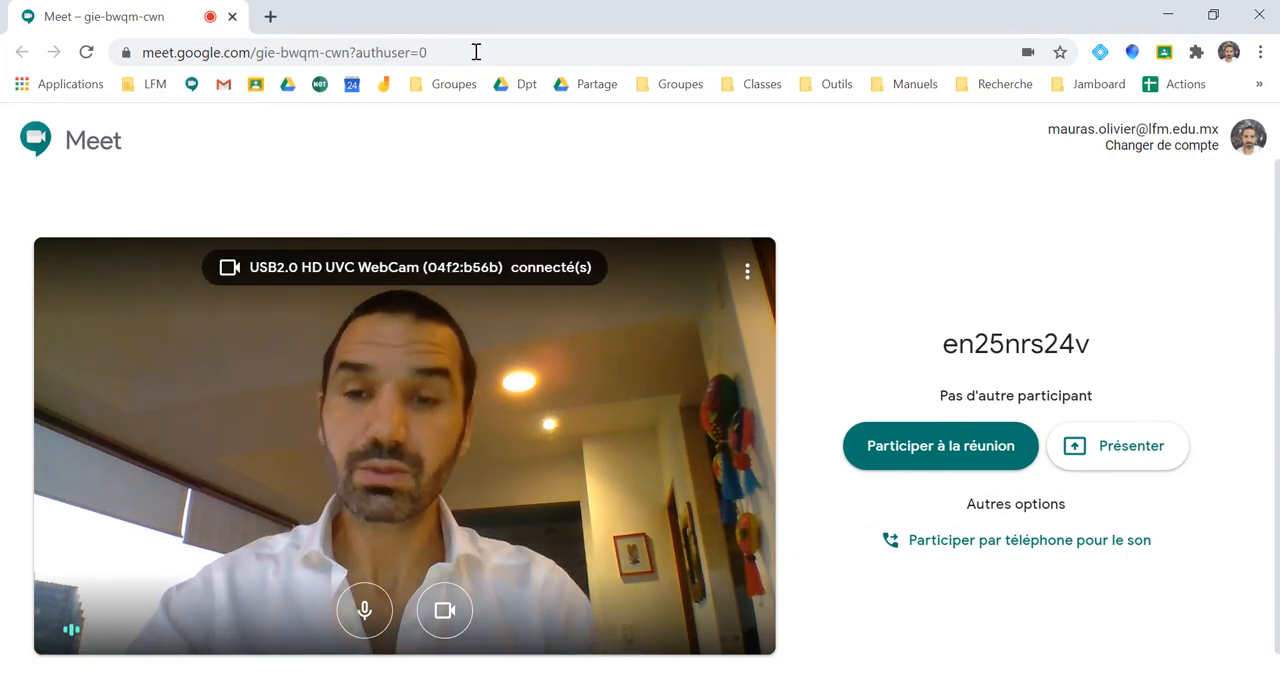
click(940, 457)
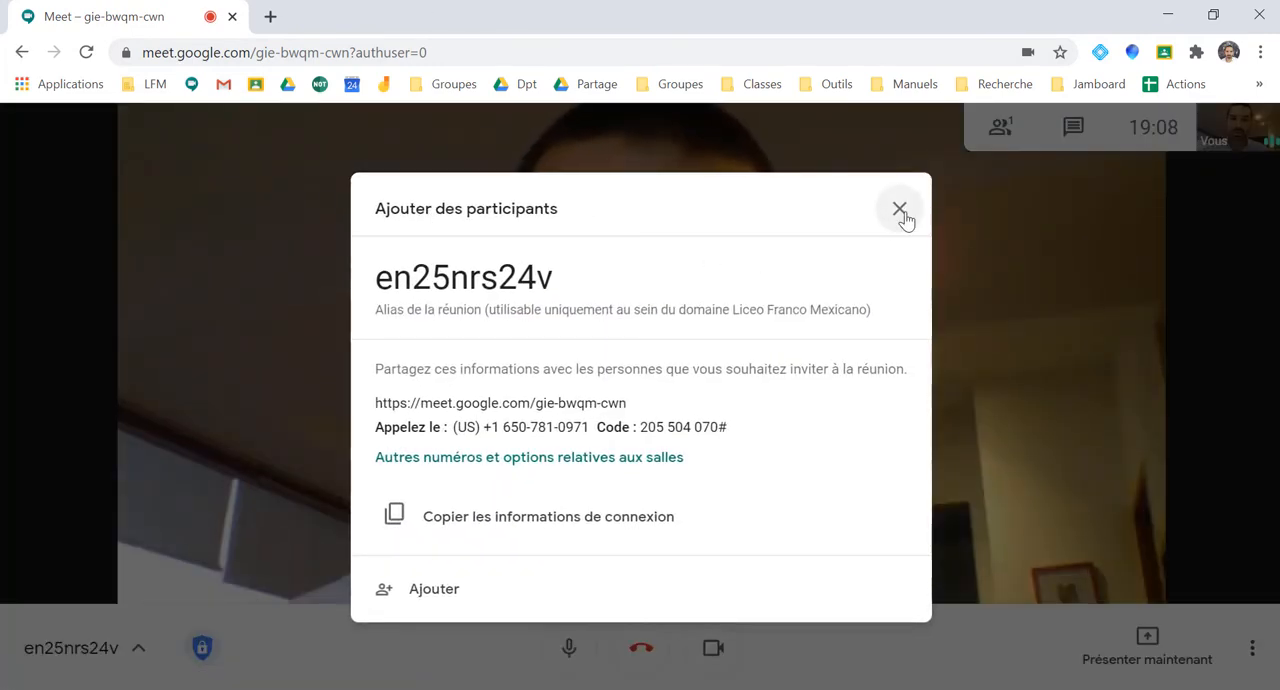
click(900, 212)
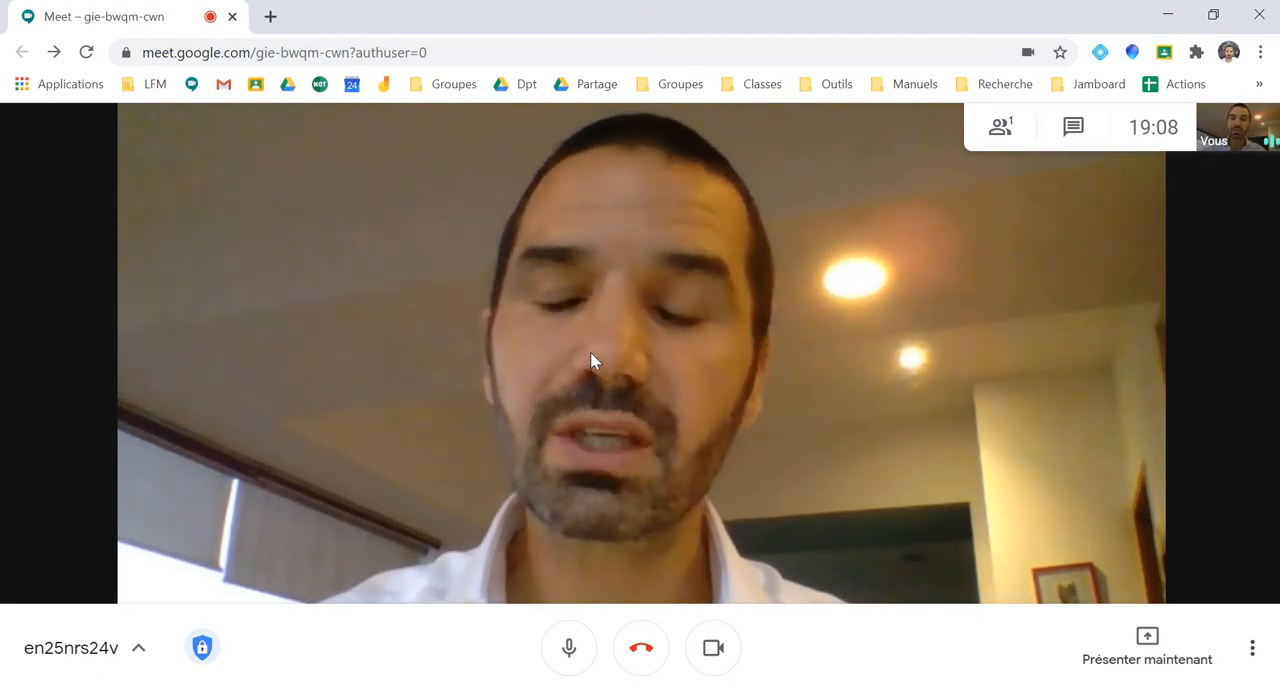
Review the "Groupes de travail" sheet of the "Eleves_3eme7" spreadsheet in a new tab, and close that tab
click(270, 16)
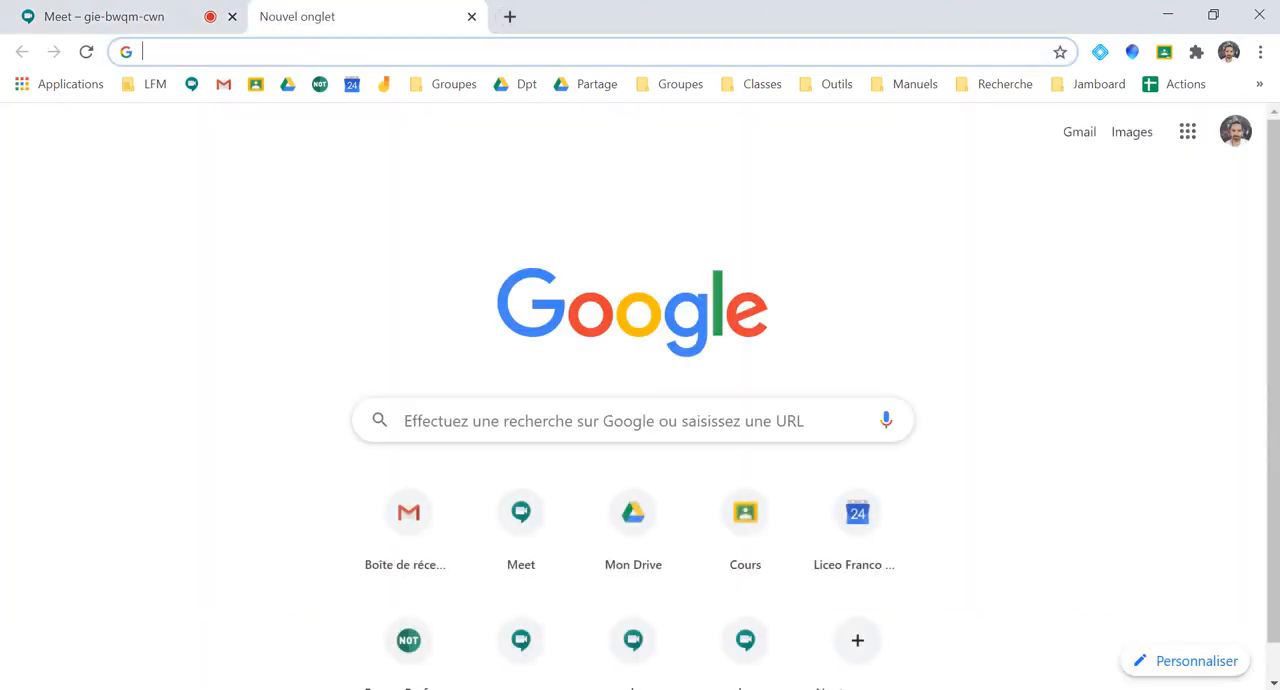
click(765, 90)
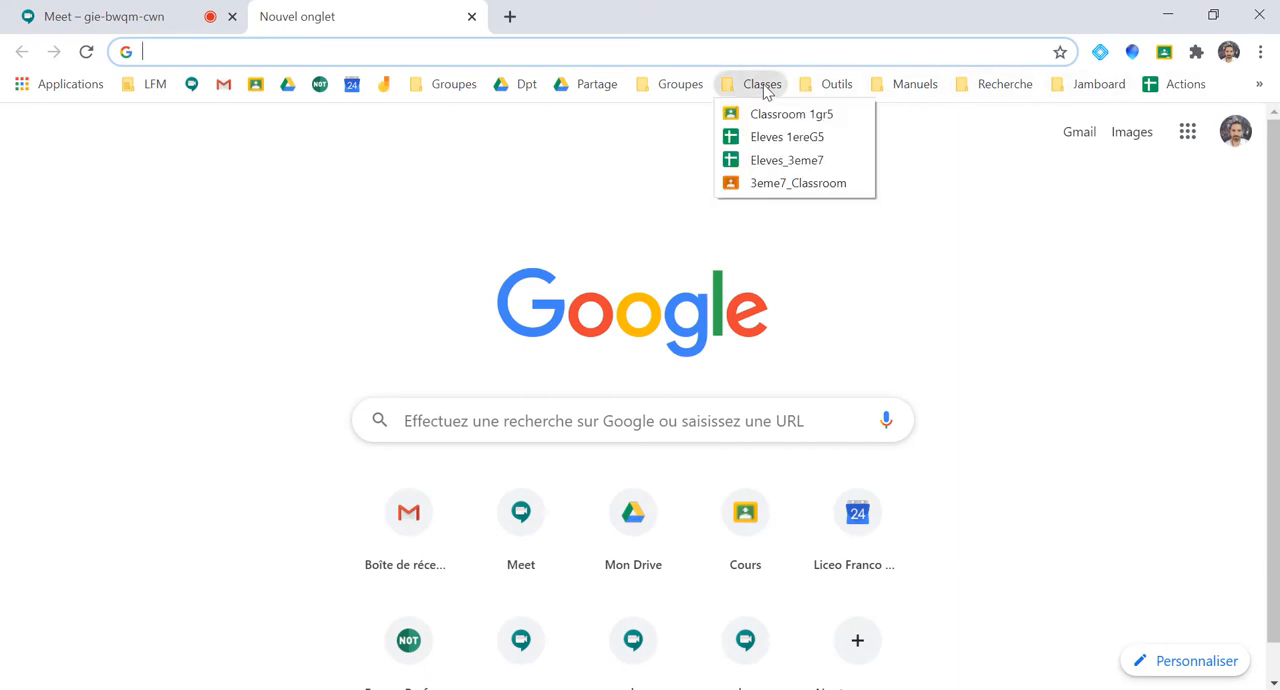
click(770, 162)
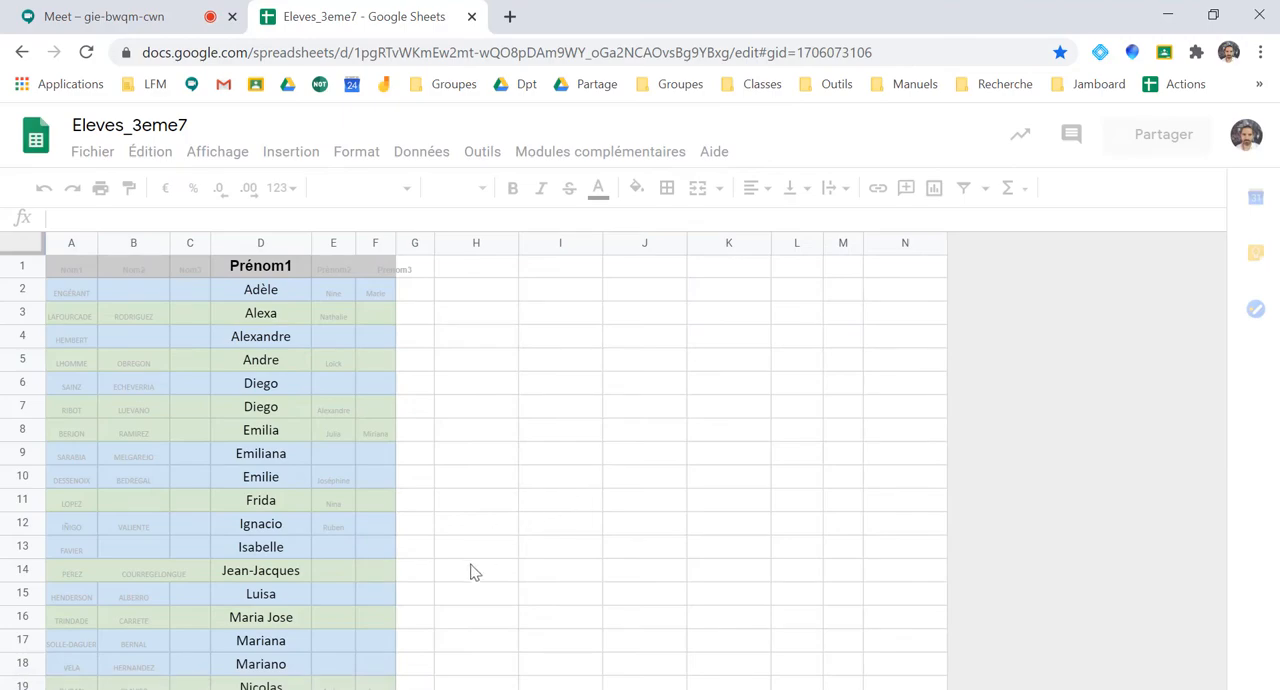
click(298, 673)
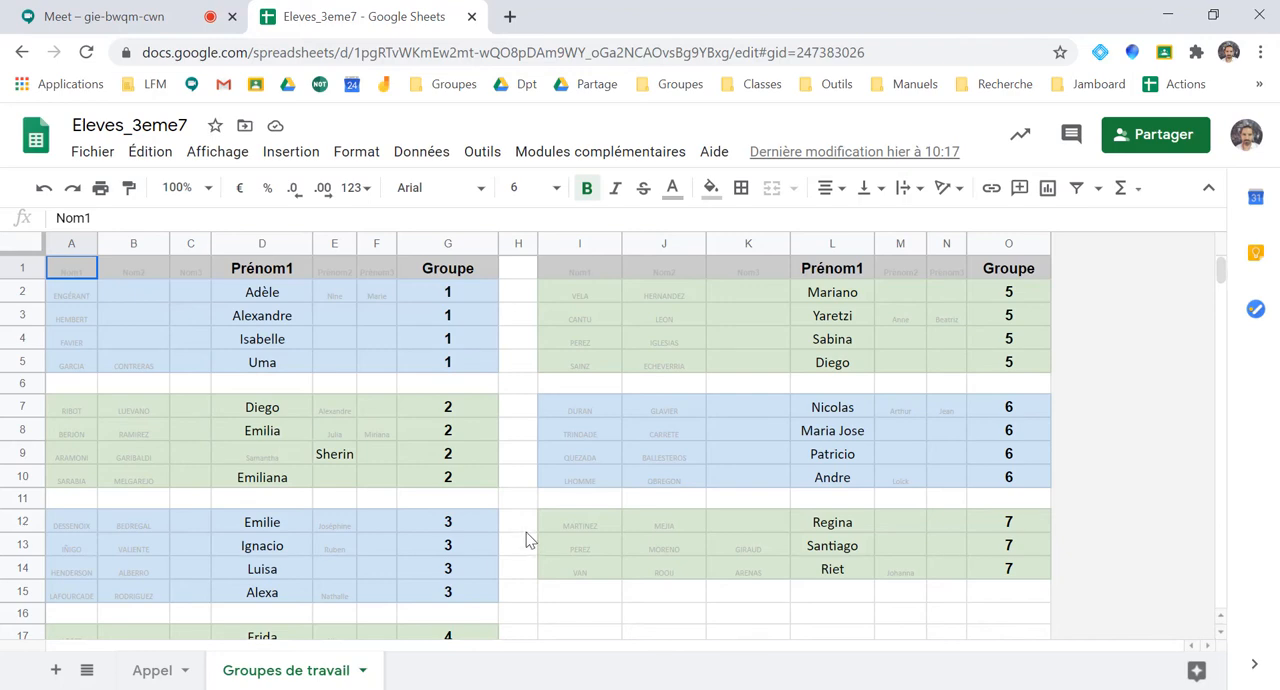
click(472, 17)
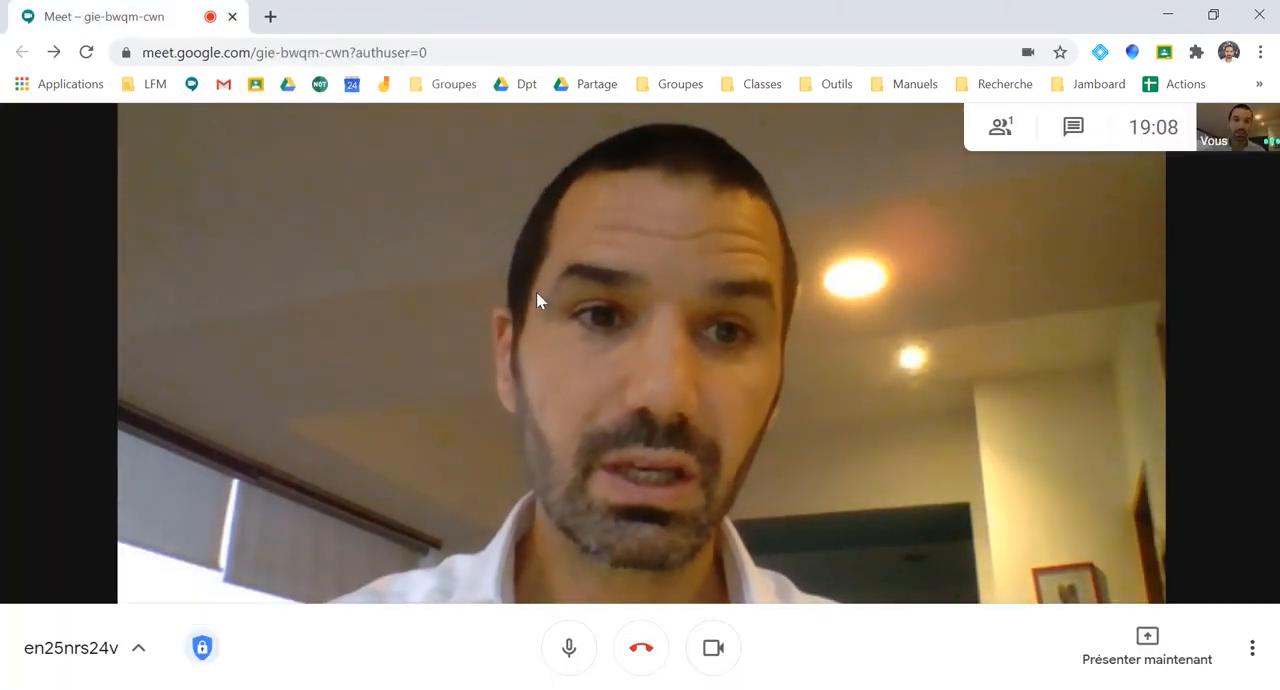
click(680, 88)
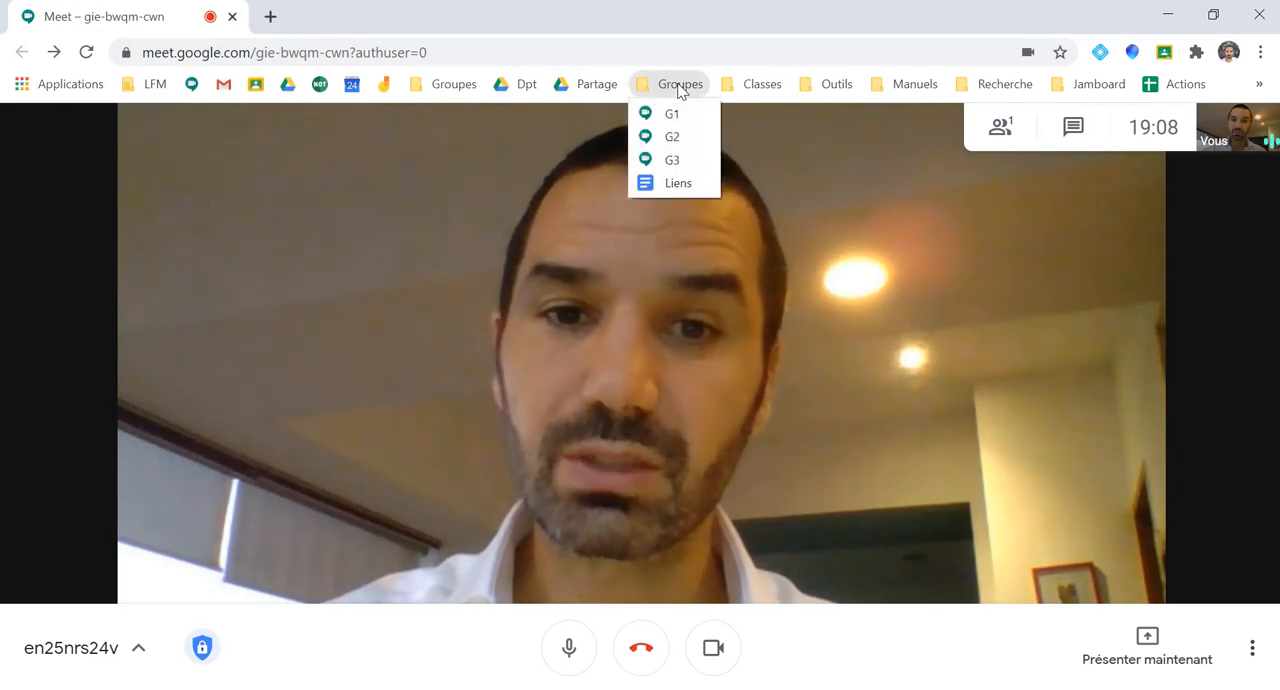
right_click(686, 188)
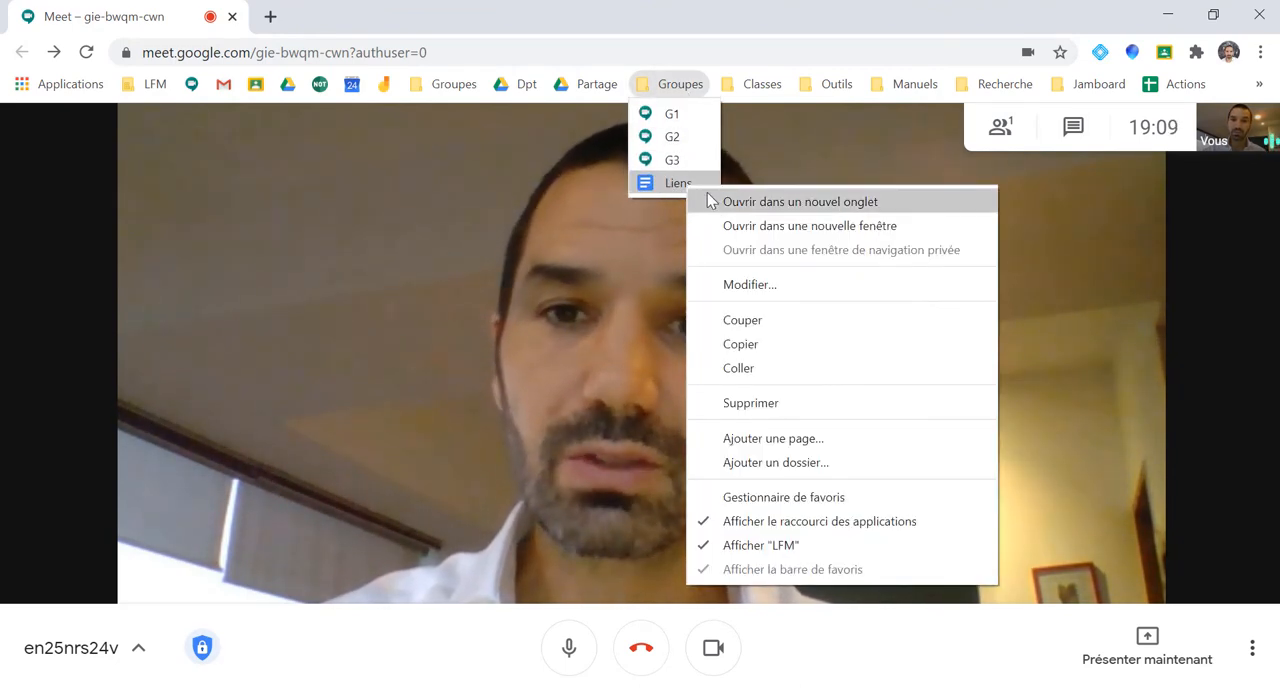
click(559, 19)
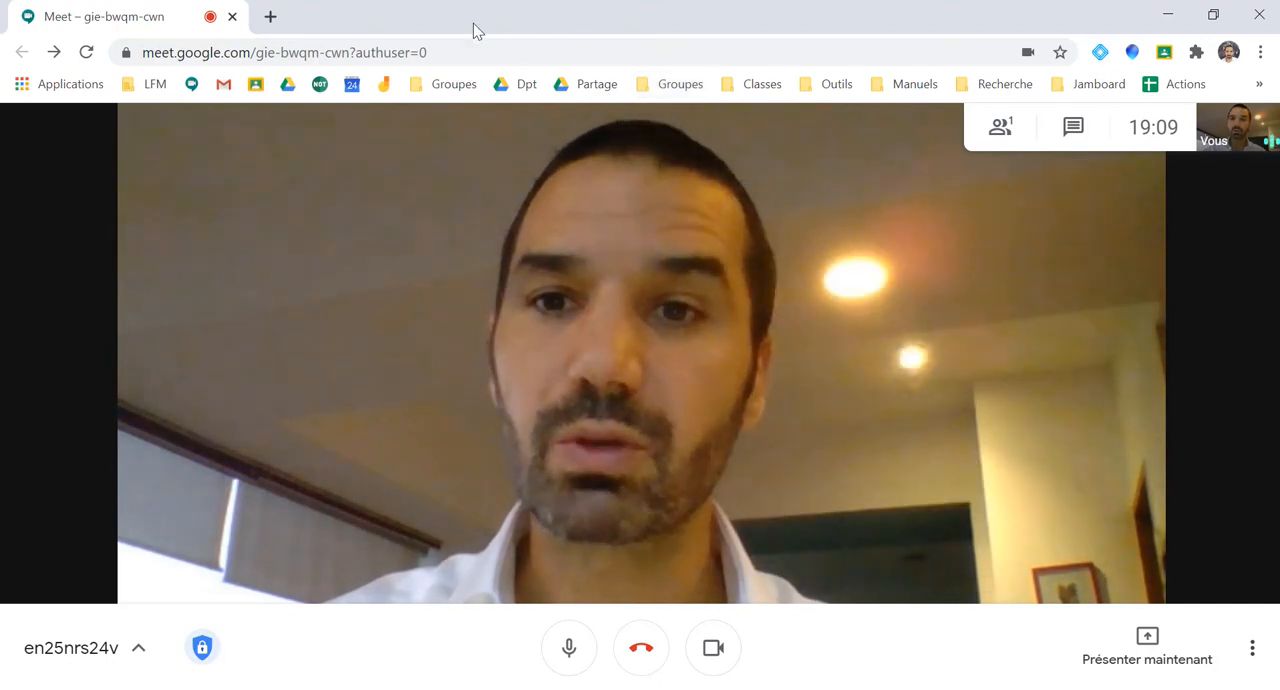
Select the three numbered meeting links in the "Liens" document opened in a new tab, and return to the class meeting
click(270, 17)
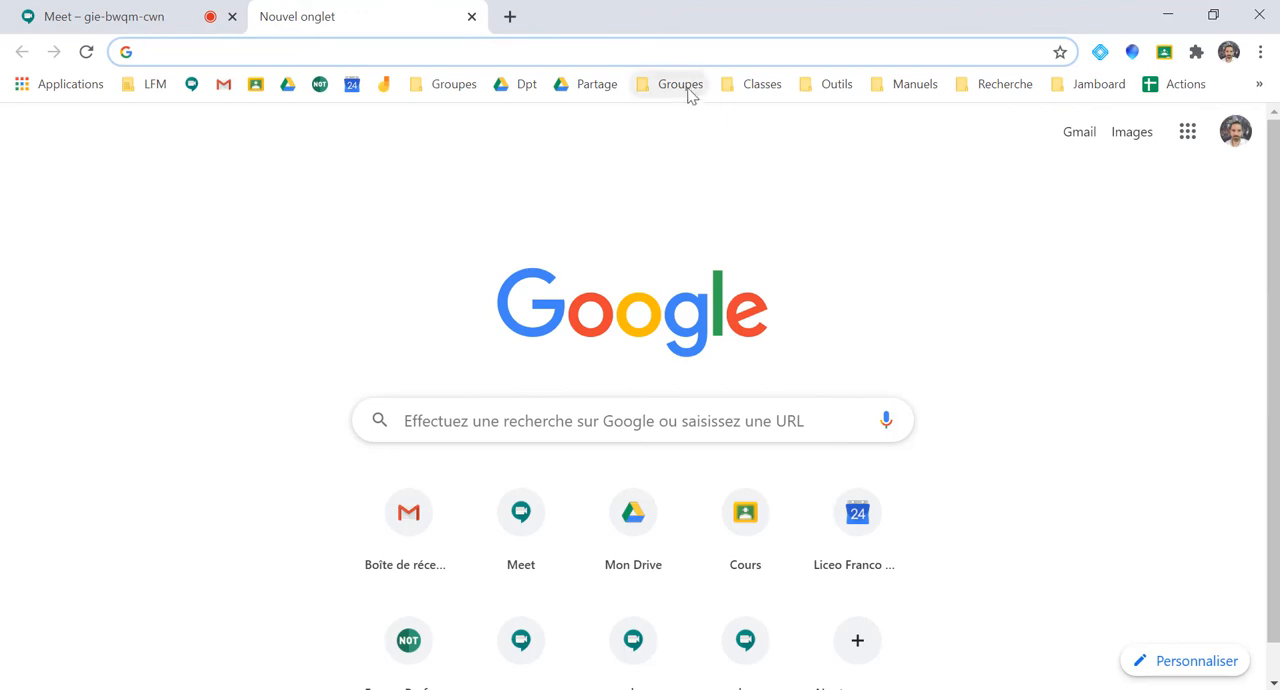
click(676, 183)
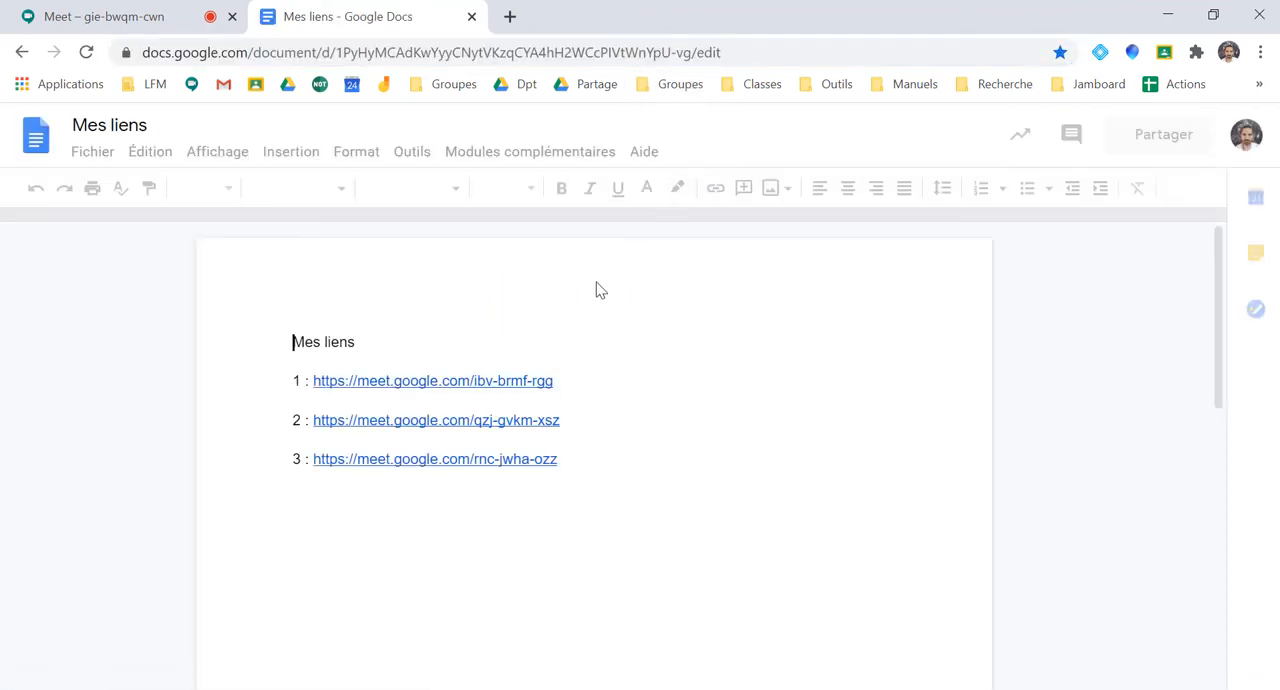
drag(292, 381, 577, 467)
key(ctrl+c)
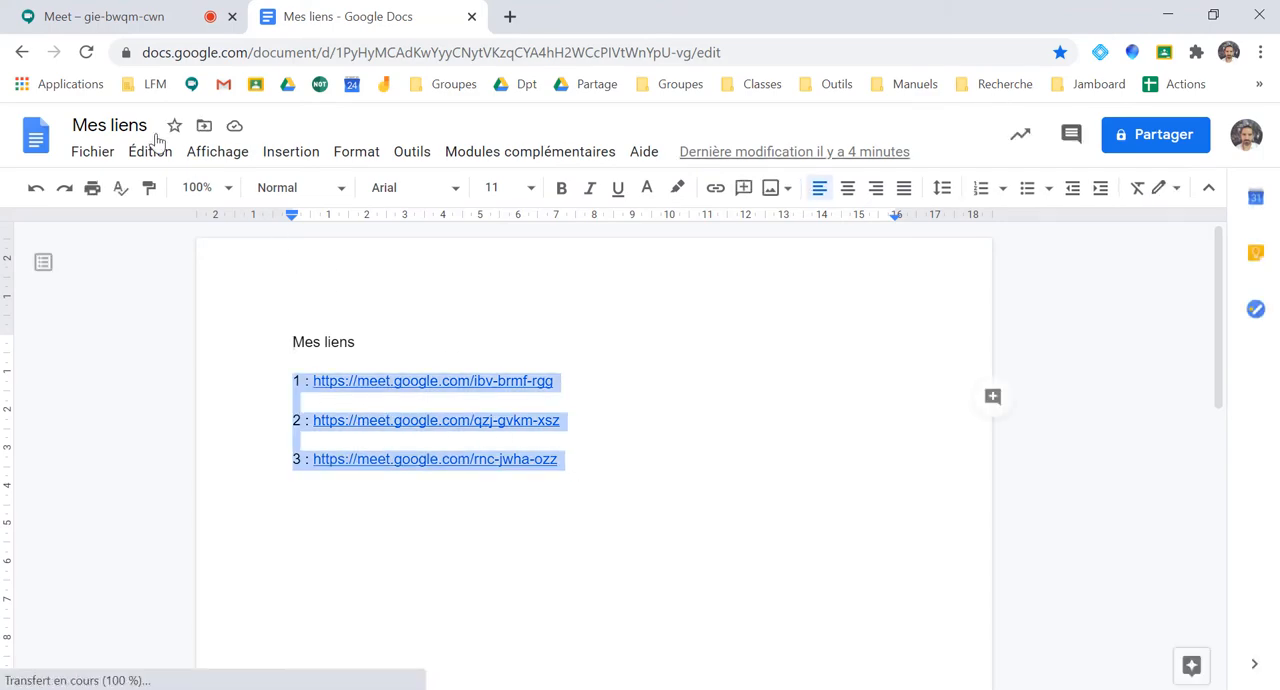
click(70, 18)
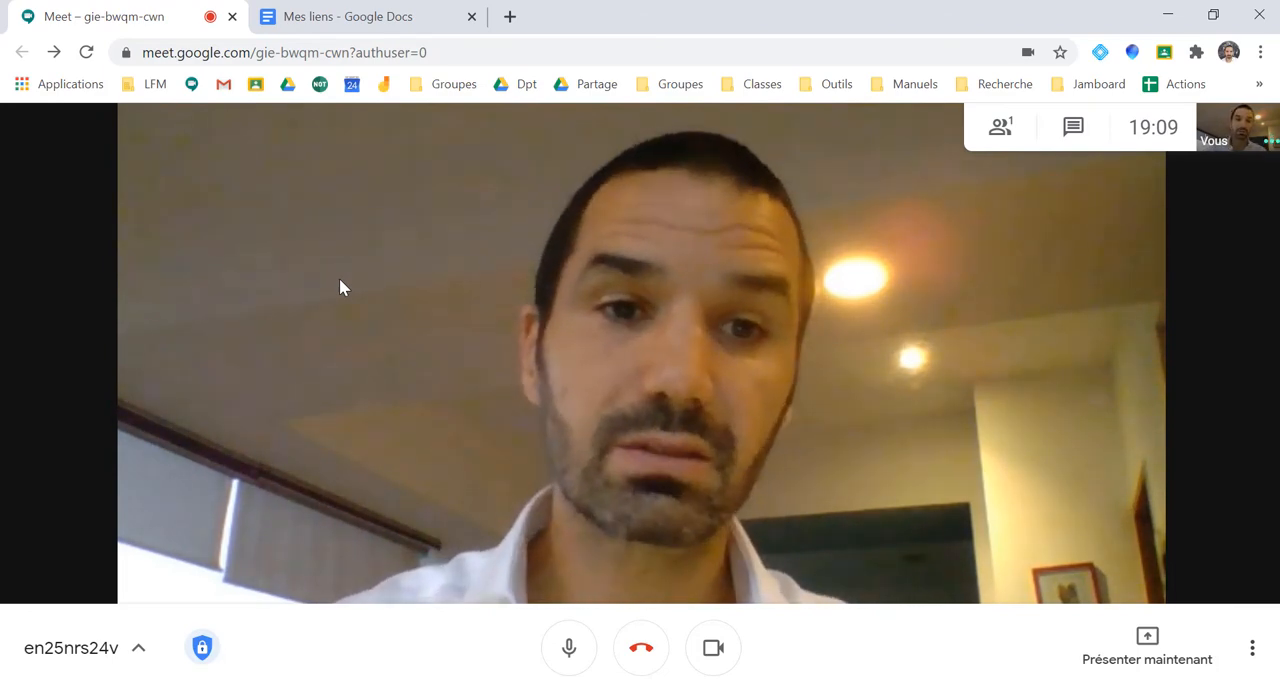
Post the three numbered group meeting links in the class meeting's chat
click(1073, 127)
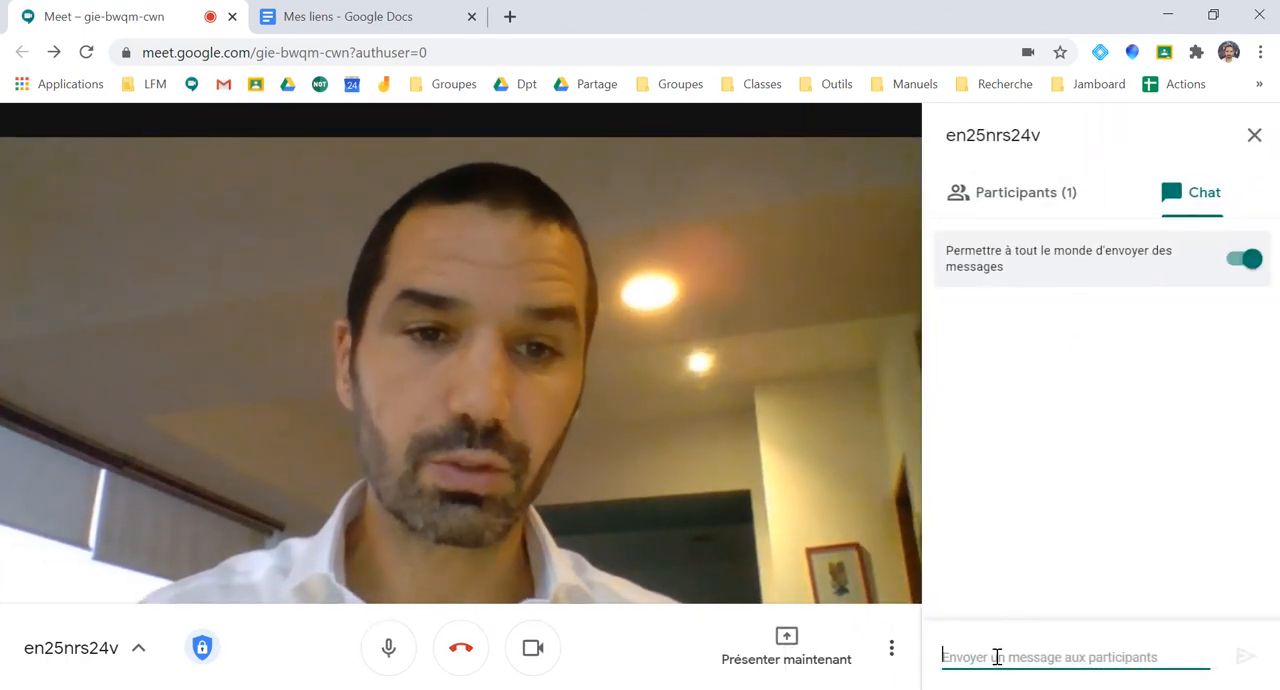
key(ctrl+v)
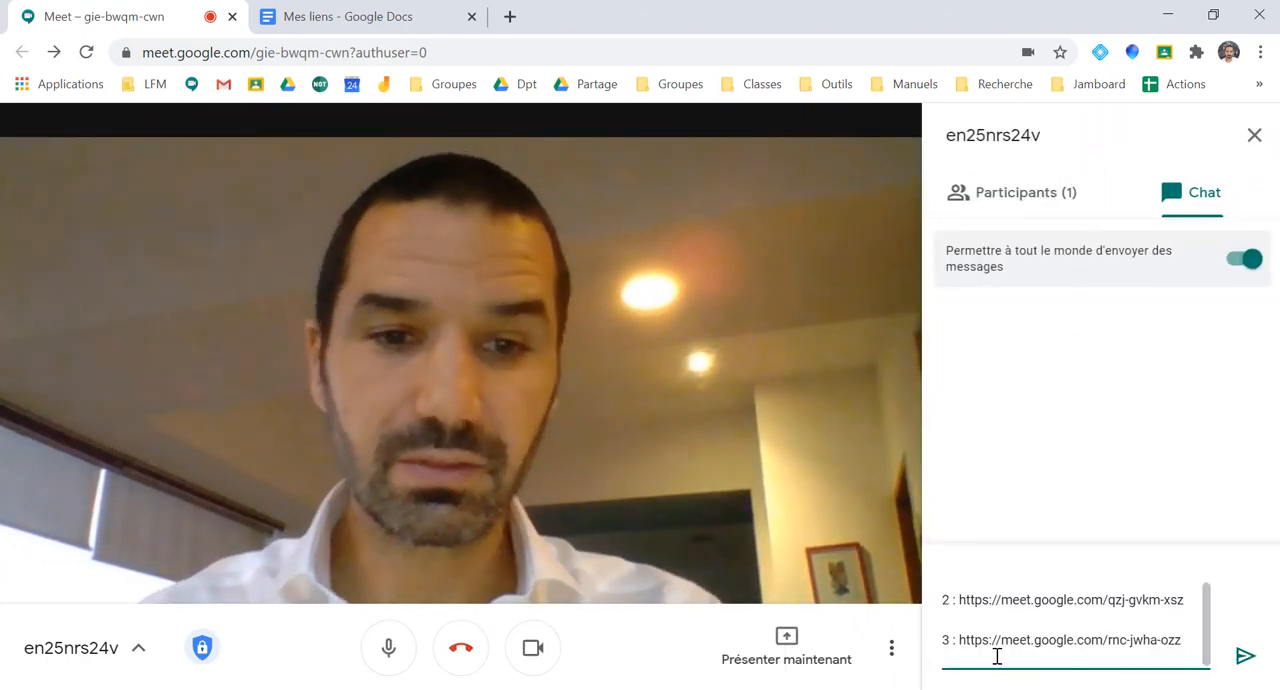
key(Return)
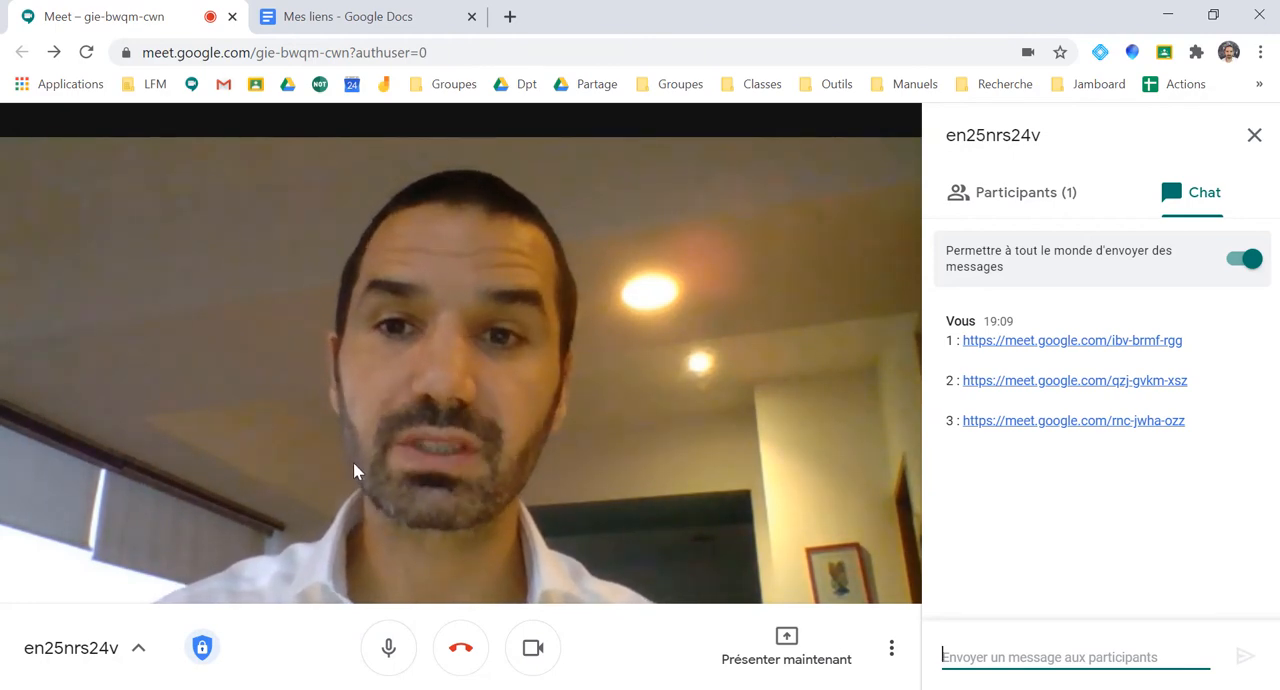
Close the "Mes liens" document, open a new tab, and mute the microphone in the class meeting
click(472, 17)
click(270, 16)
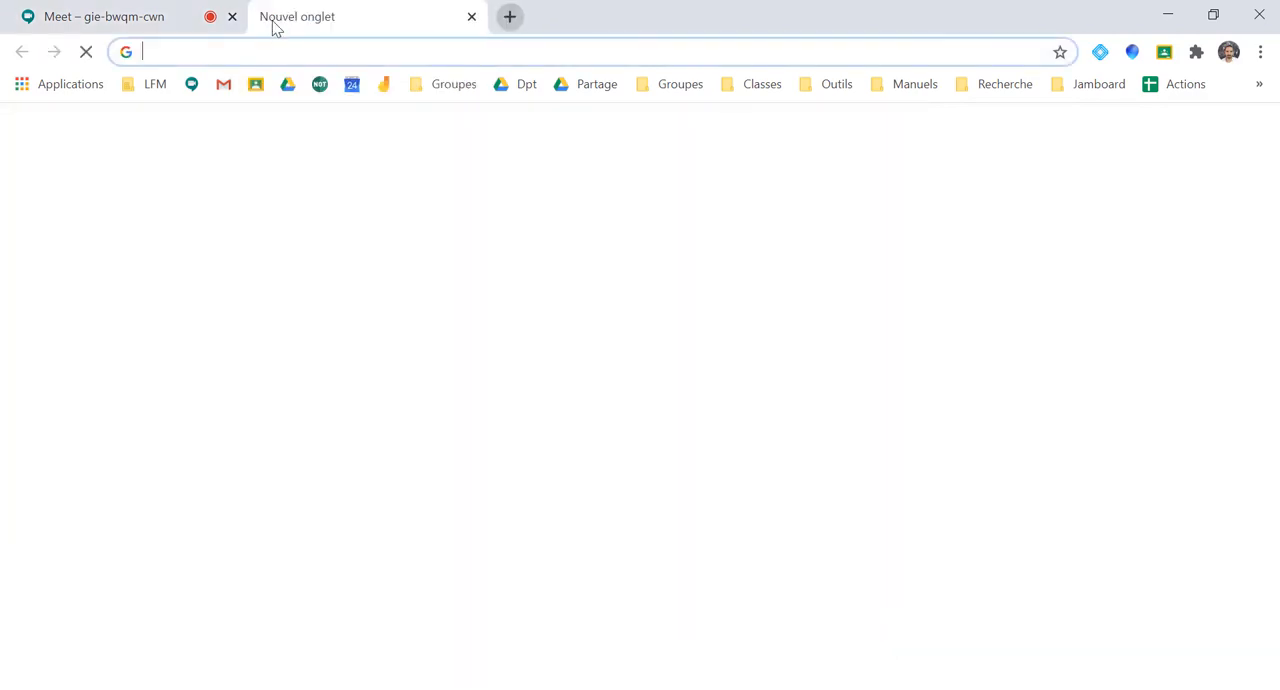
click(184, 17)
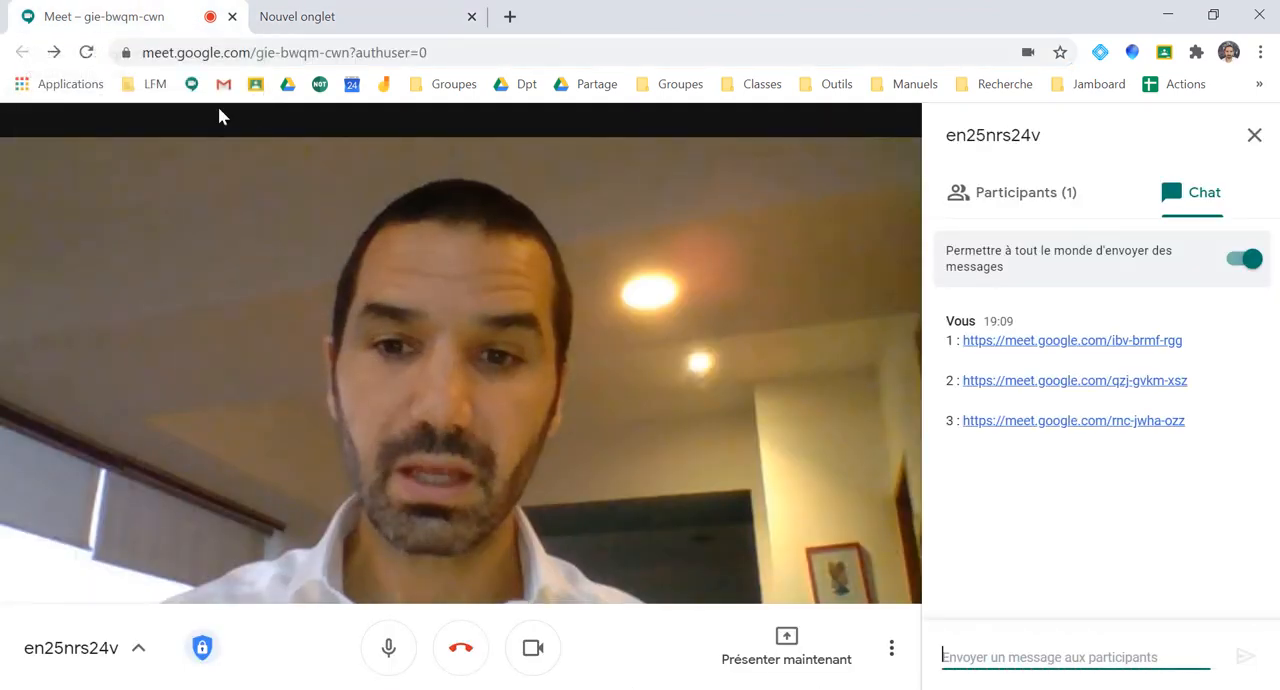
click(387, 650)
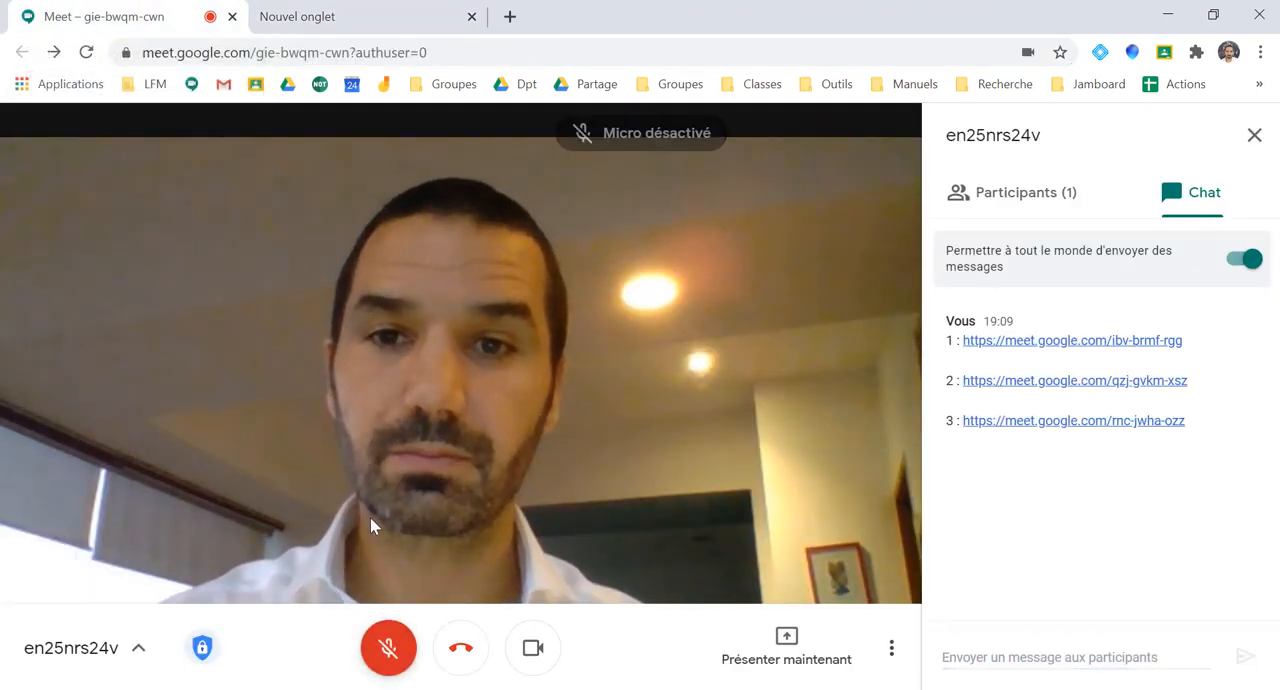
Open the G1 meeting from the "Groupes" bookmarks folder in the new tab and join it
click(366, 20)
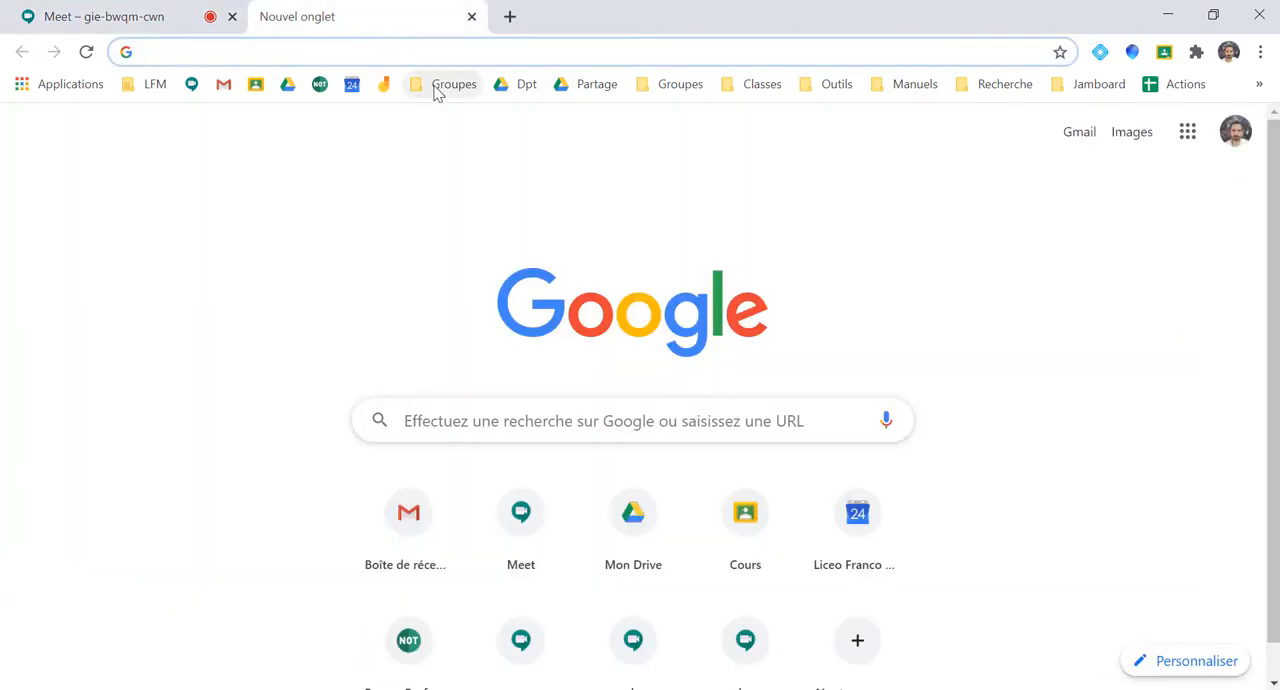
mouse_move(670, 92)
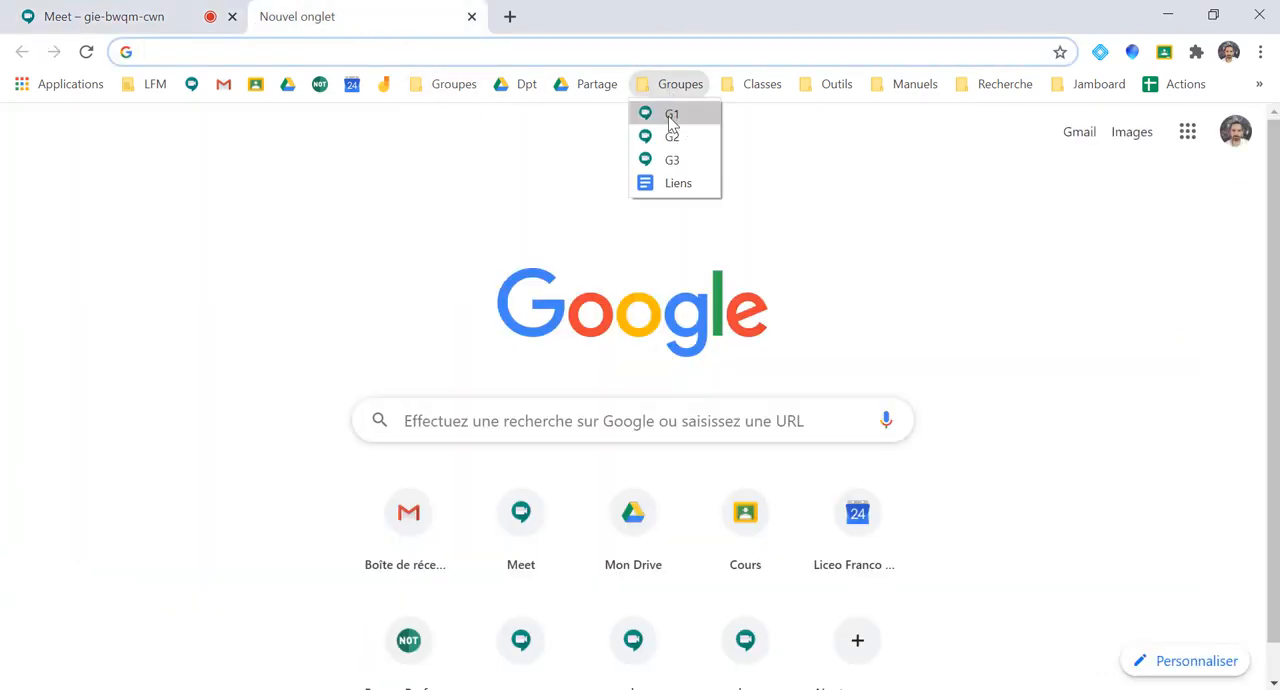
click(670, 116)
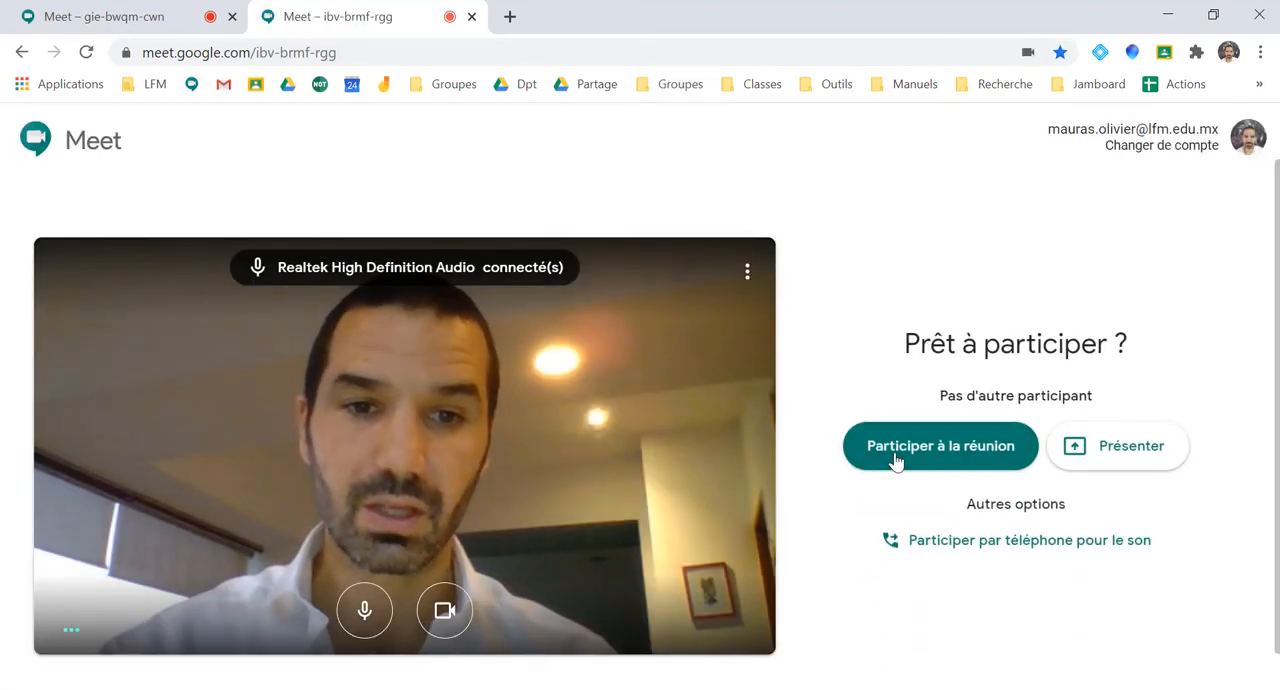
click(895, 460)
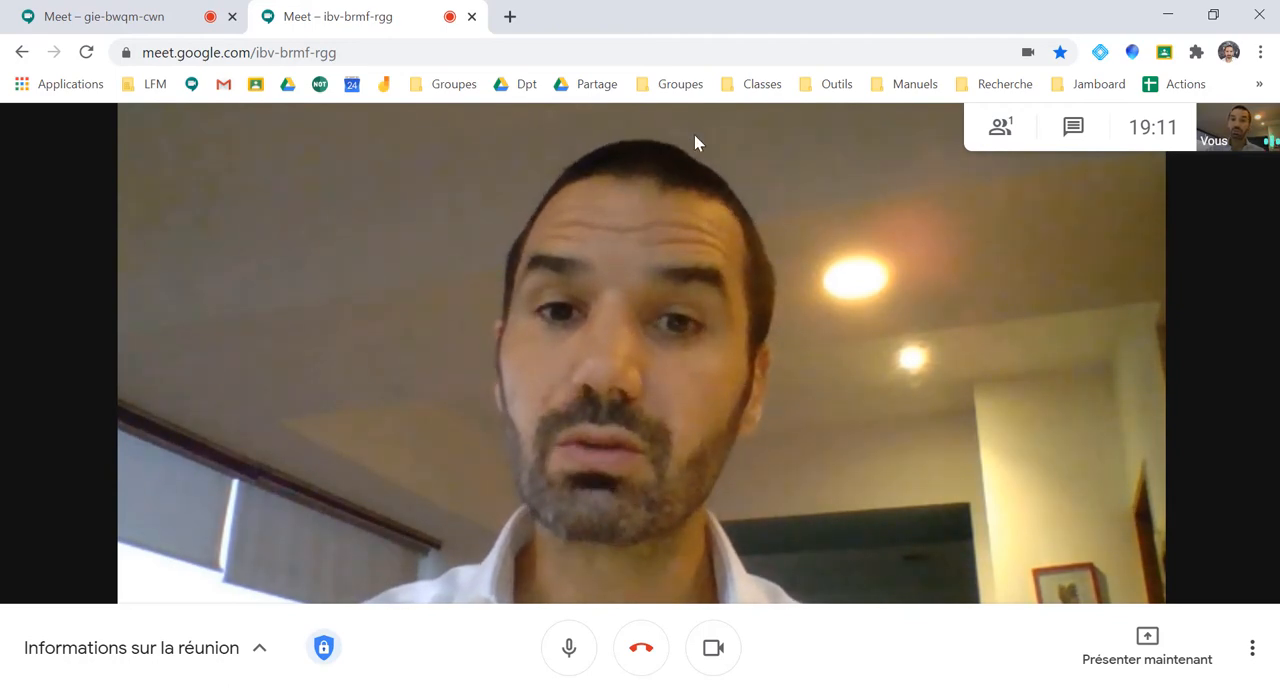
Leave the G1 meeting and join the G2 meeting from the "Groupes" bookmarks folder
click(680, 84)
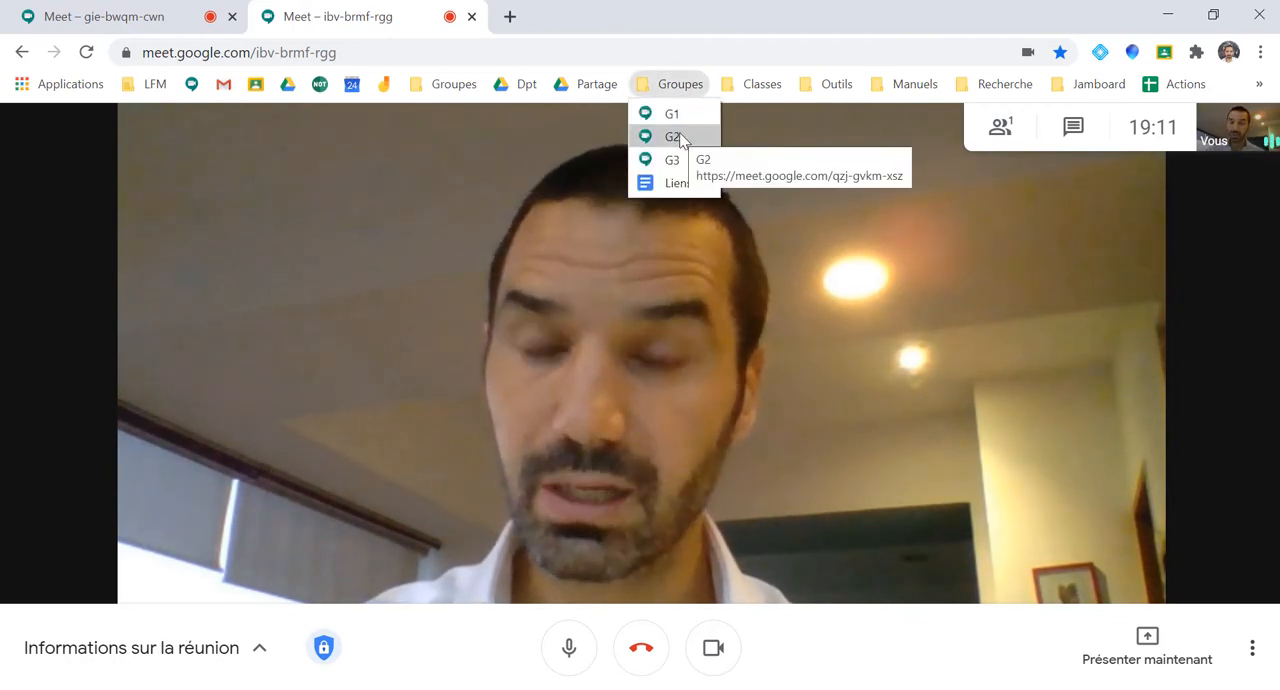
click(55, 300)
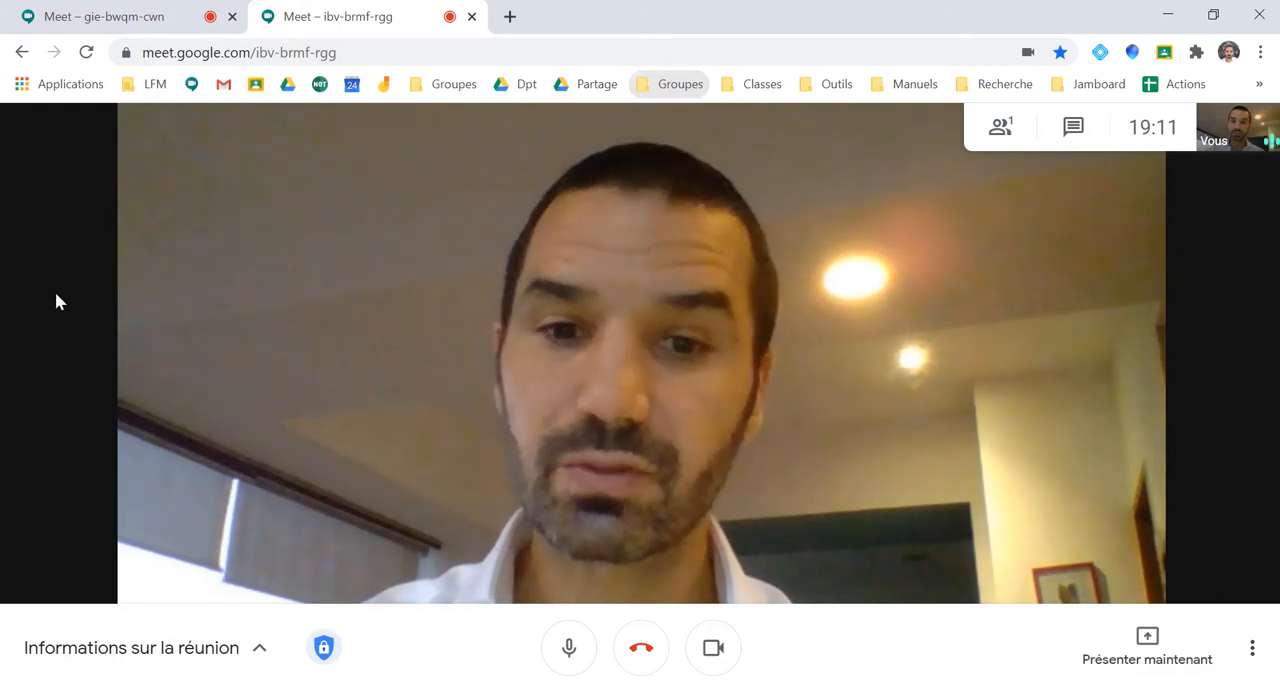
click(658, 660)
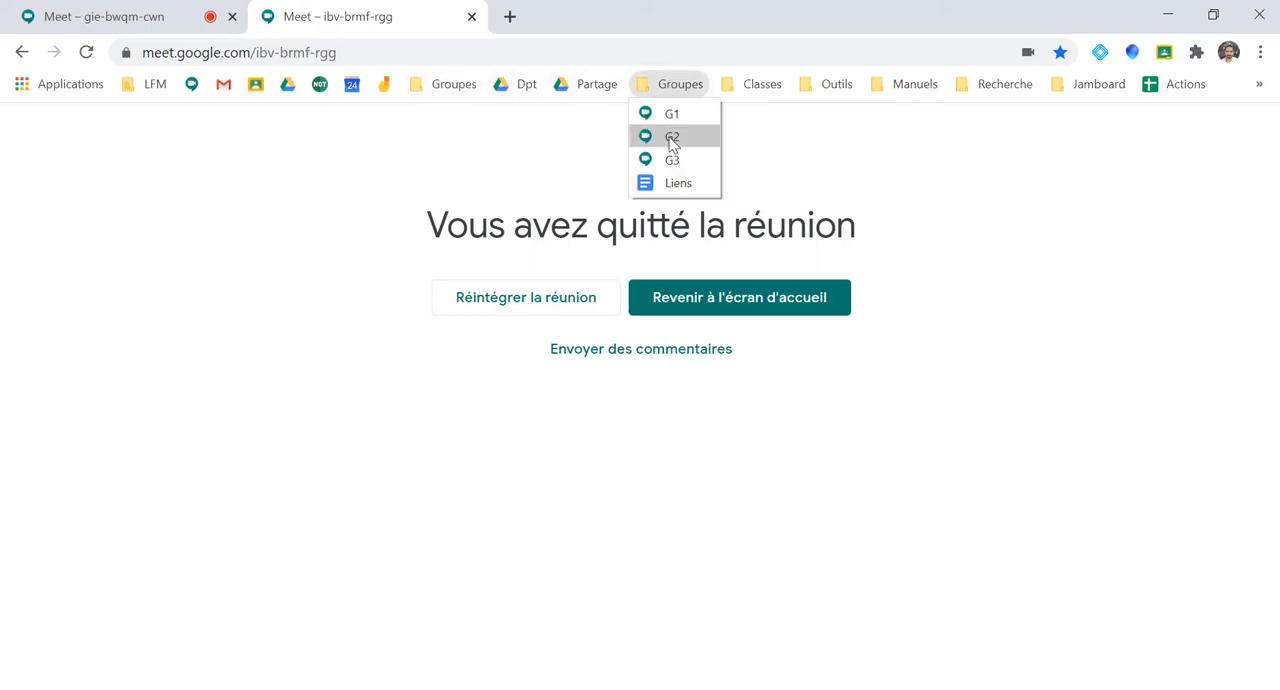
click(671, 138)
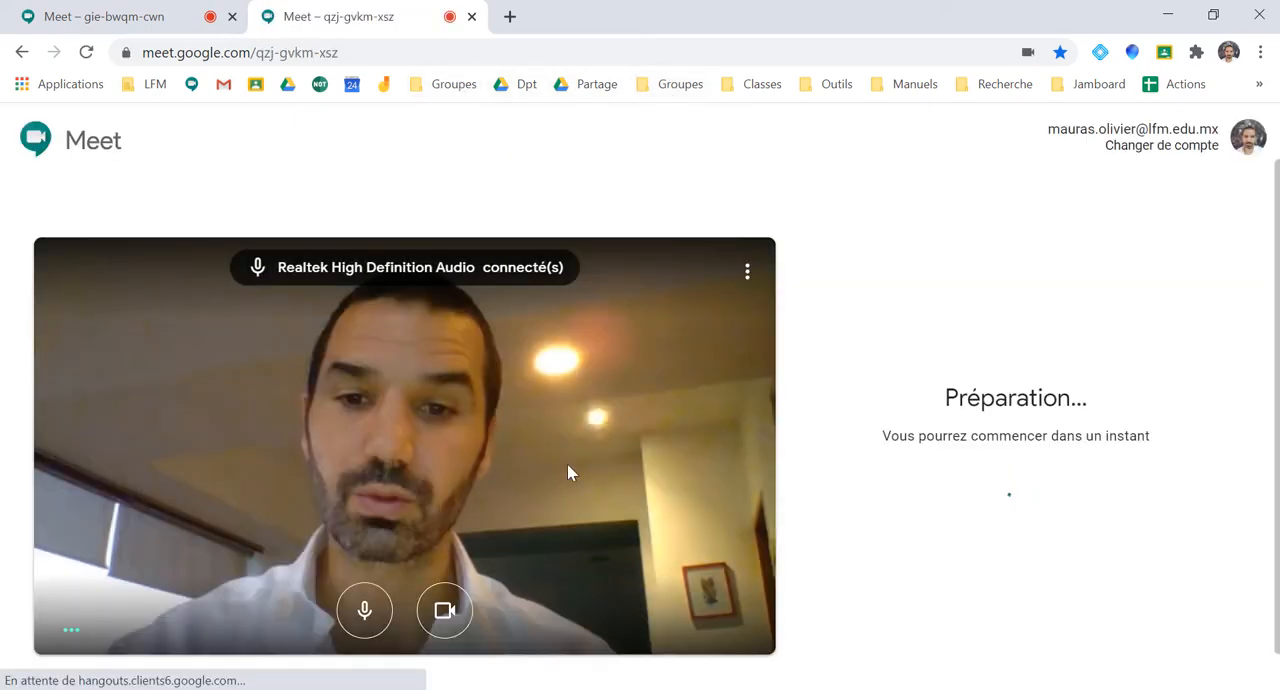
click(914, 455)
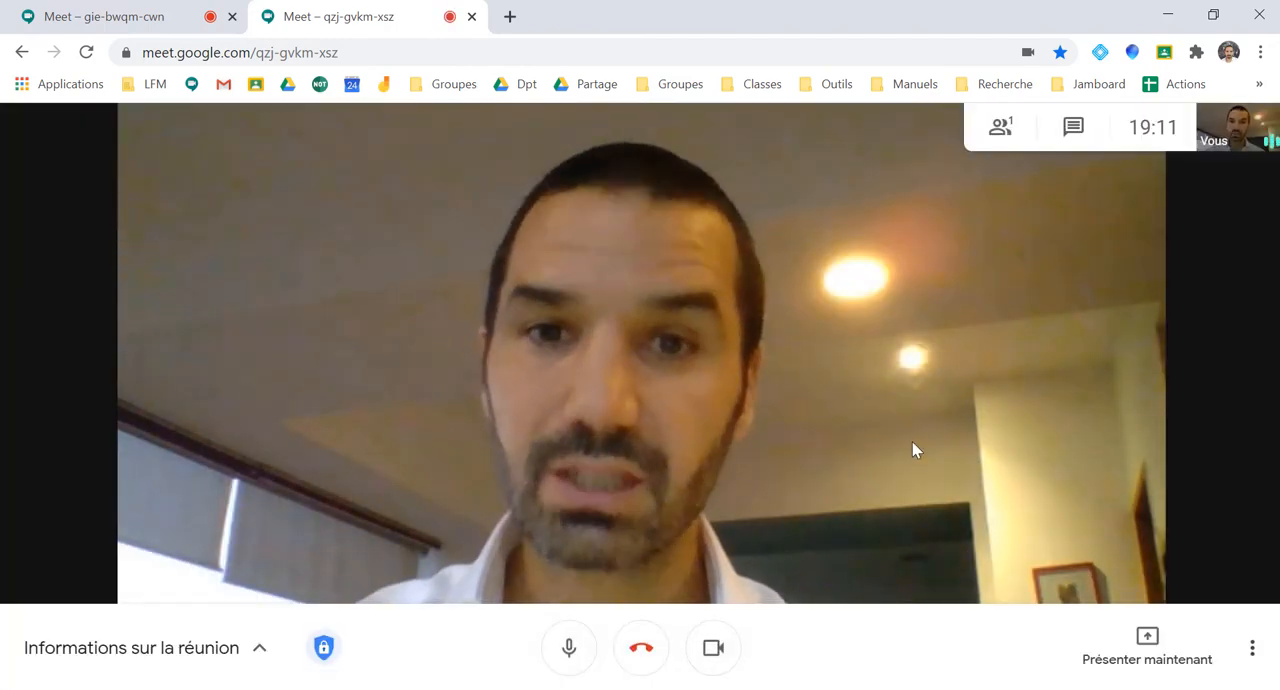
Switch from the G2 meeting to the G3 meeting using the "Groupes" bookmarks folder, and join it
click(666, 88)
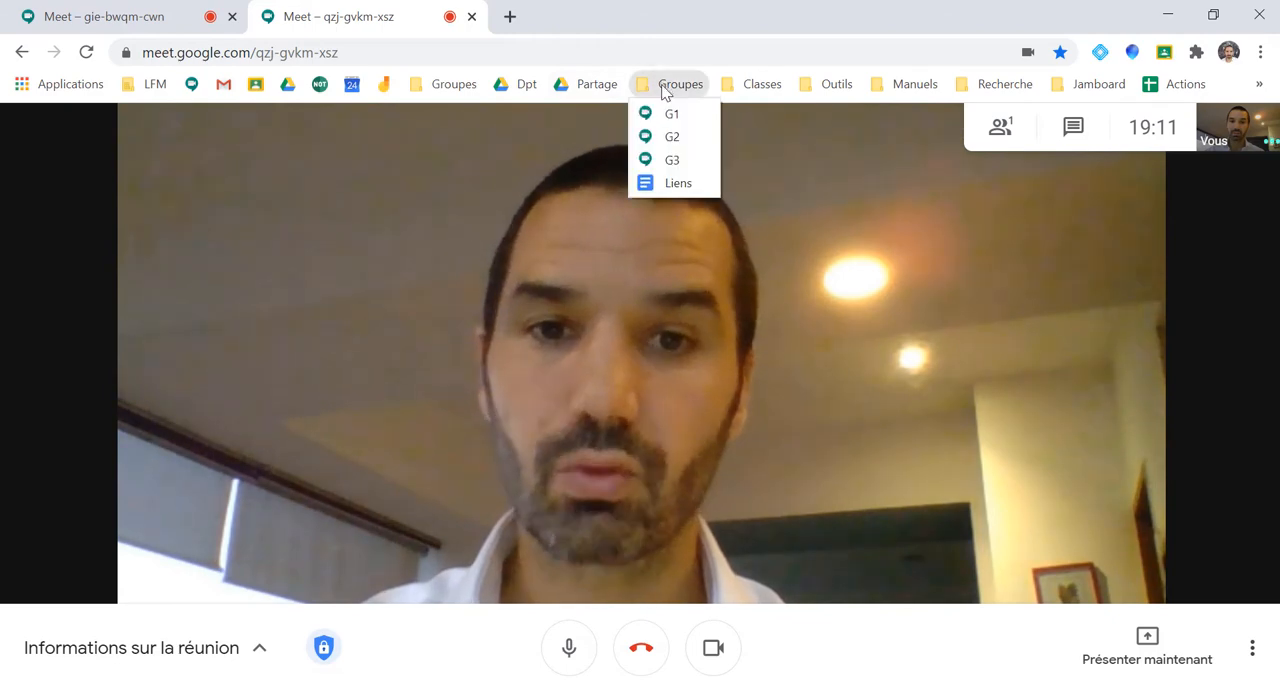
click(672, 159)
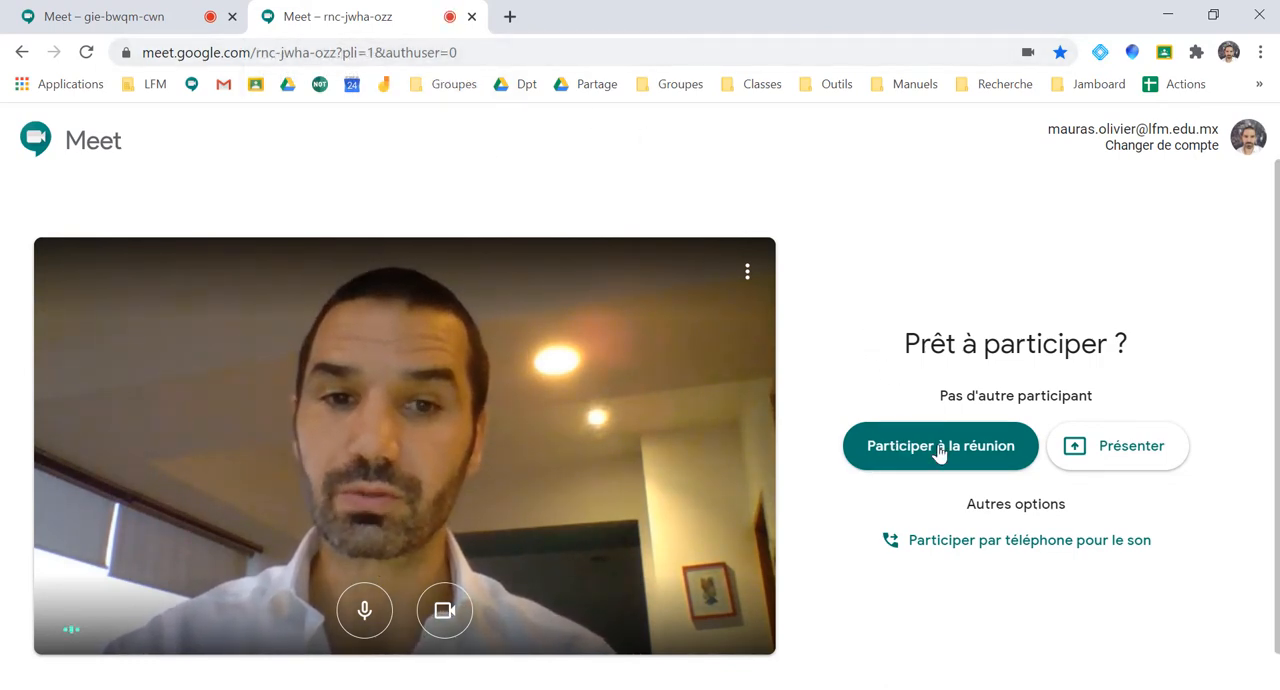
click(990, 455)
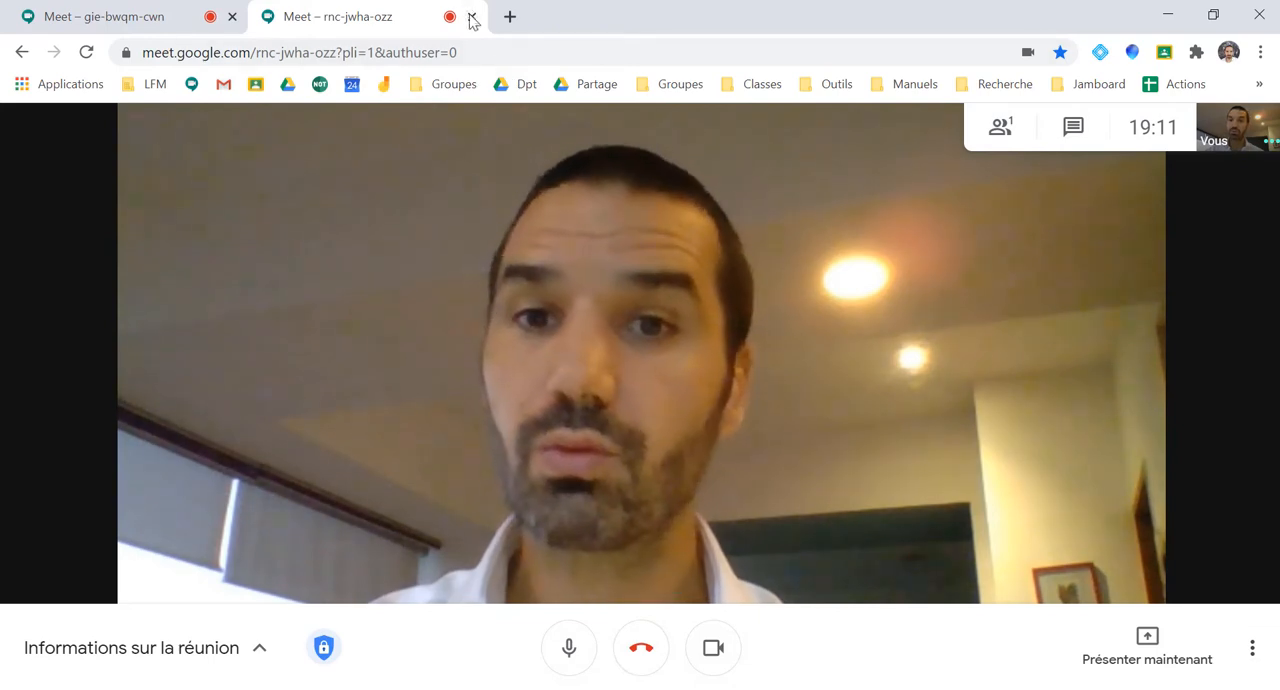
Leave the G3 meeting, close its tab, and turn the microphone back on in the class meeting
click(638, 640)
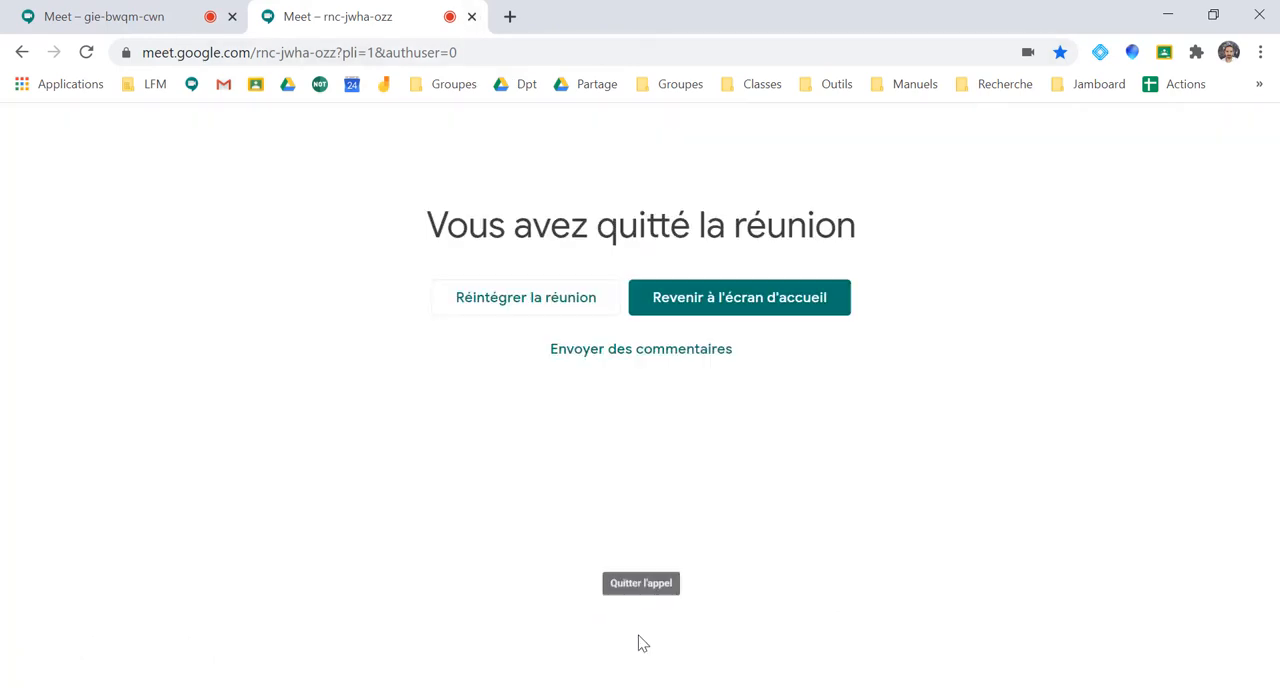
click(472, 17)
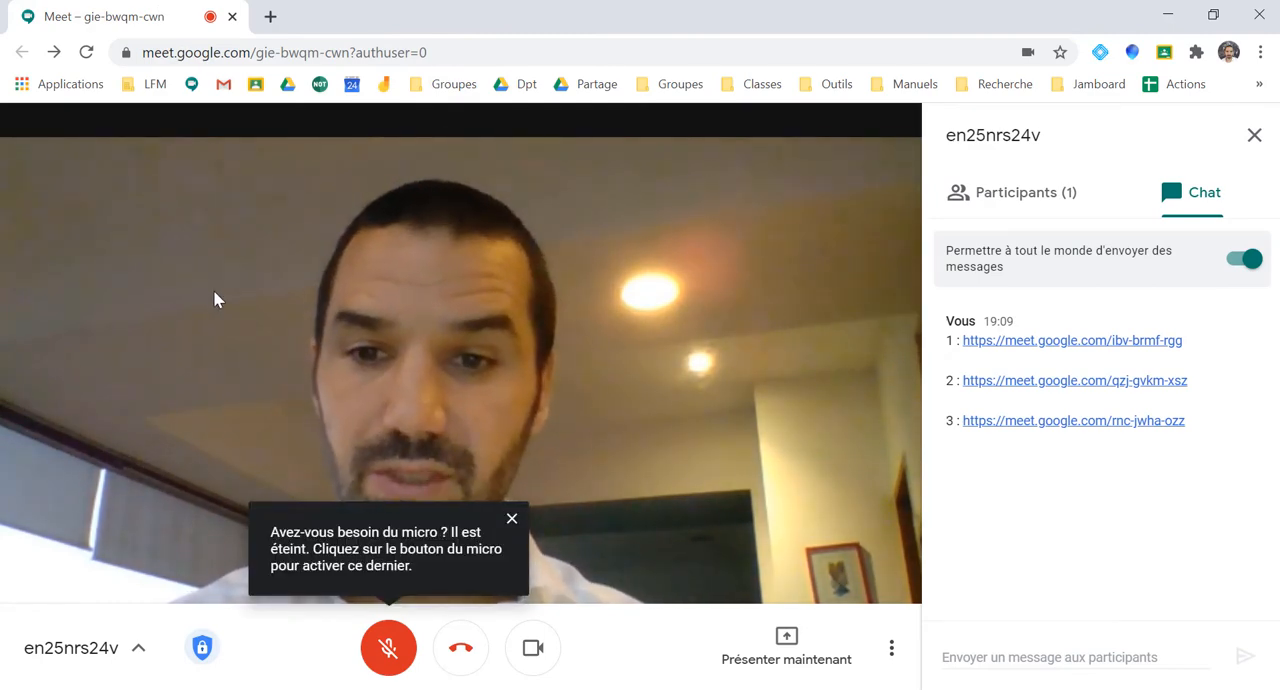
click(512, 519)
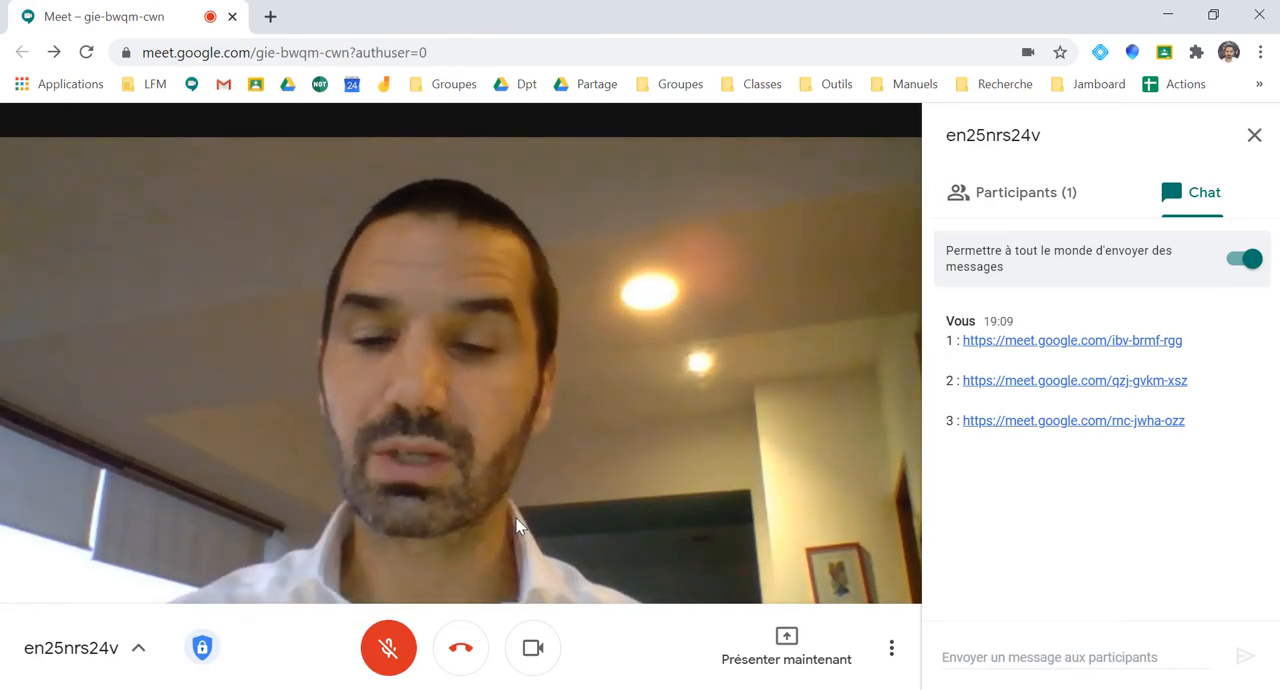
click(395, 647)
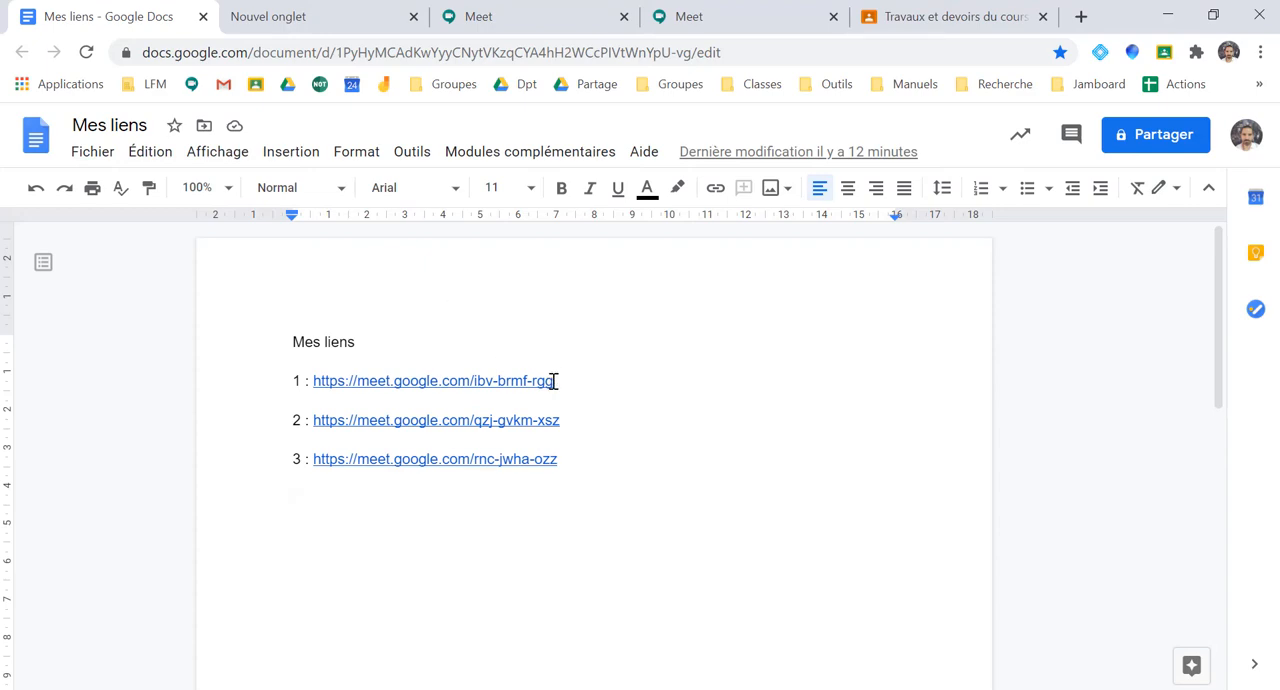
Copy the first meeting link from the "Mes liens" document and switch to the empty new tab
drag(556, 381, 315, 381)
key(ctrl+c)
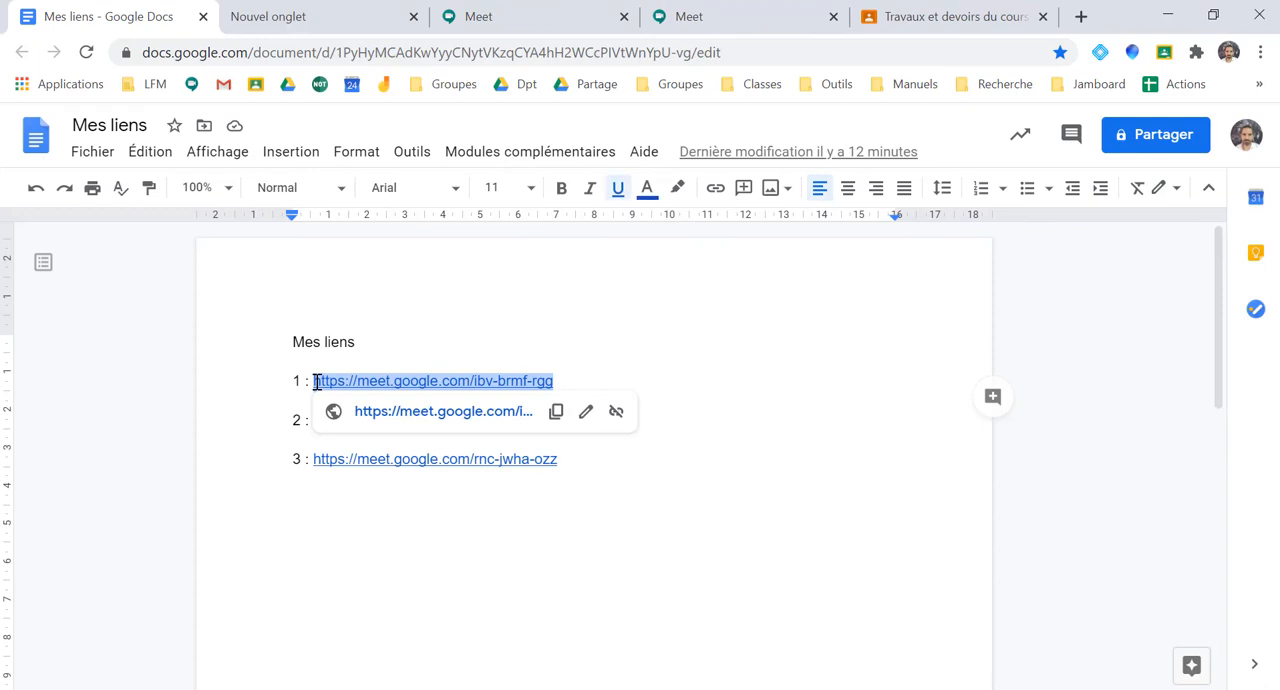
click(381, 346)
click(356, 20)
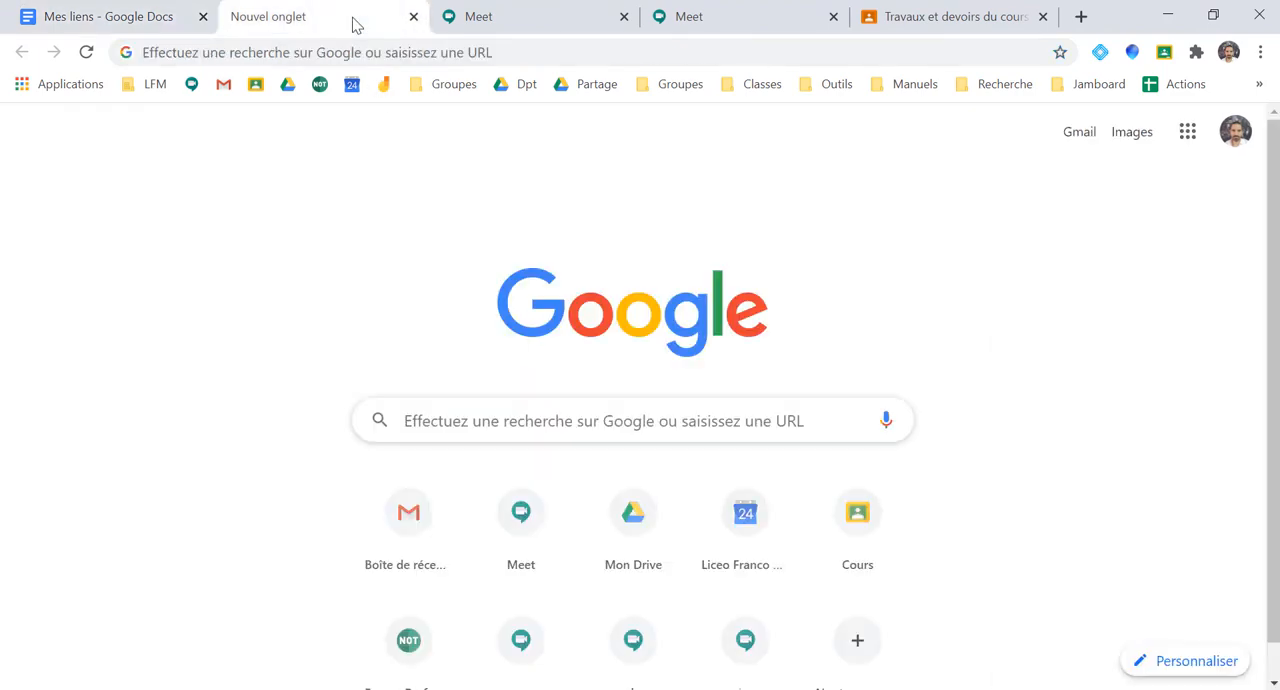
Open Google Agenda and start a detailed event on Wednesday 7 October 2020 from 5:00pm to 6:00pm
click(1187, 132)
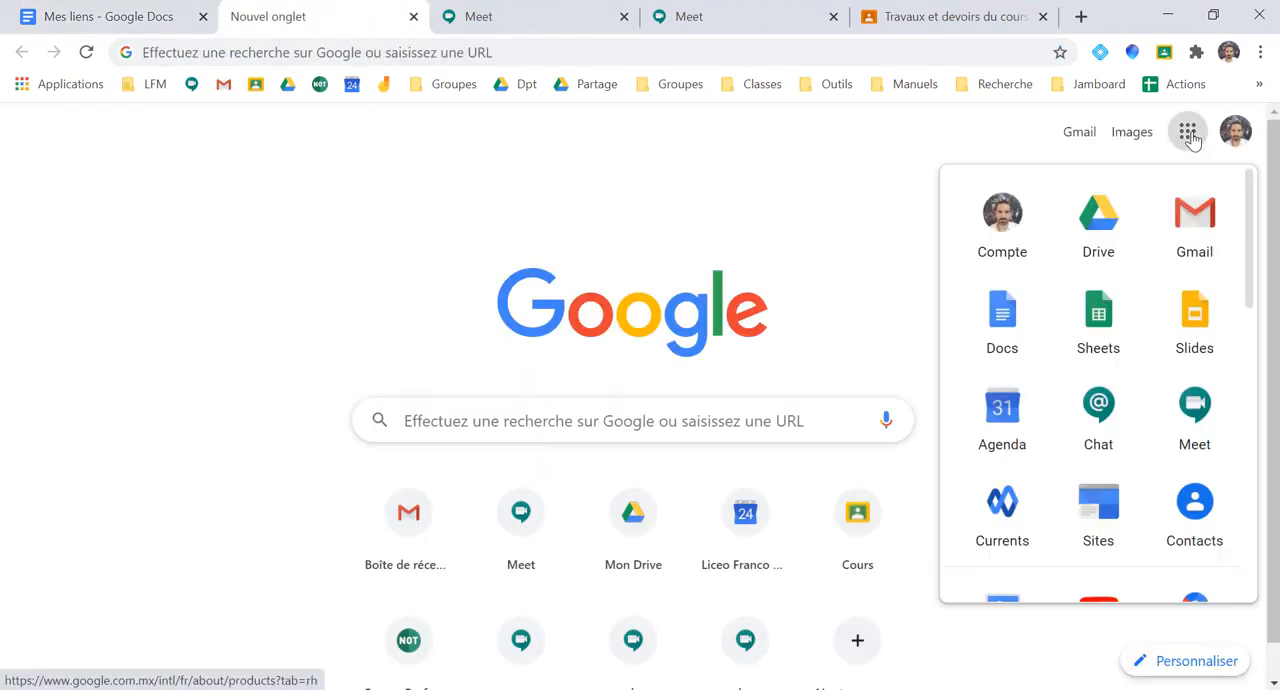
click(988, 417)
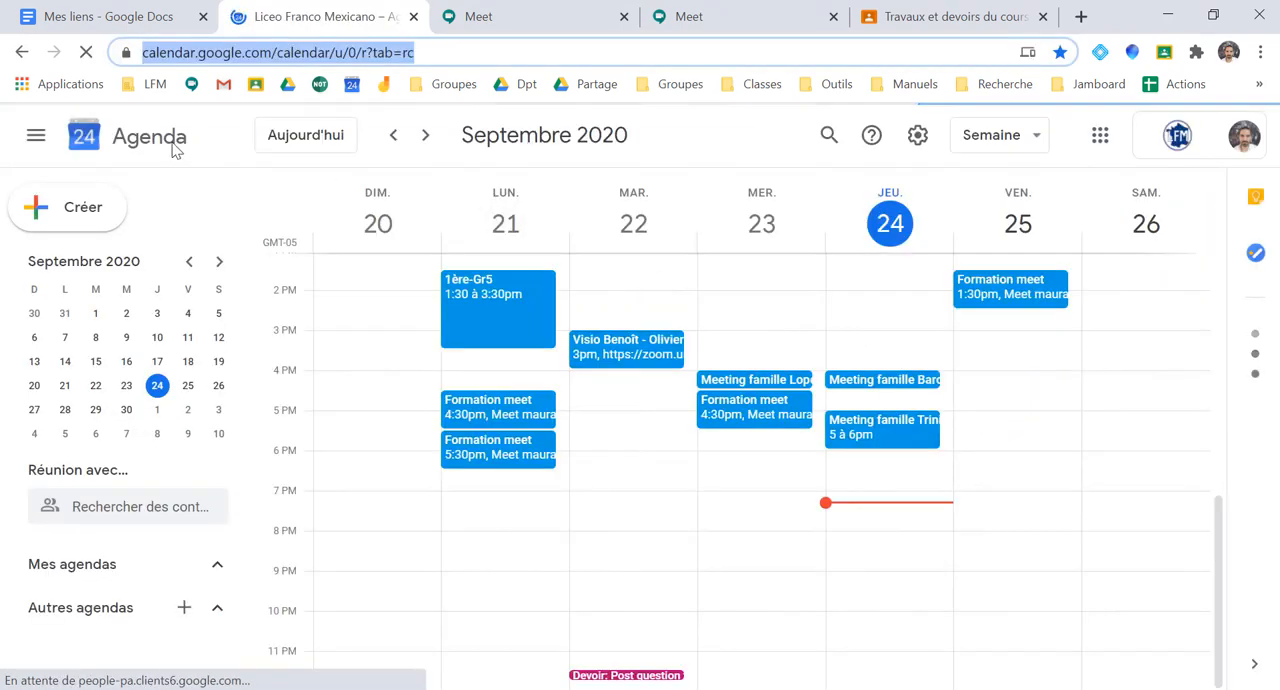
click(428, 136)
click(428, 136)
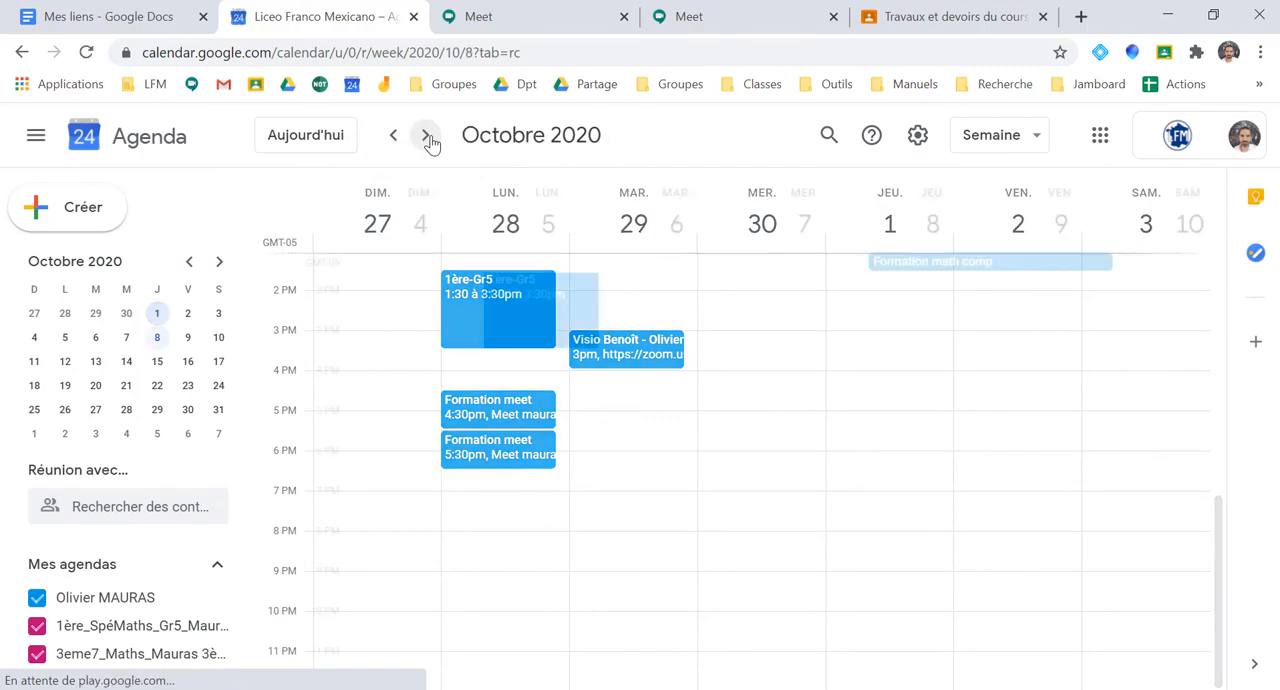
click(748, 424)
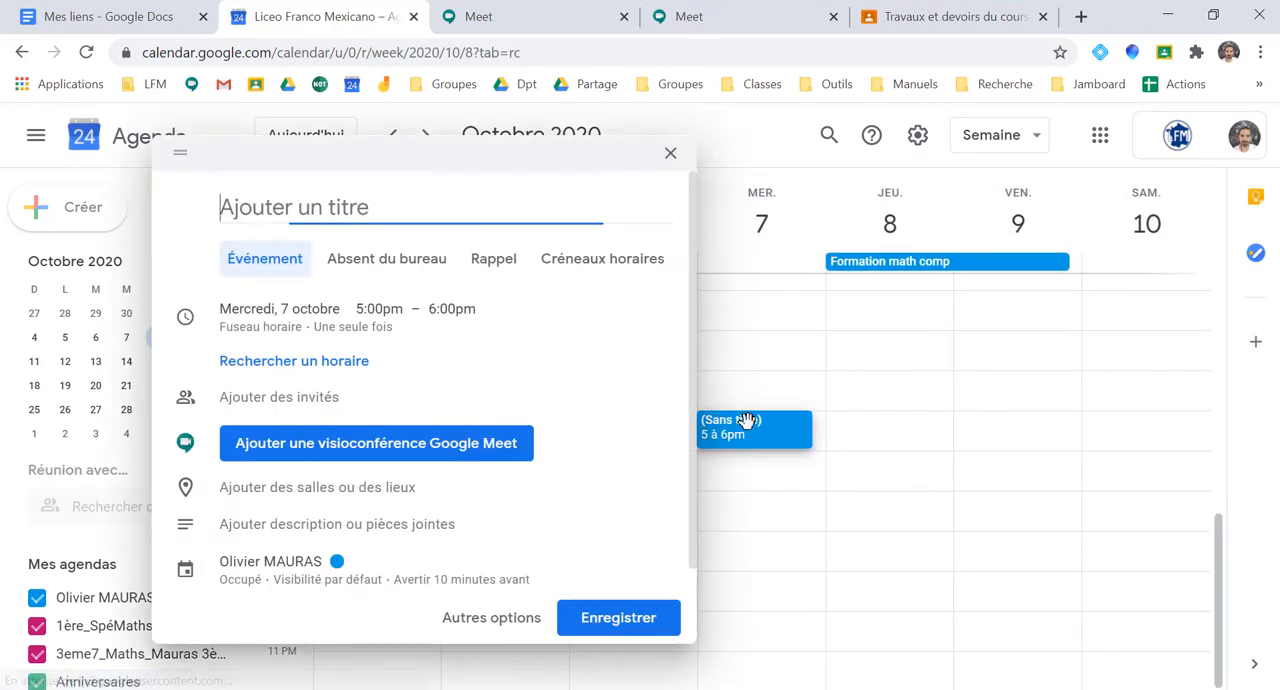
click(491, 614)
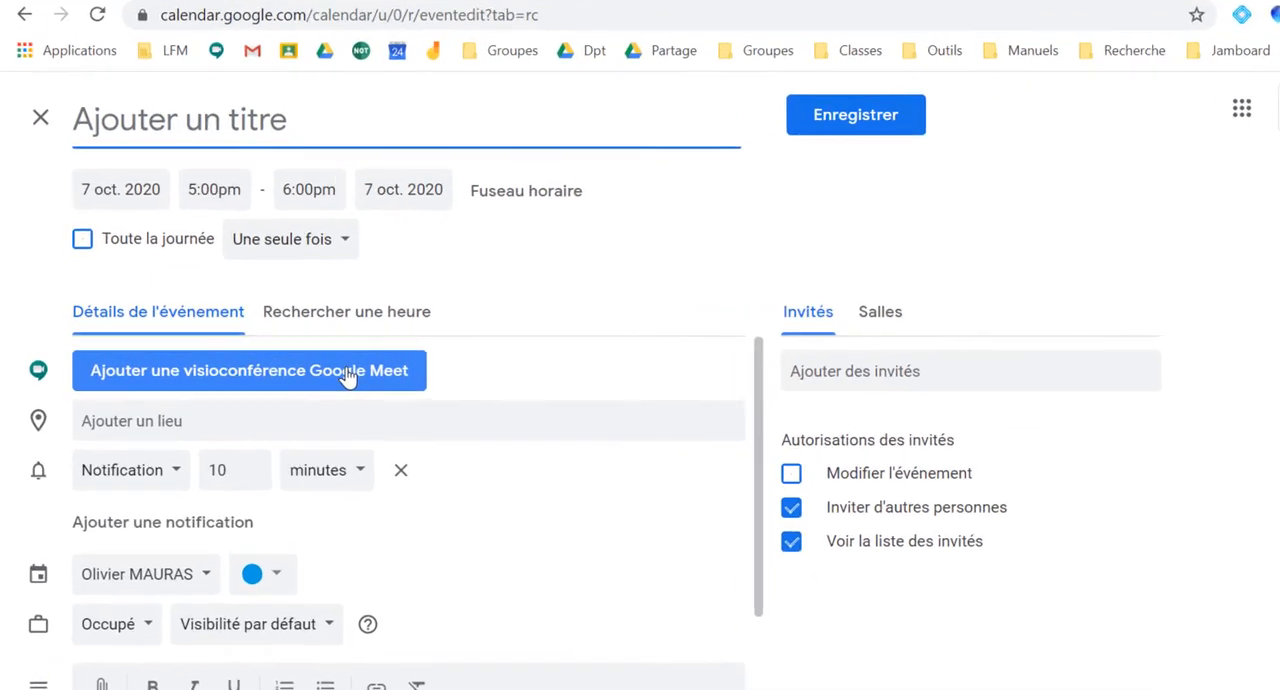
Add a Google Meet video conference to the event and set its meeting identifier to ibv-brmf-rgg
click(305, 378)
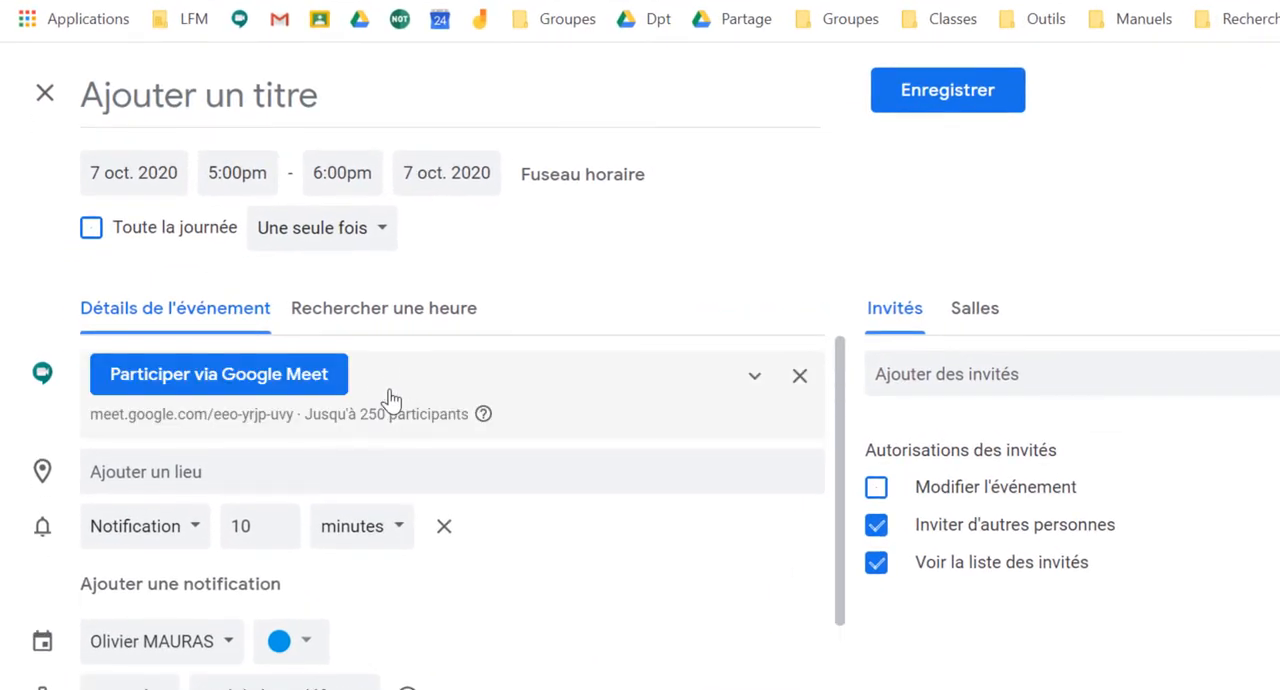
click(335, 425)
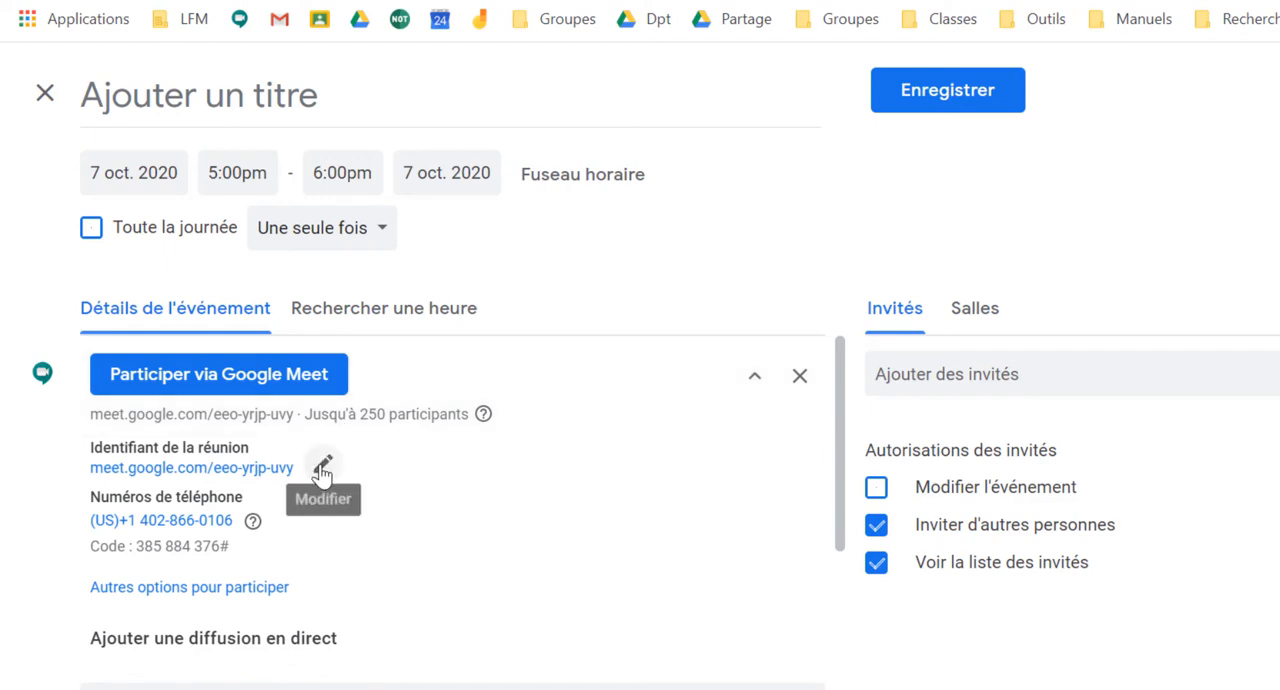
click(321, 468)
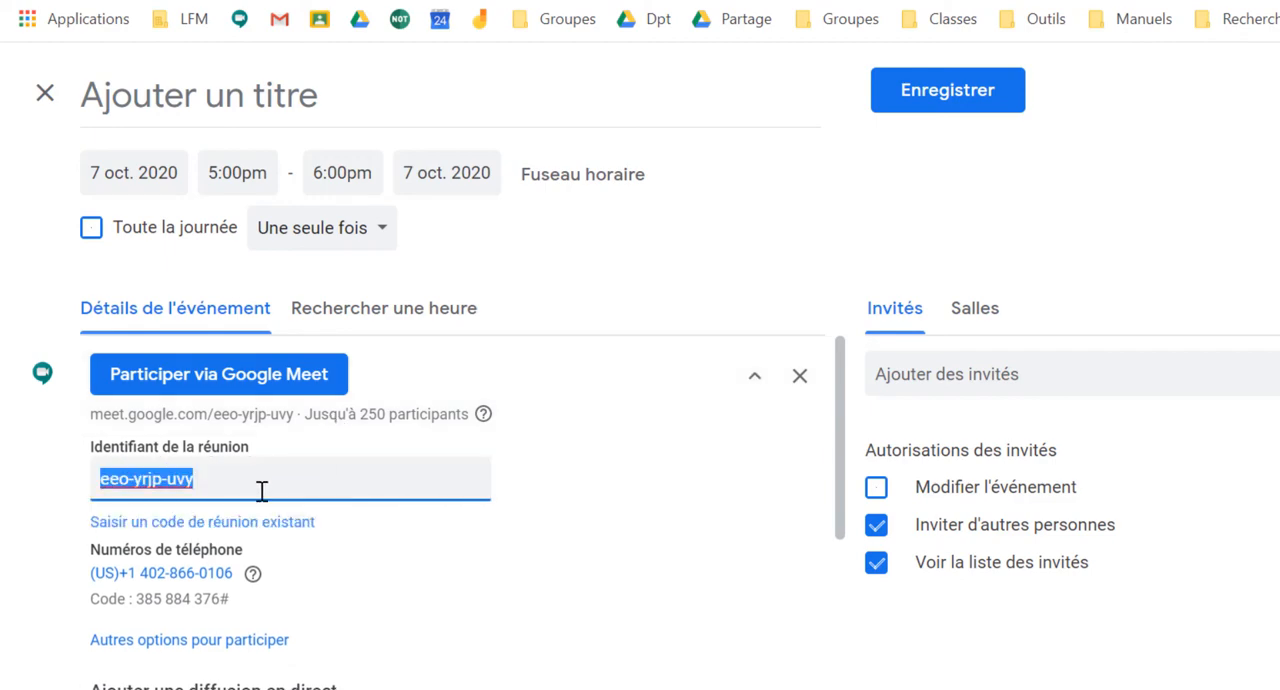
key(ctrl+v)
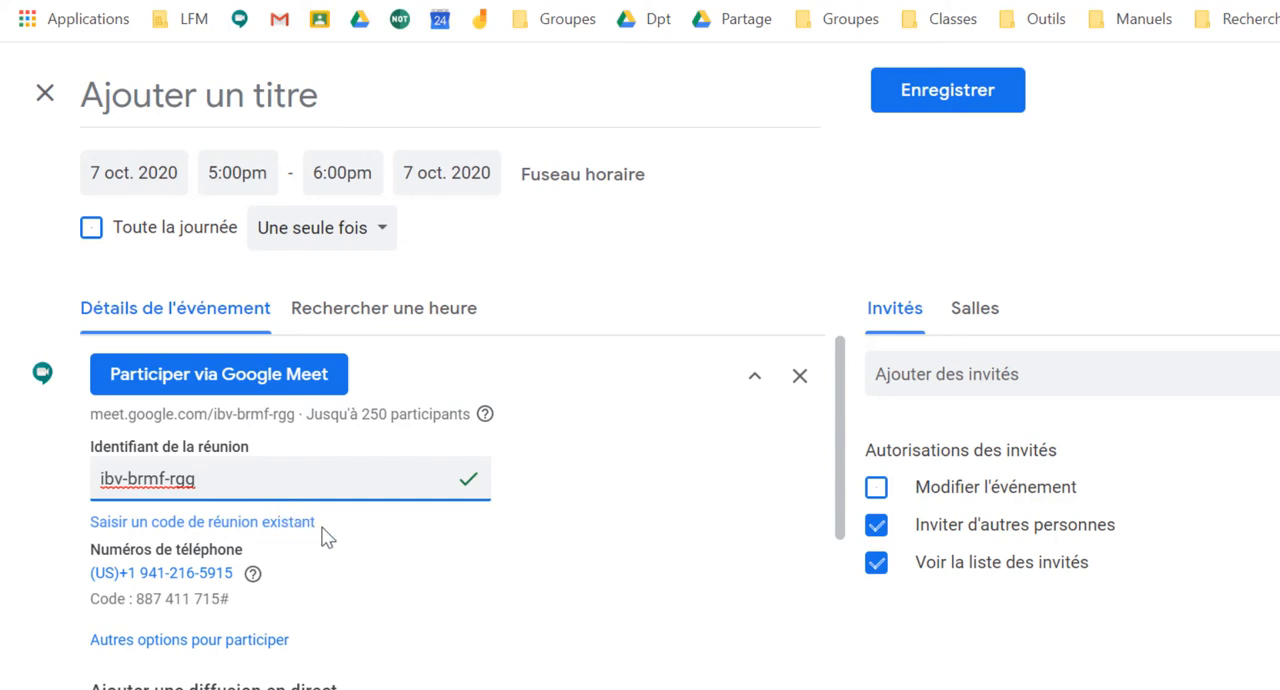
Title the Wednesday event G1 and open its recurrence choices
click(377, 109)
text(G1)
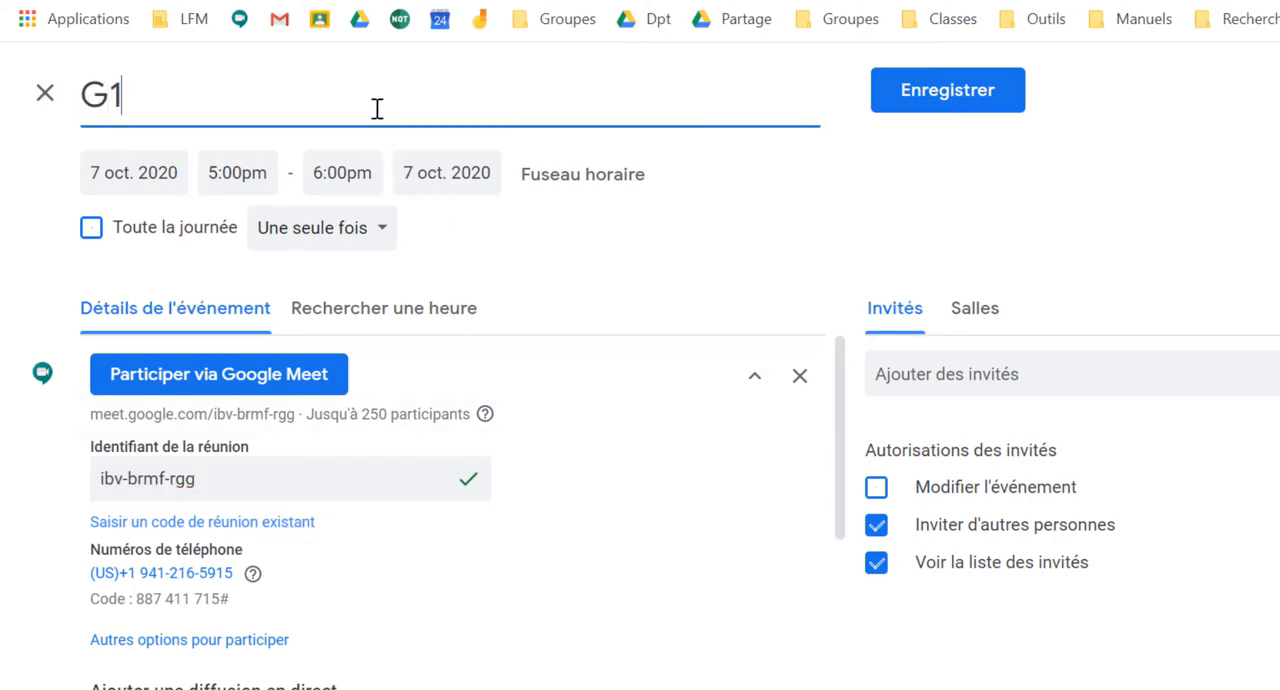
click(372, 236)
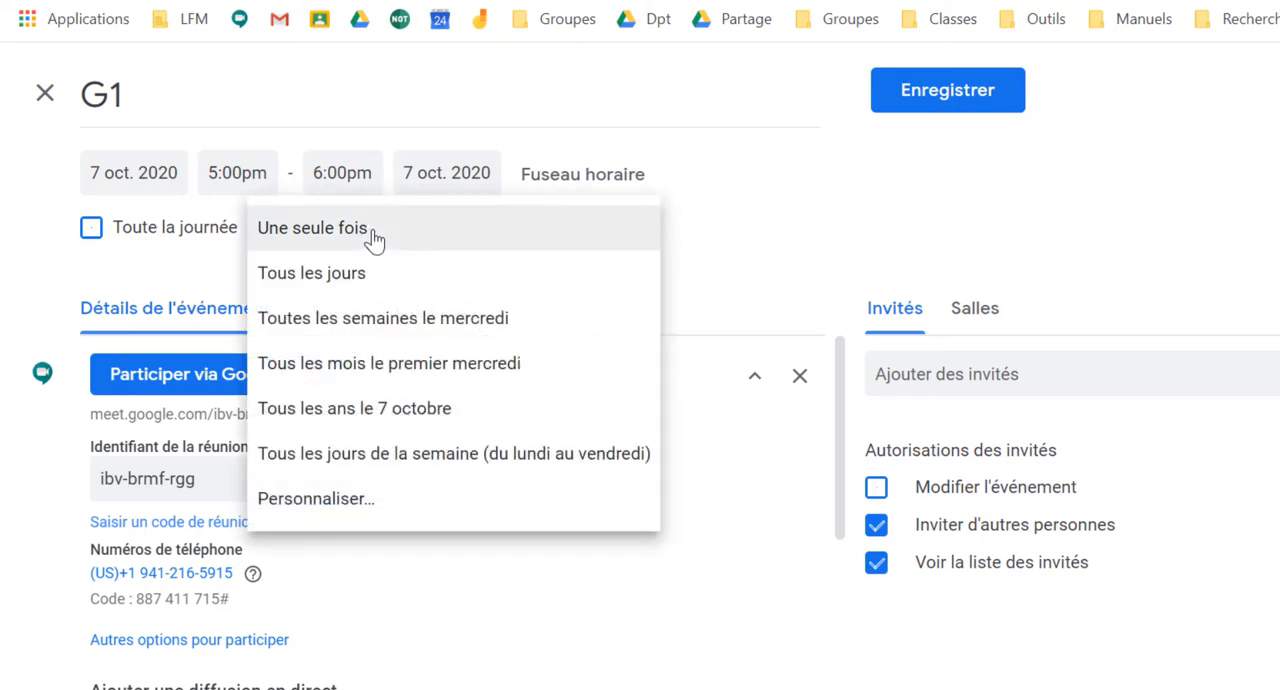
click(372, 383)
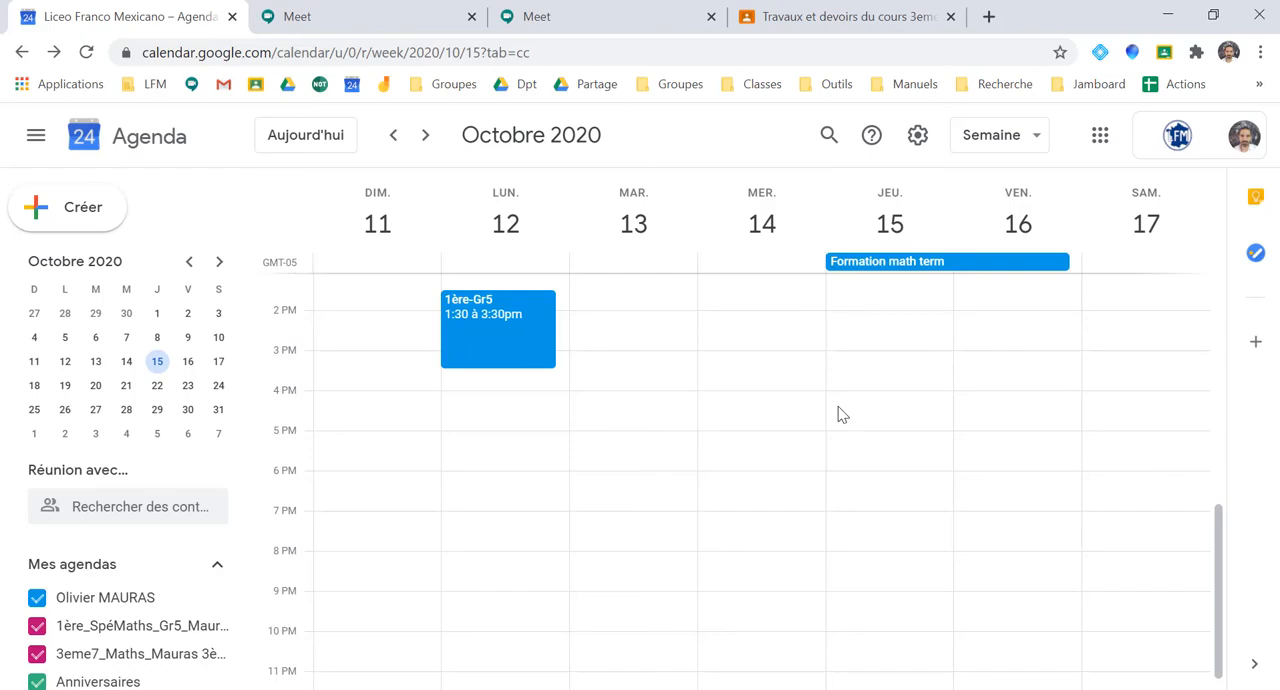
Start an event on Thursday 15 October from 4:00pm to 5:00pm, add a Google Meet video conference and expand its details
click(838, 414)
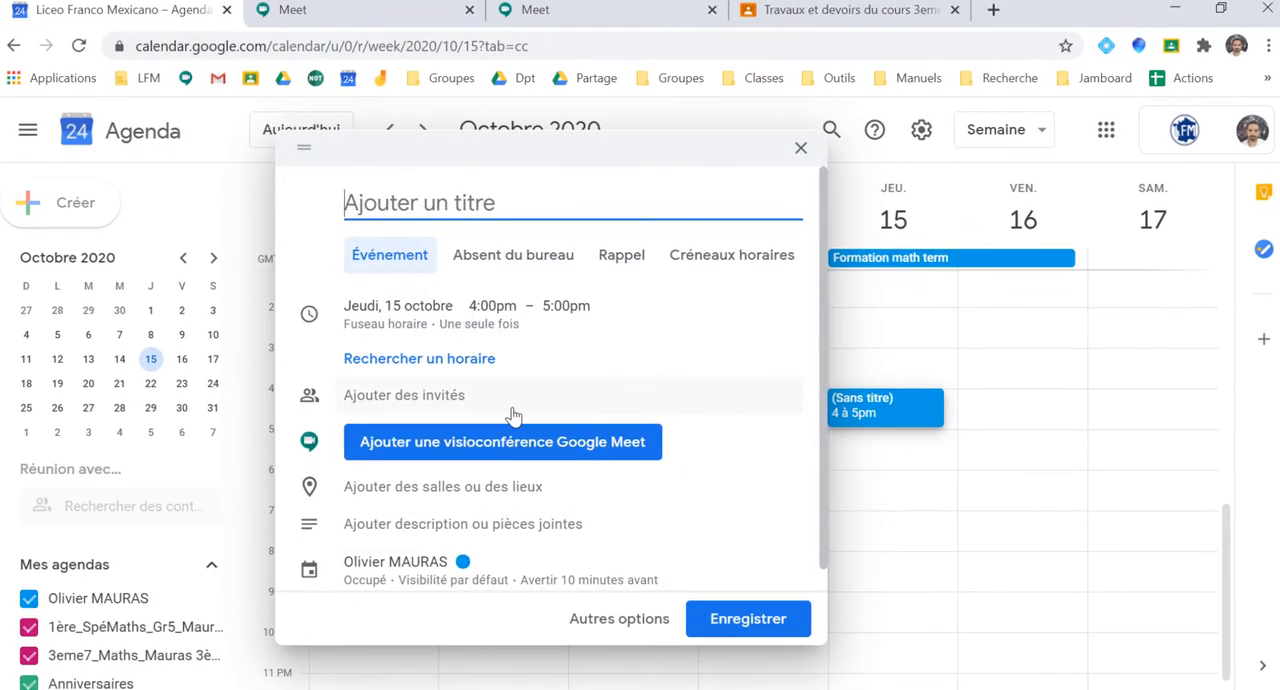
click(513, 439)
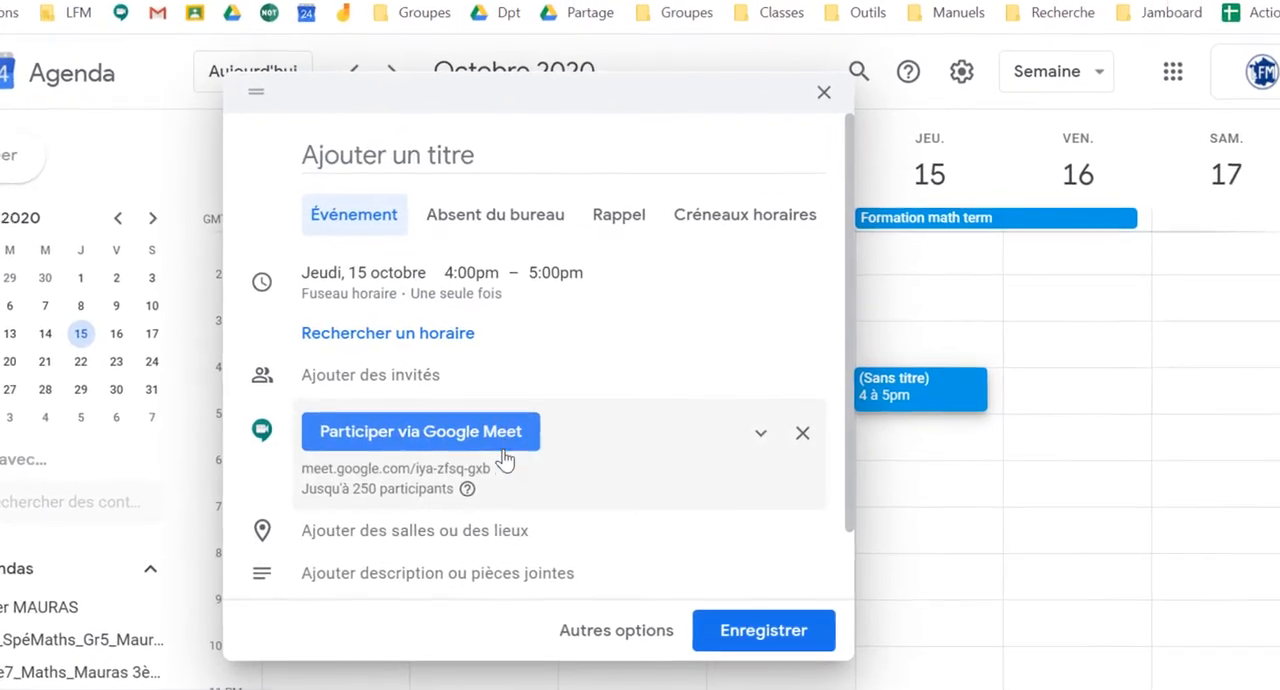
click(501, 484)
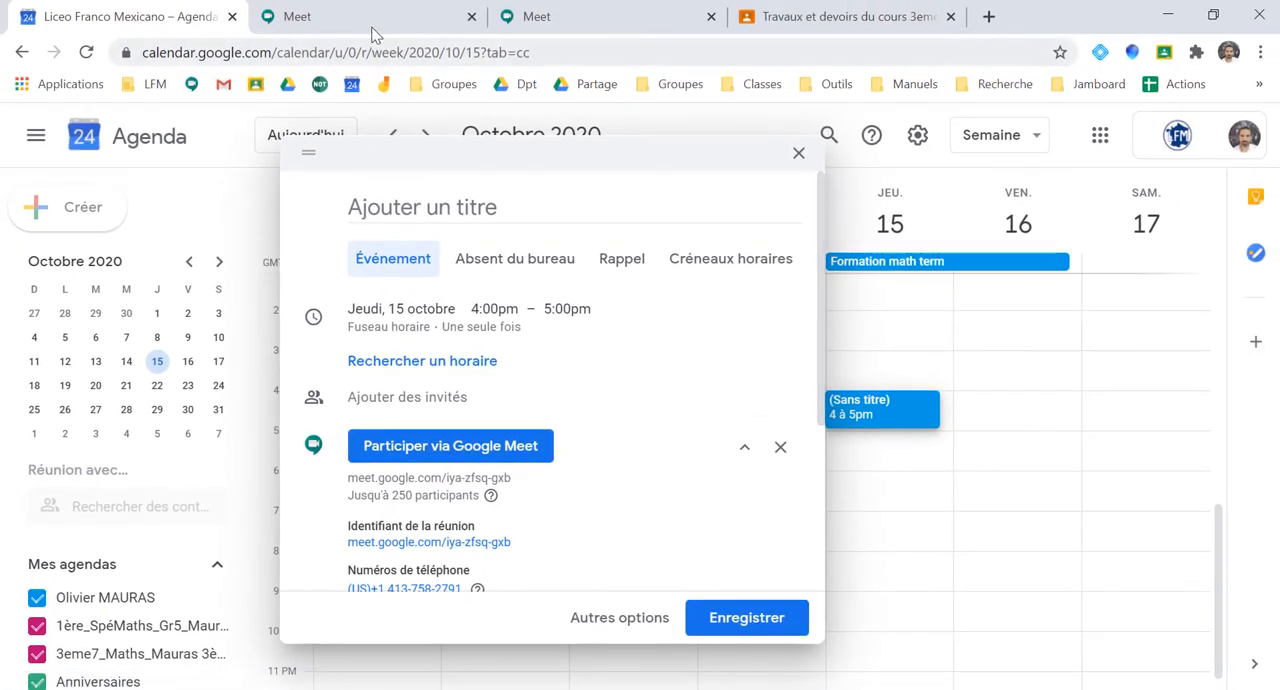
Start a new meeting directly in Google Meet without an alias and highlight its link on the joining page
click(371, 30)
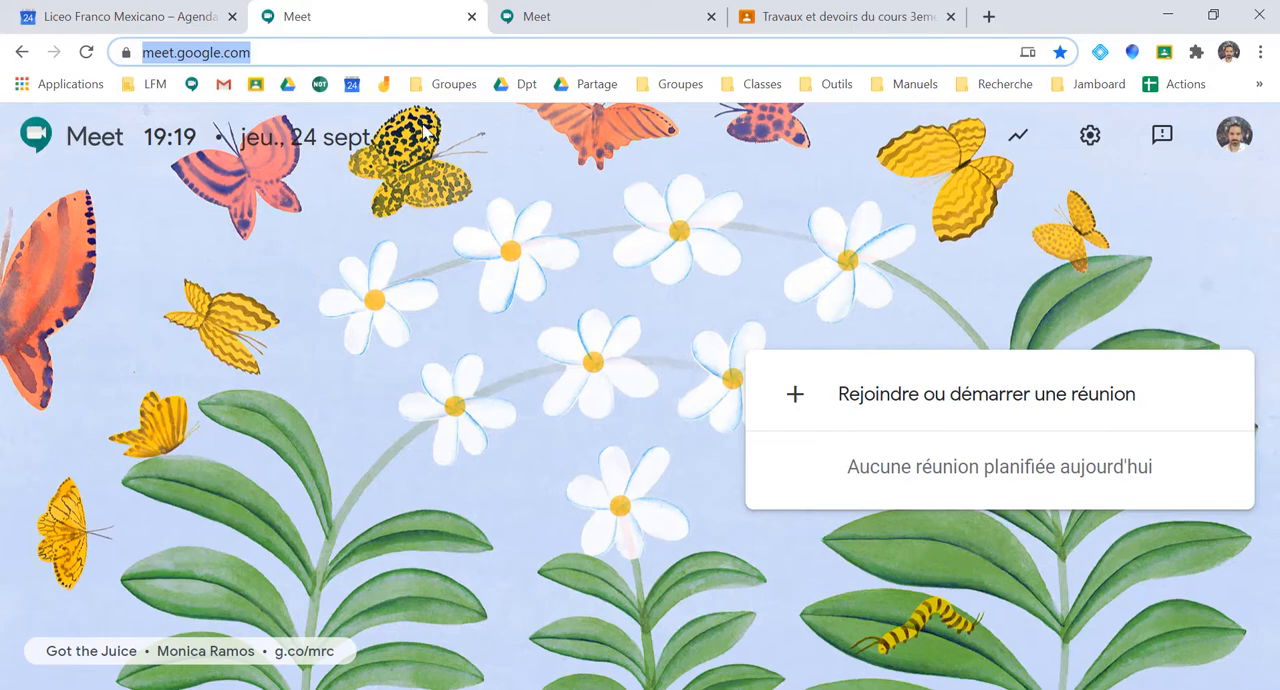
click(916, 401)
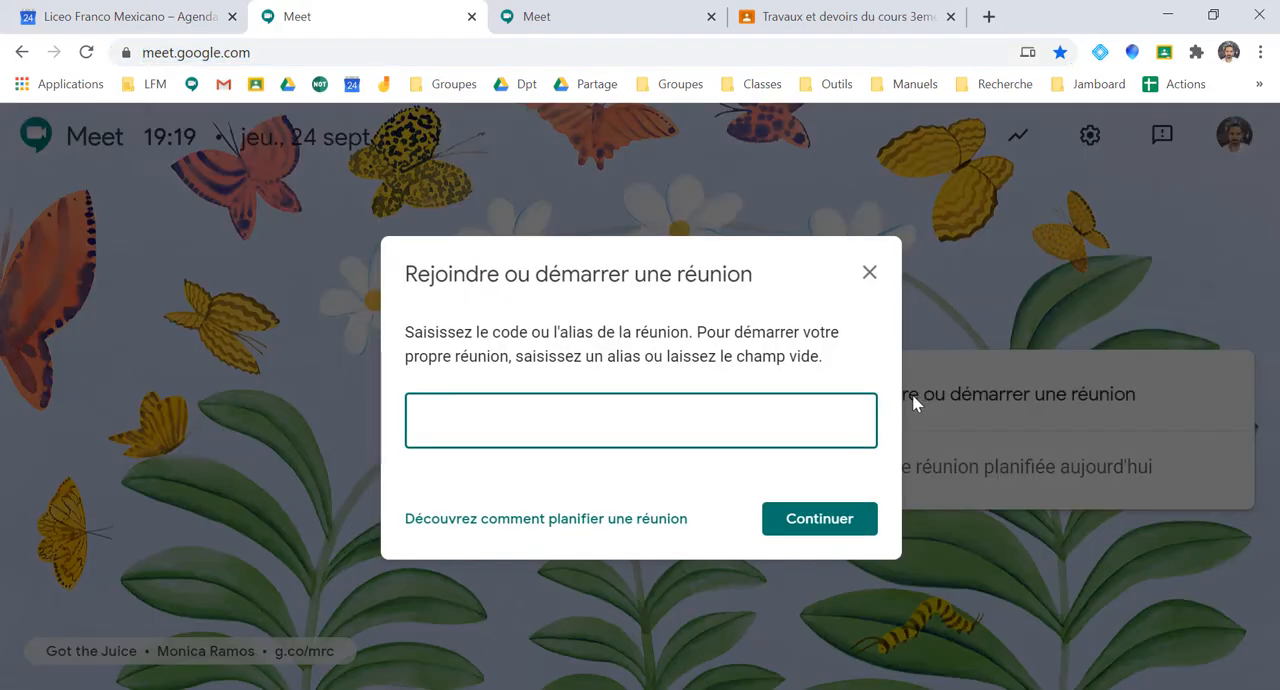
click(818, 520)
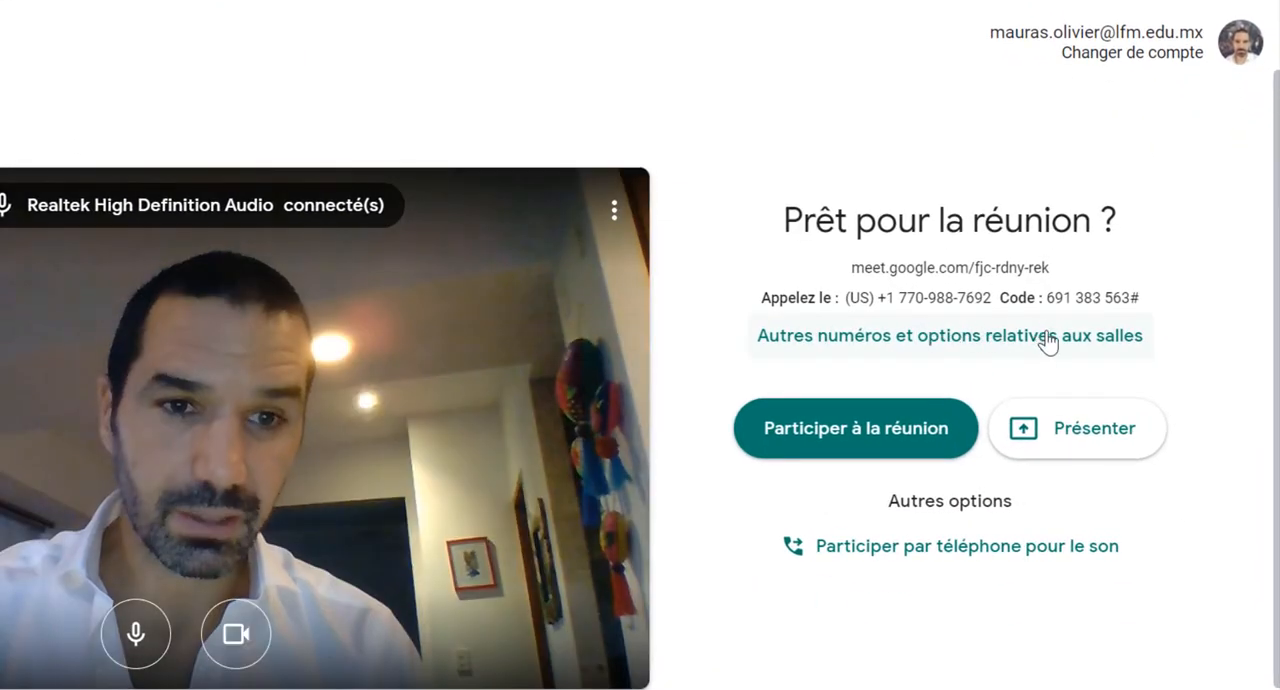
drag(1049, 267, 849, 263)
click(797, 258)
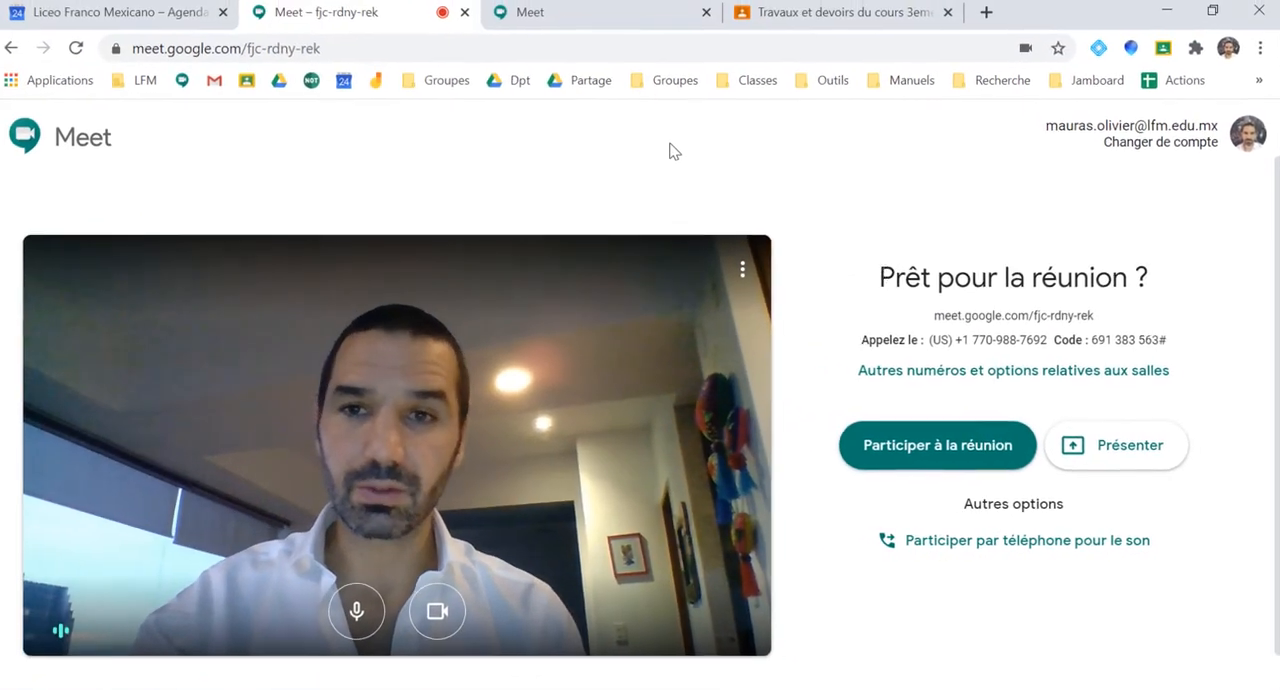
Start another meeting in the second Meet tab, using the teacher's surname as its alias
click(636, 18)
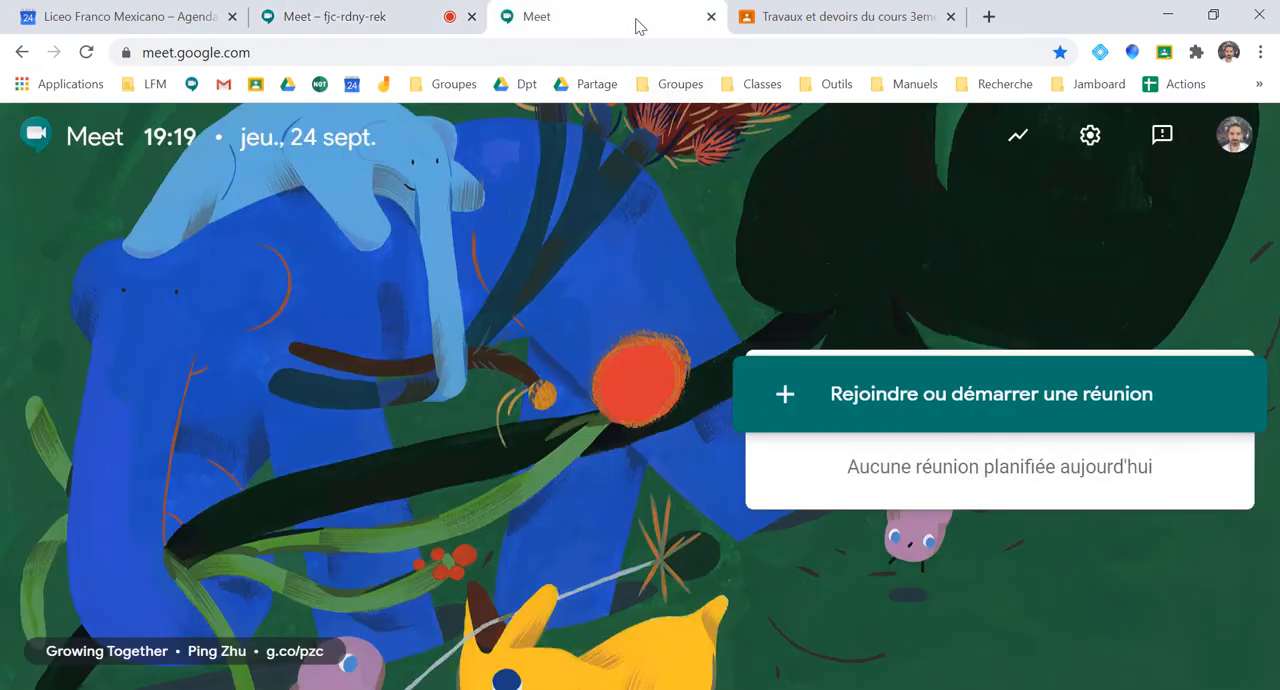
click(914, 396)
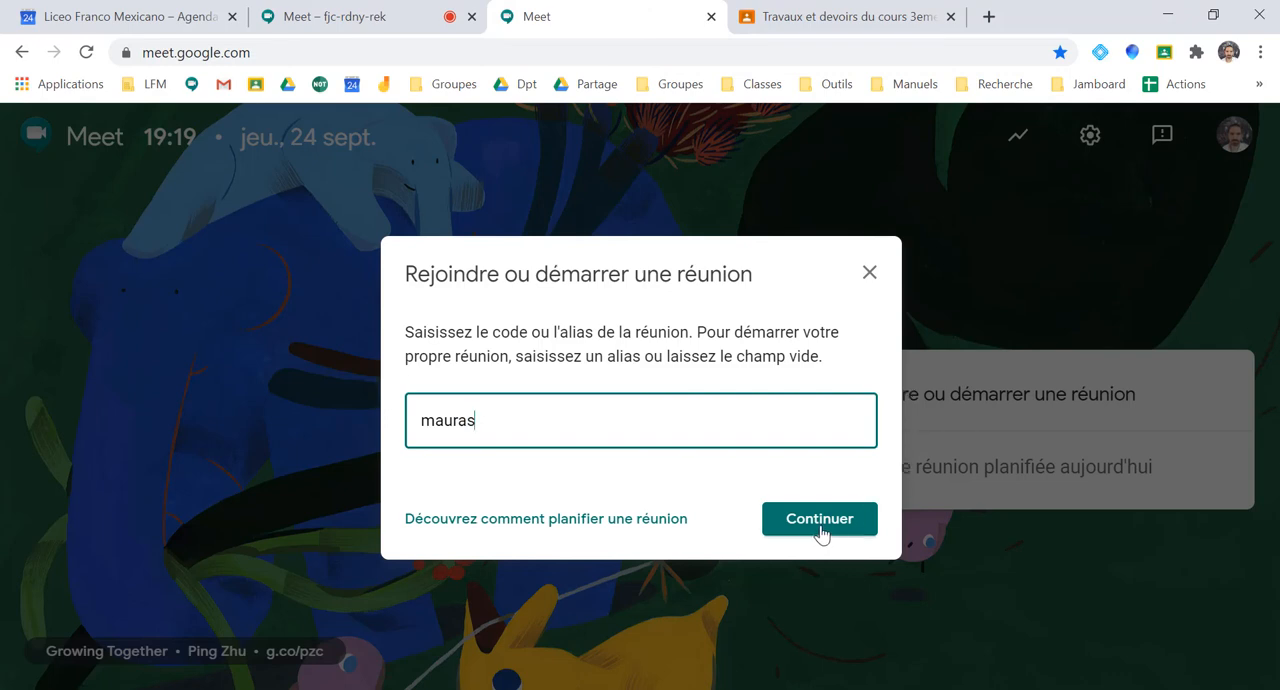
click(819, 519)
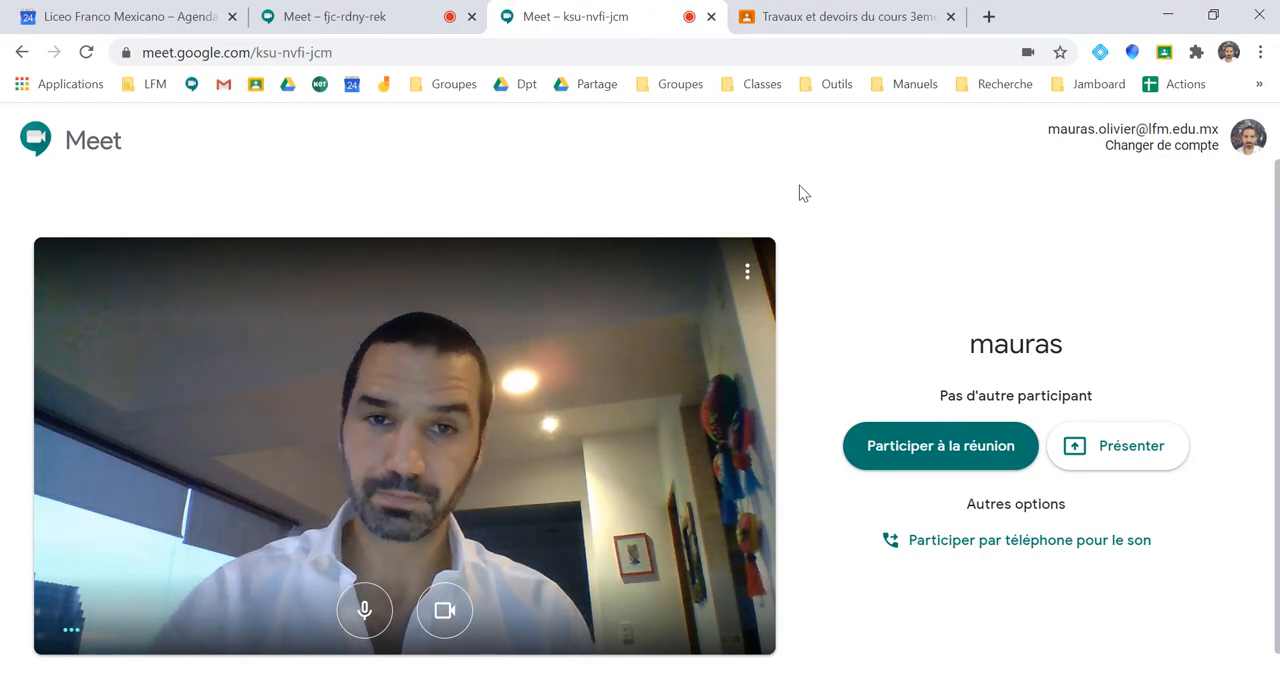
Switch to the Classroom course, show its Flux page, copy the course's Meet link and open that meeting
click(790, 17)
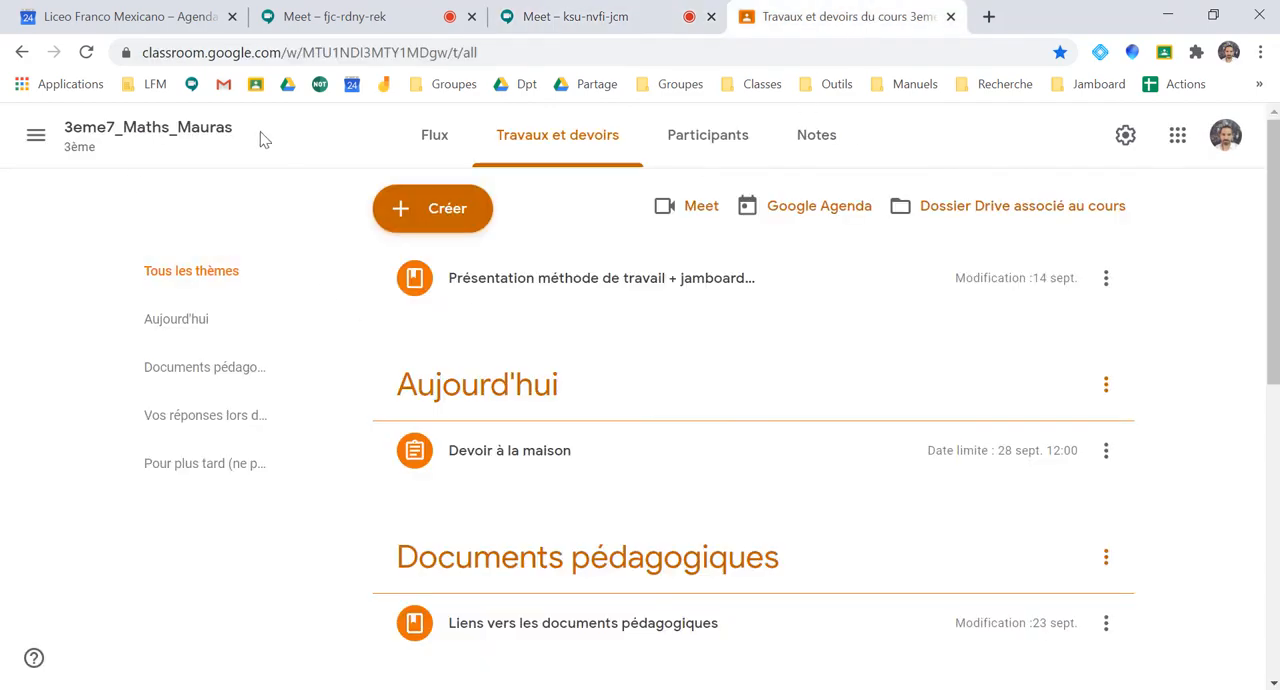
click(430, 135)
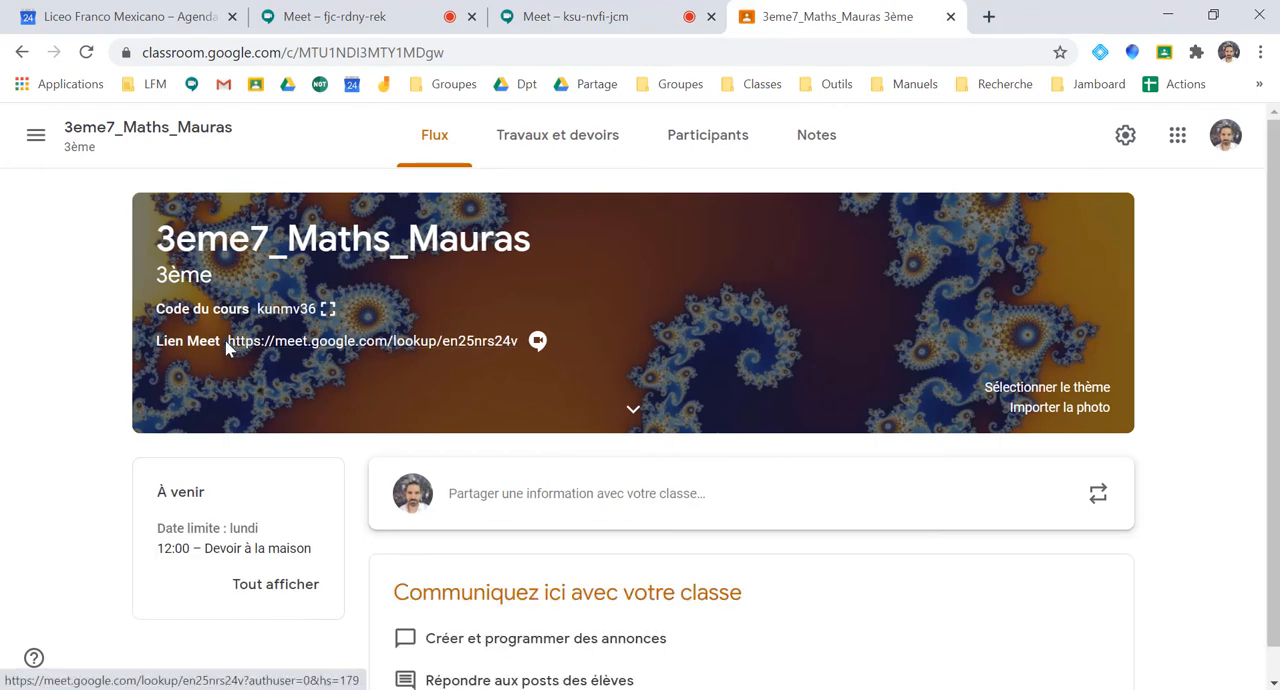
mouse_move(226, 349)
mouse_down()
mouse_move(378, 347)
mouse_move(229, 347)
mouse_up()
key(ctrl+c)
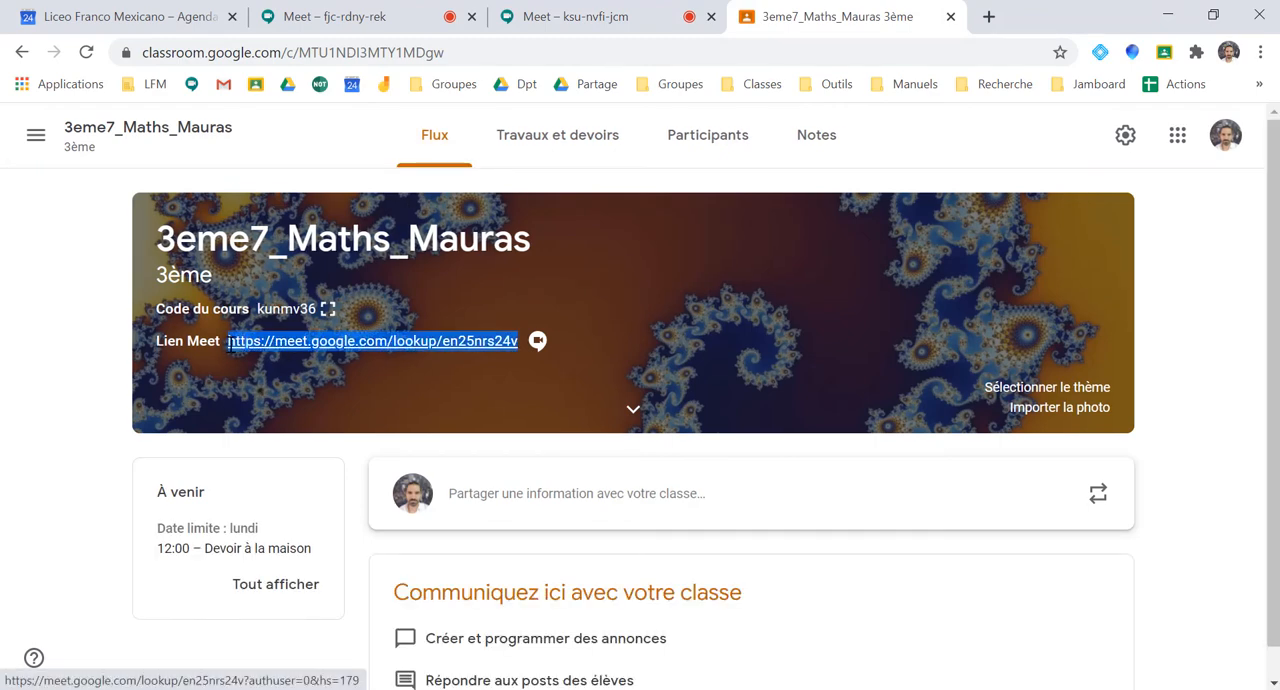
click(305, 350)
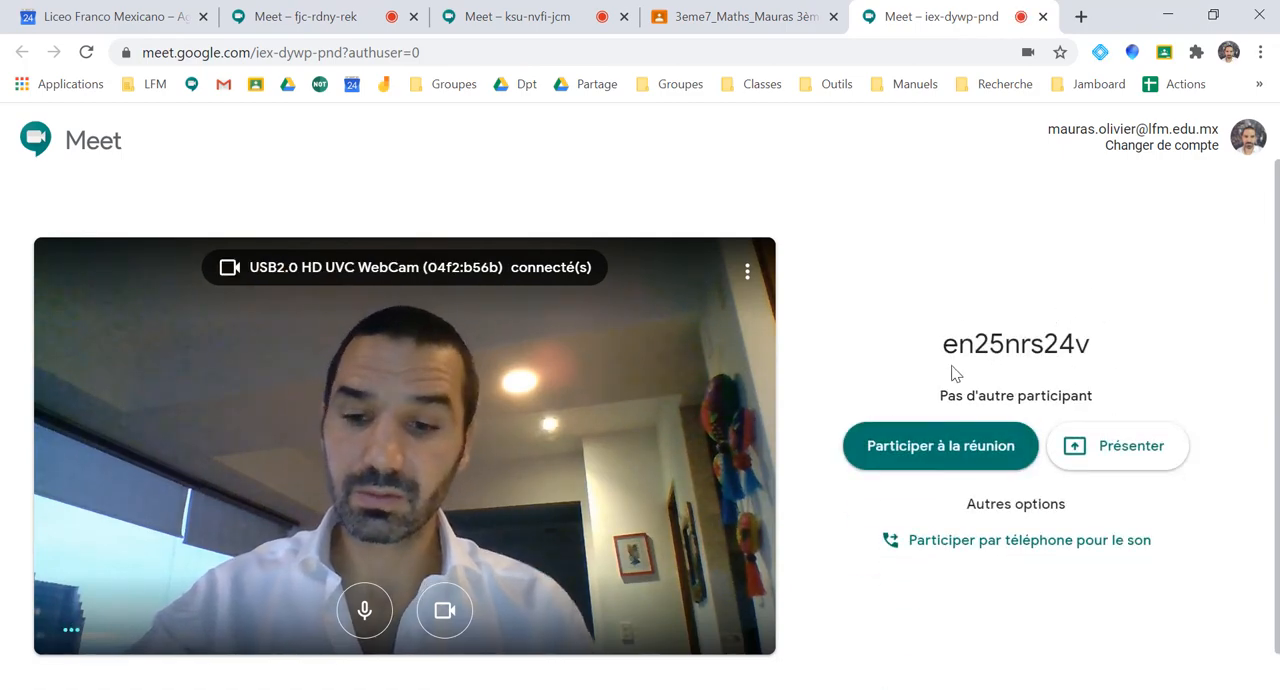
Switch to the empty Bloc-notes document, paste the course's Meet link and enlarge the text
key(alt+Tab)
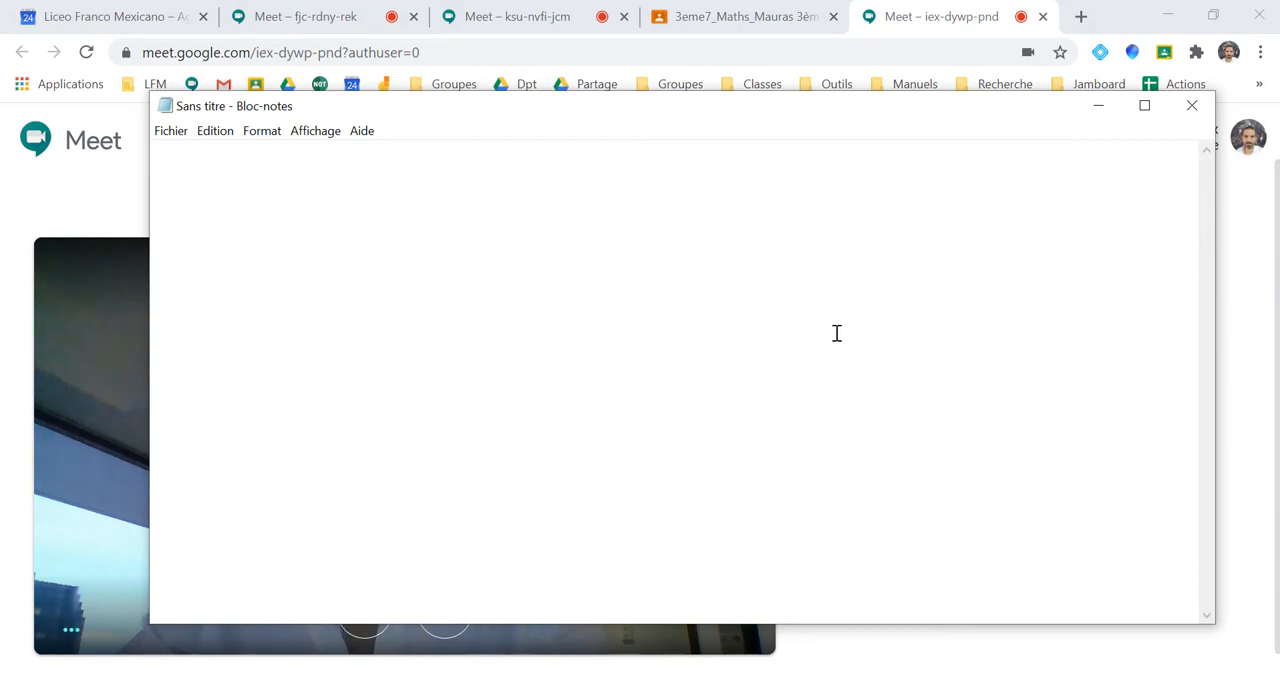
key(ctrl+v)
scroll(744, 304, up, 2)
scroll(744, 304, up, 5)
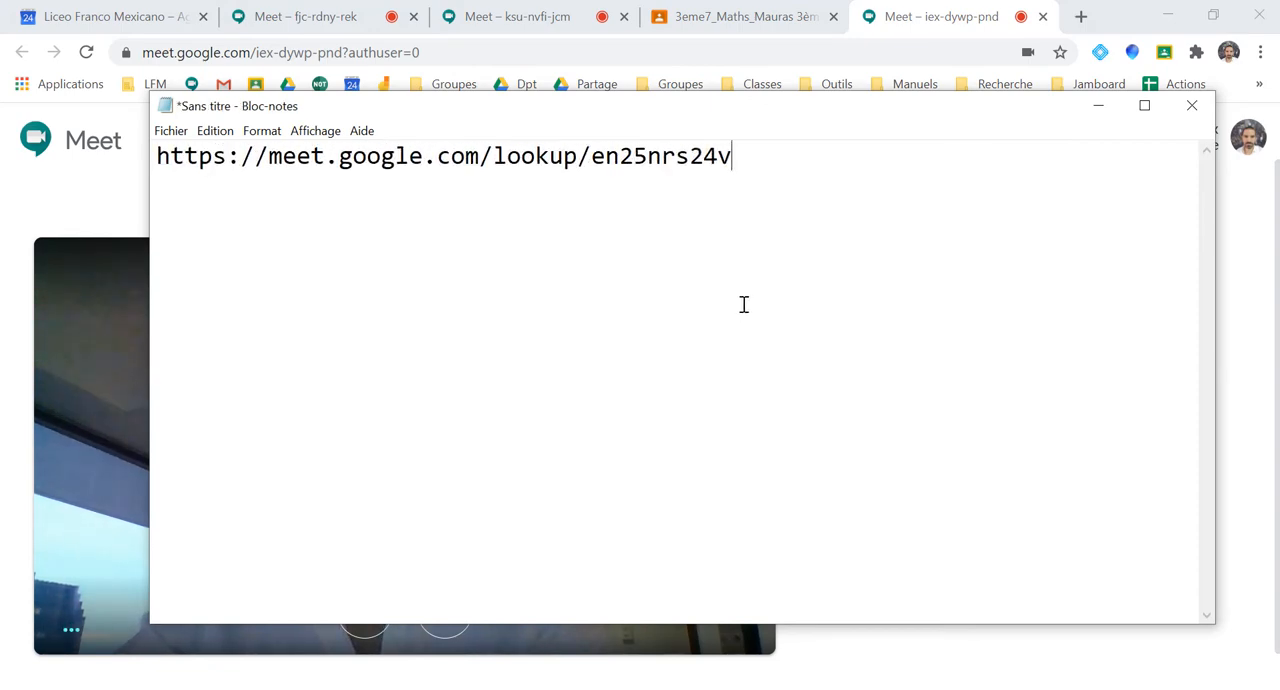
drag(658, 160, 561, 164)
click(561, 228)
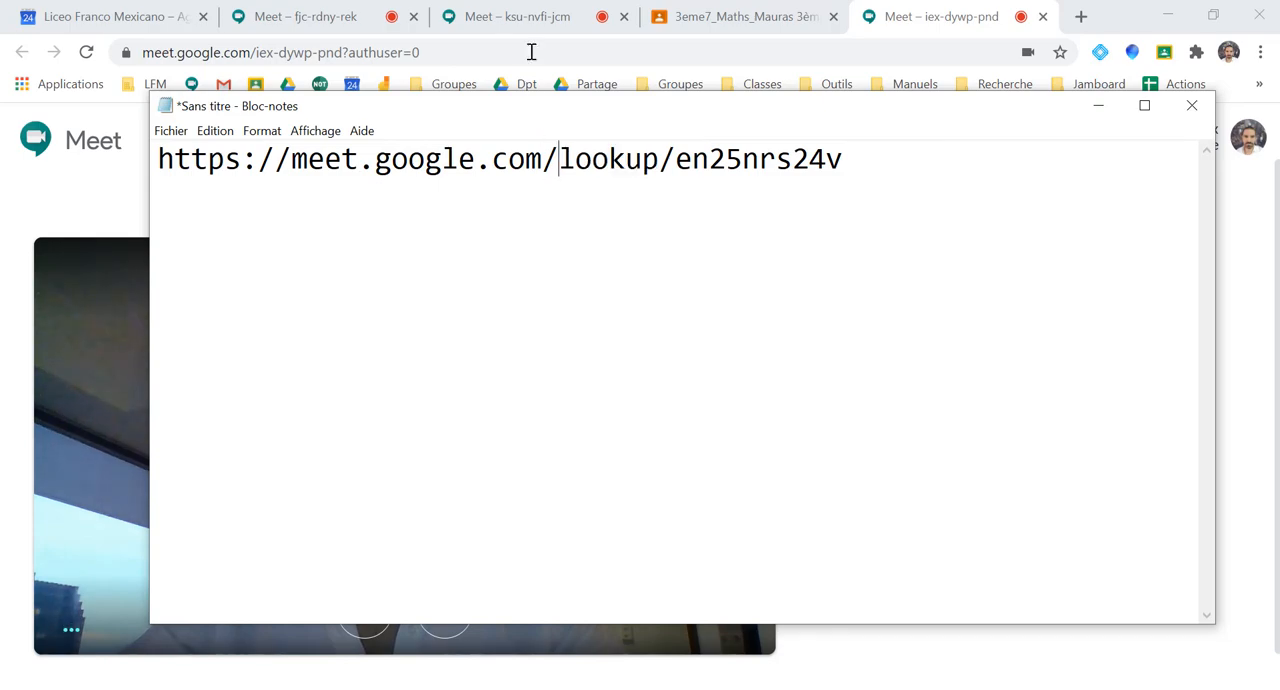
Copy the address of the fjc-rdny-rek meeting and paste it into Bloc-notes below the course link, after a blank line
click(343, 15)
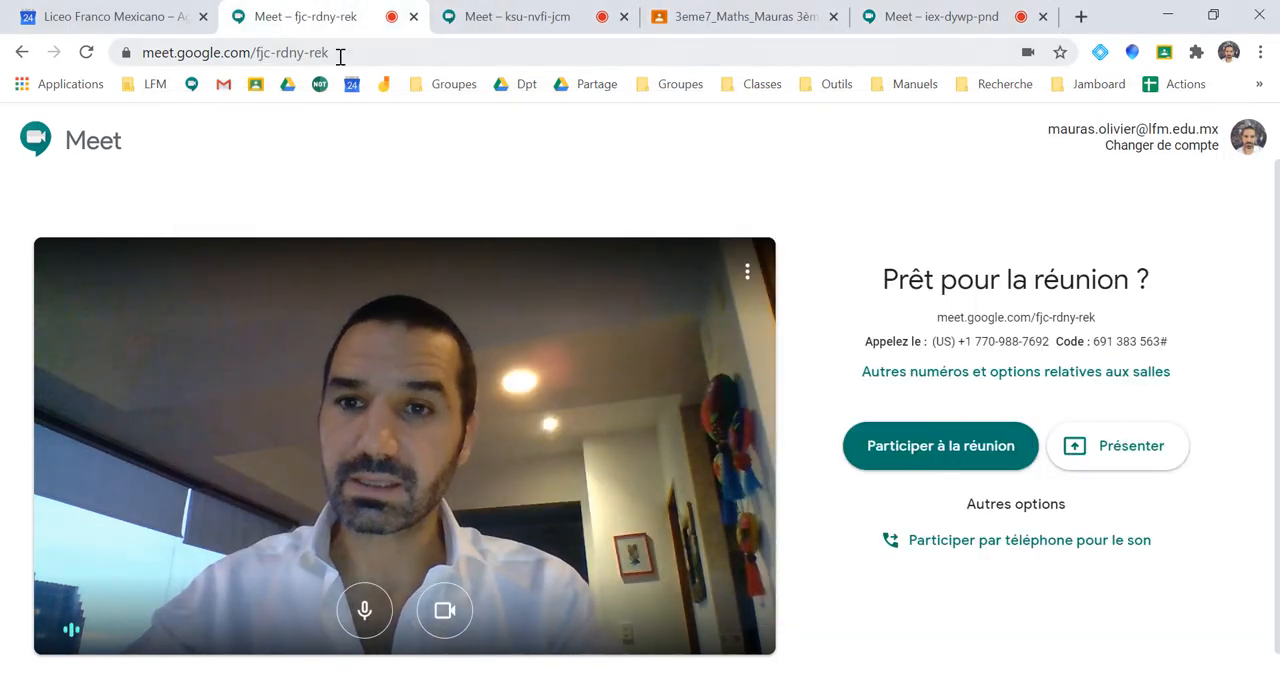
click(340, 53)
key(ctrl+c)
key(alt+Tab)
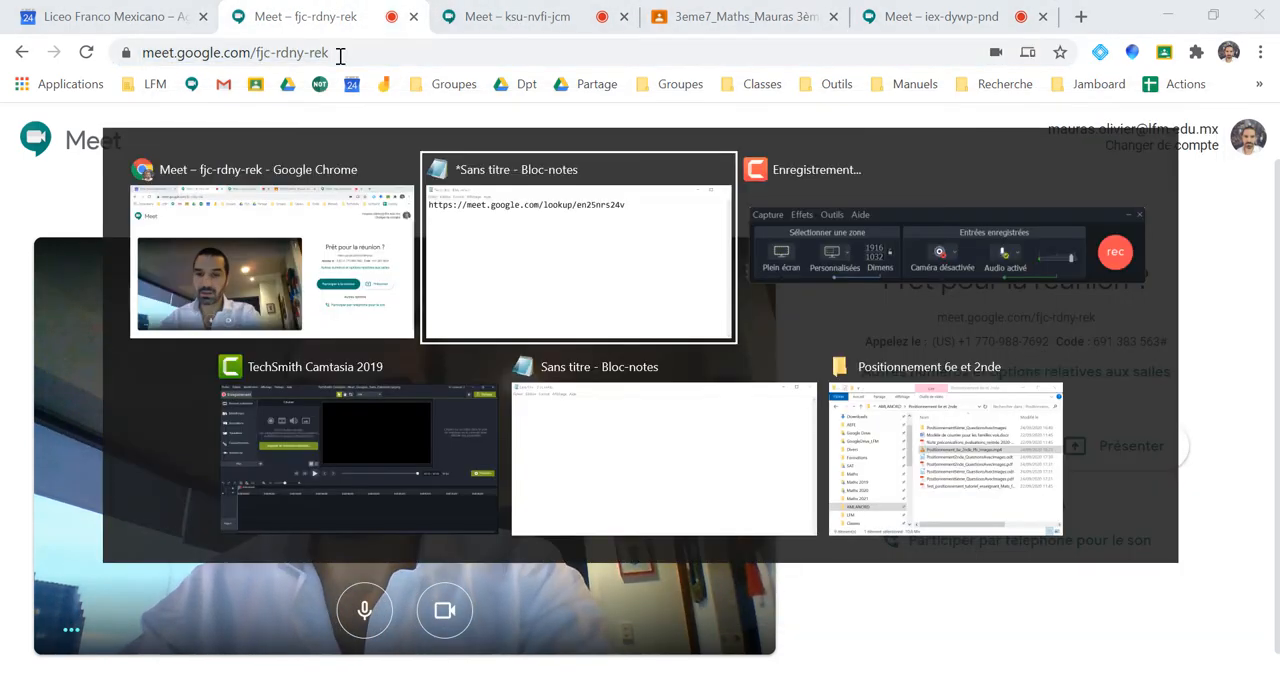
key(Return)
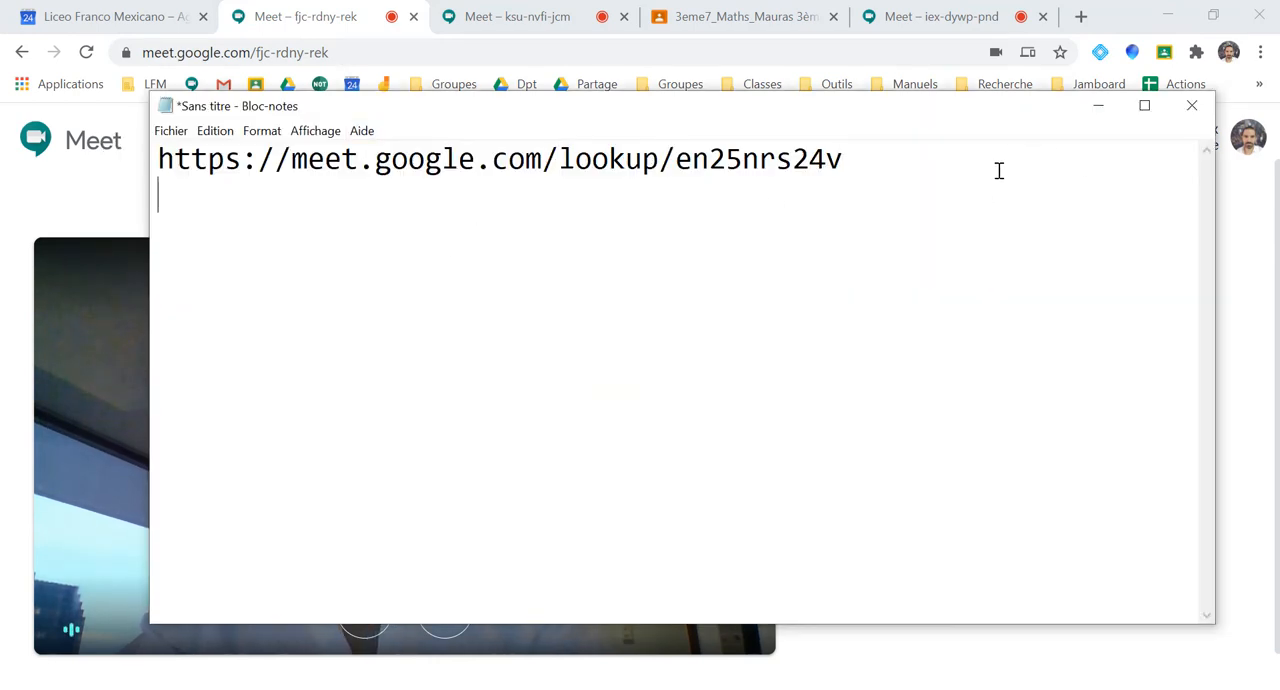
key(Return)
key(ctrl+v)
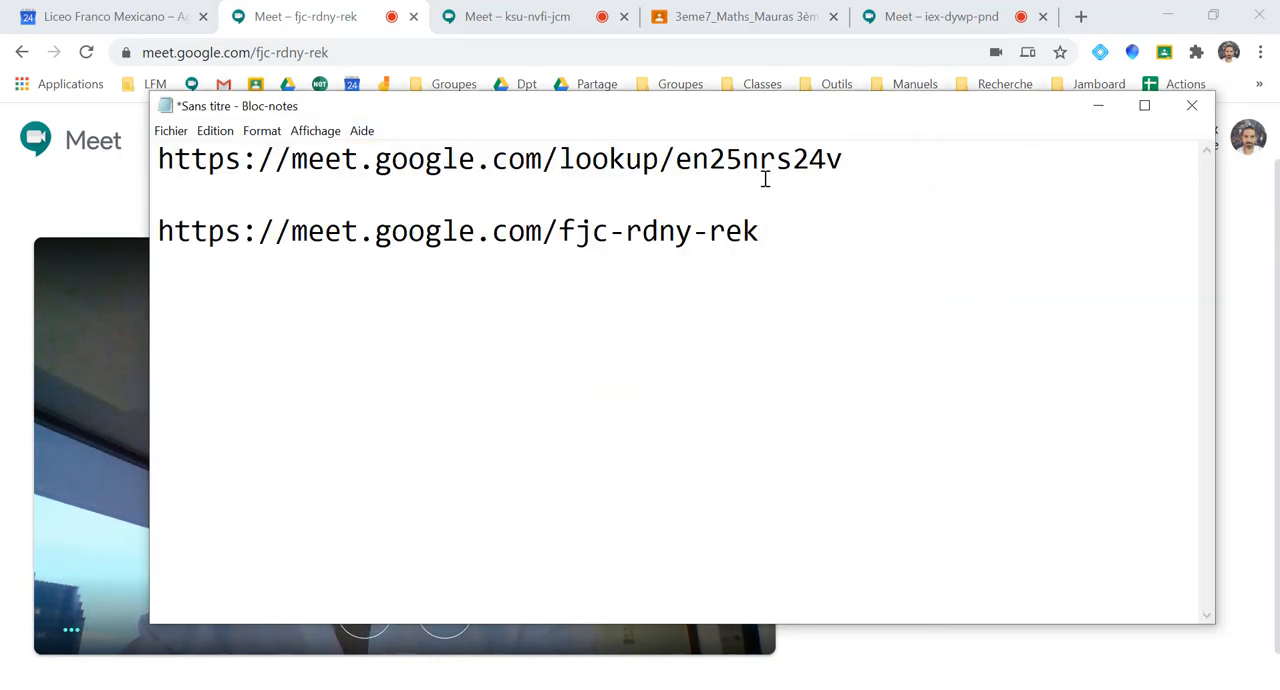
drag(822, 163, 846, 160)
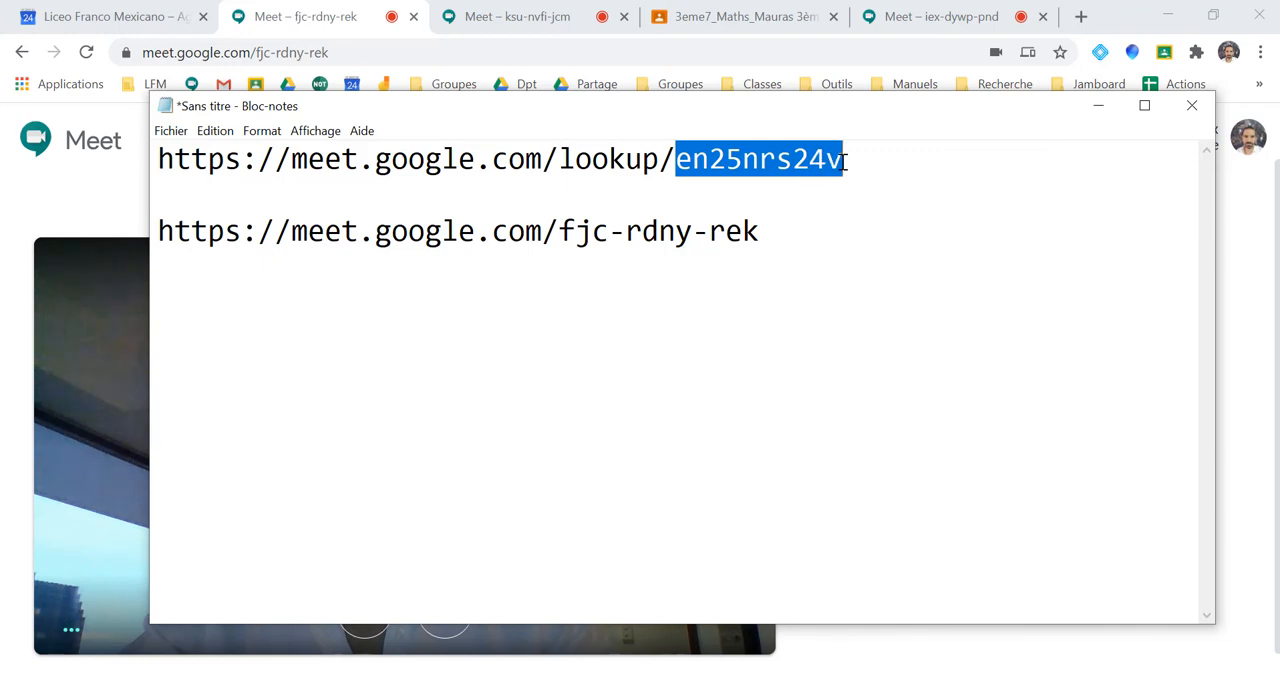
click(657, 200)
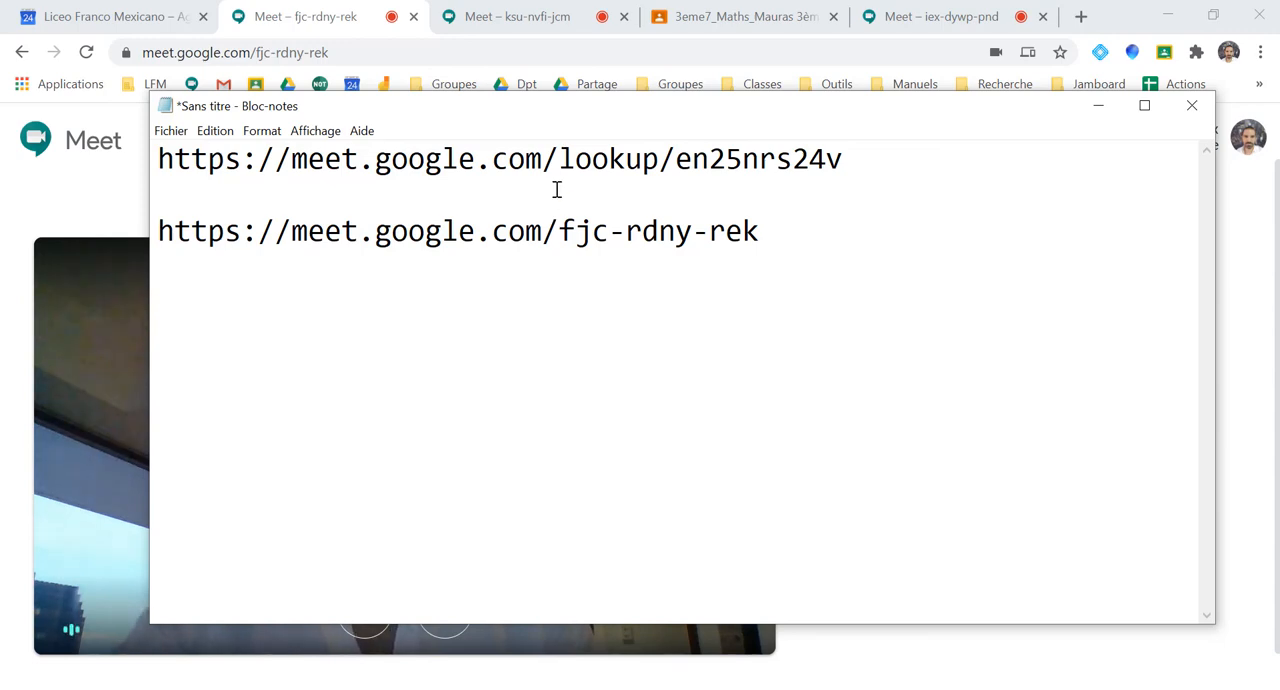
drag(675, 158, 160, 152)
key(ctrl+c)
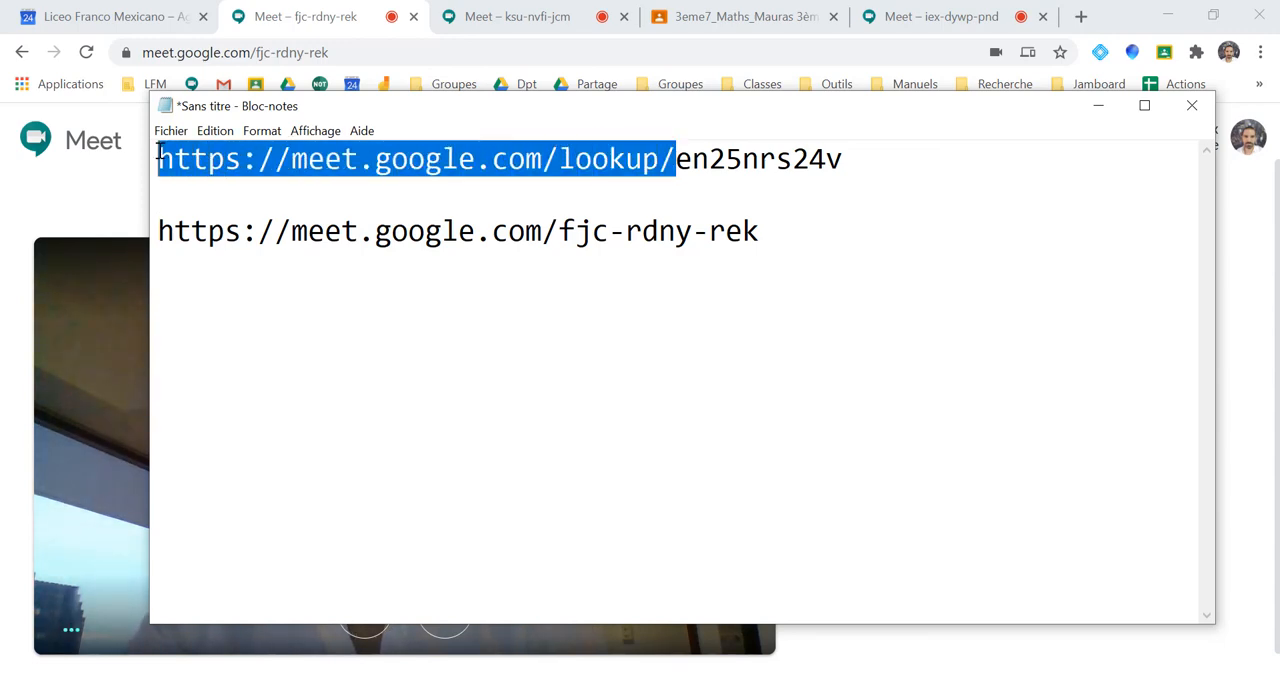
click(872, 155)
key(Return)
key(Return)
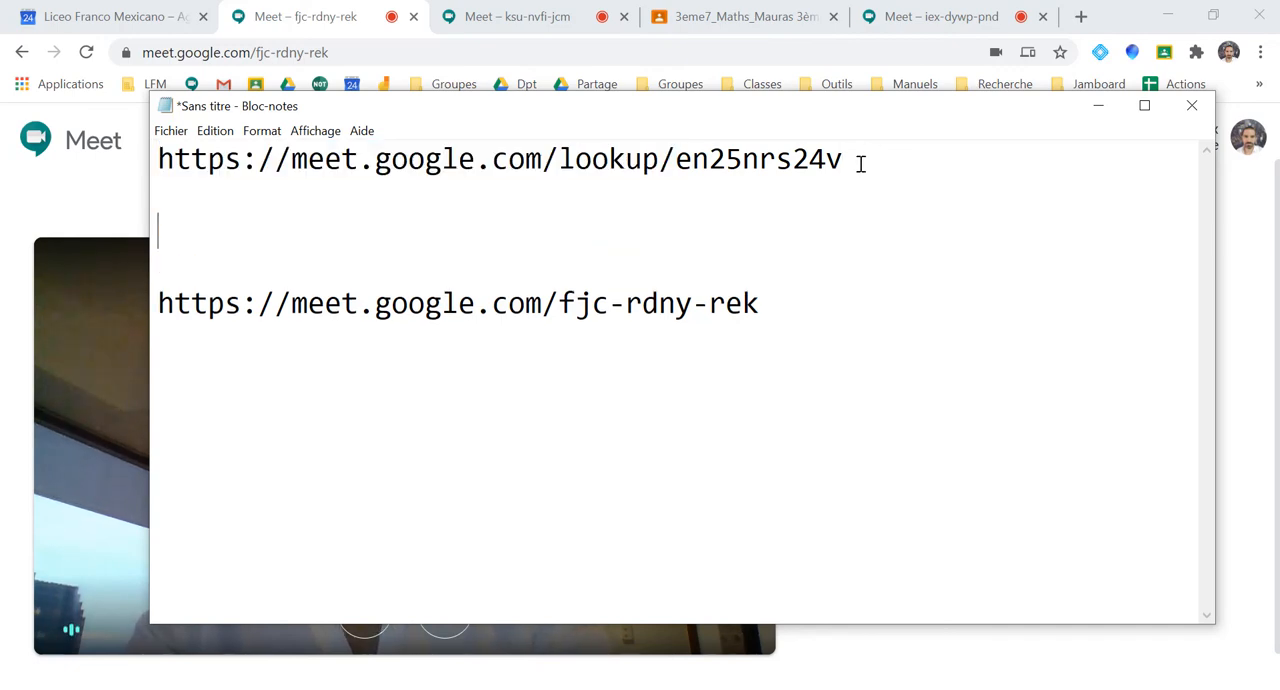
key(ctrl+v)
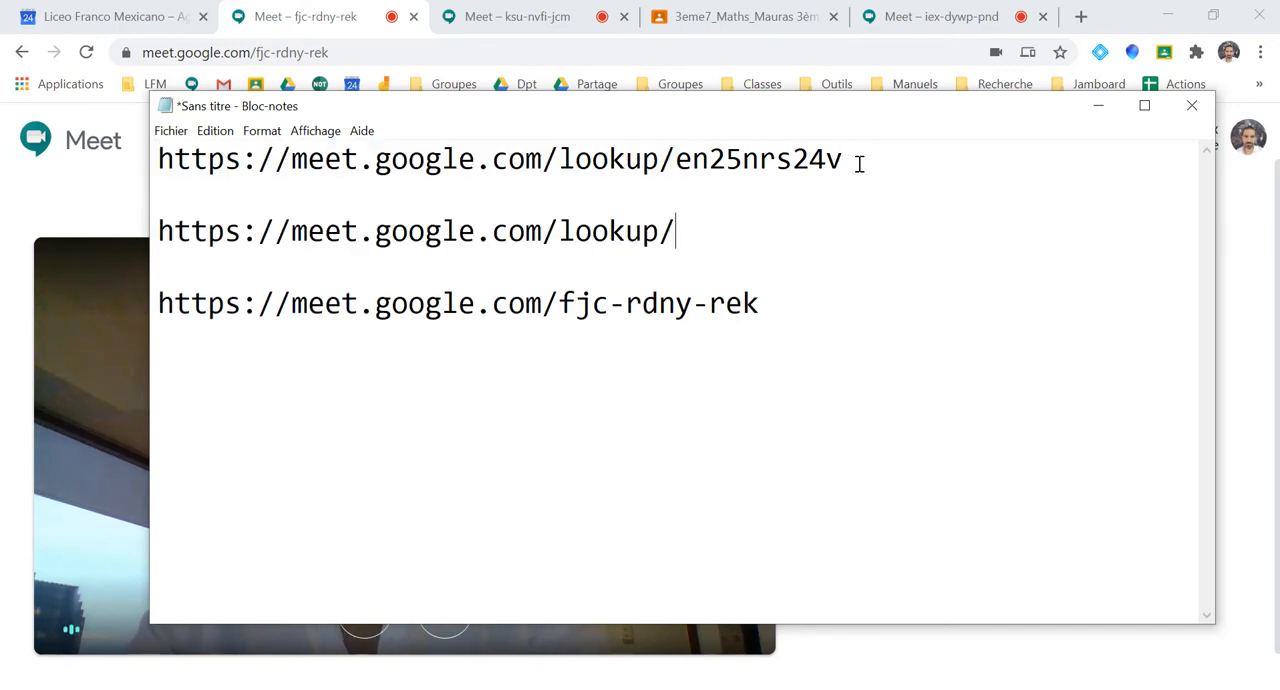
text(mauras)
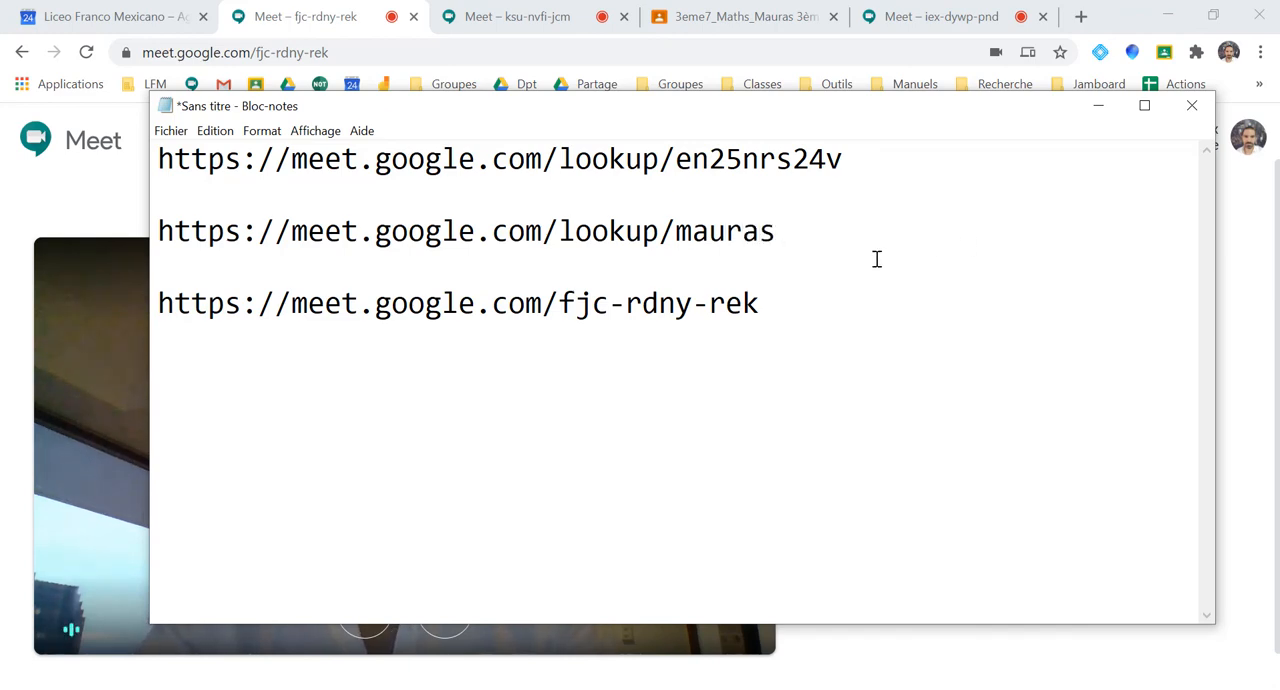
drag(792, 228, 164, 240)
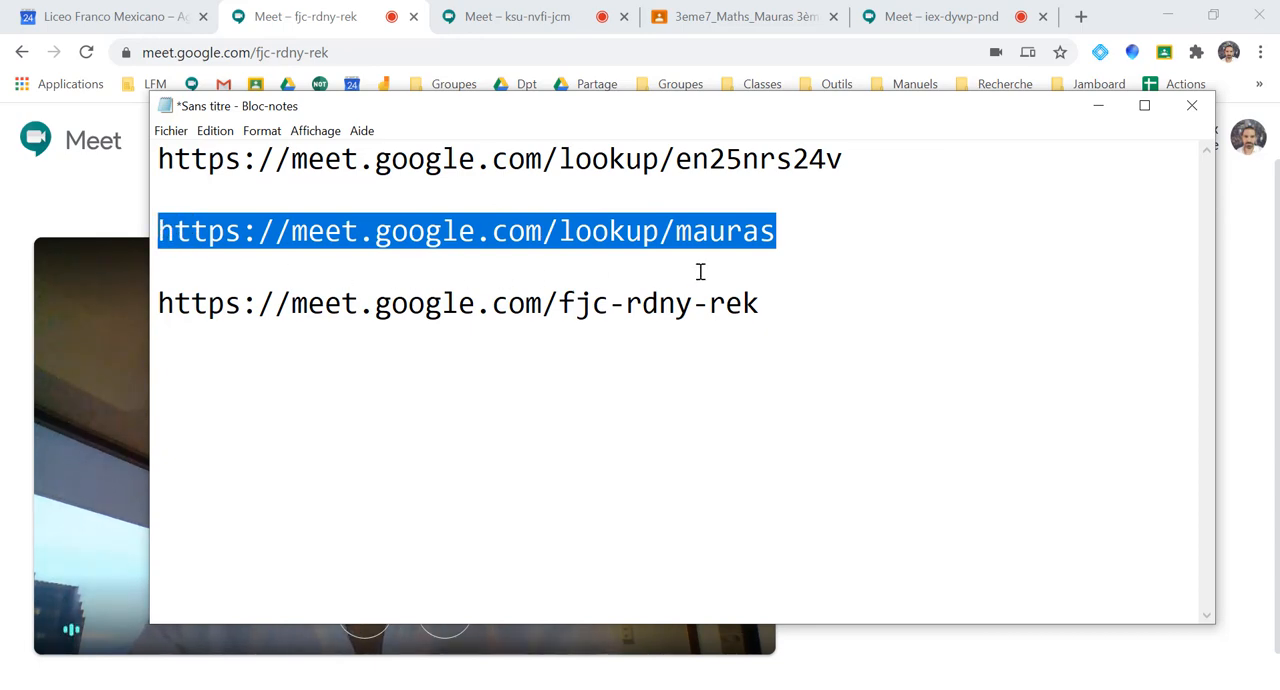
click(784, 243)
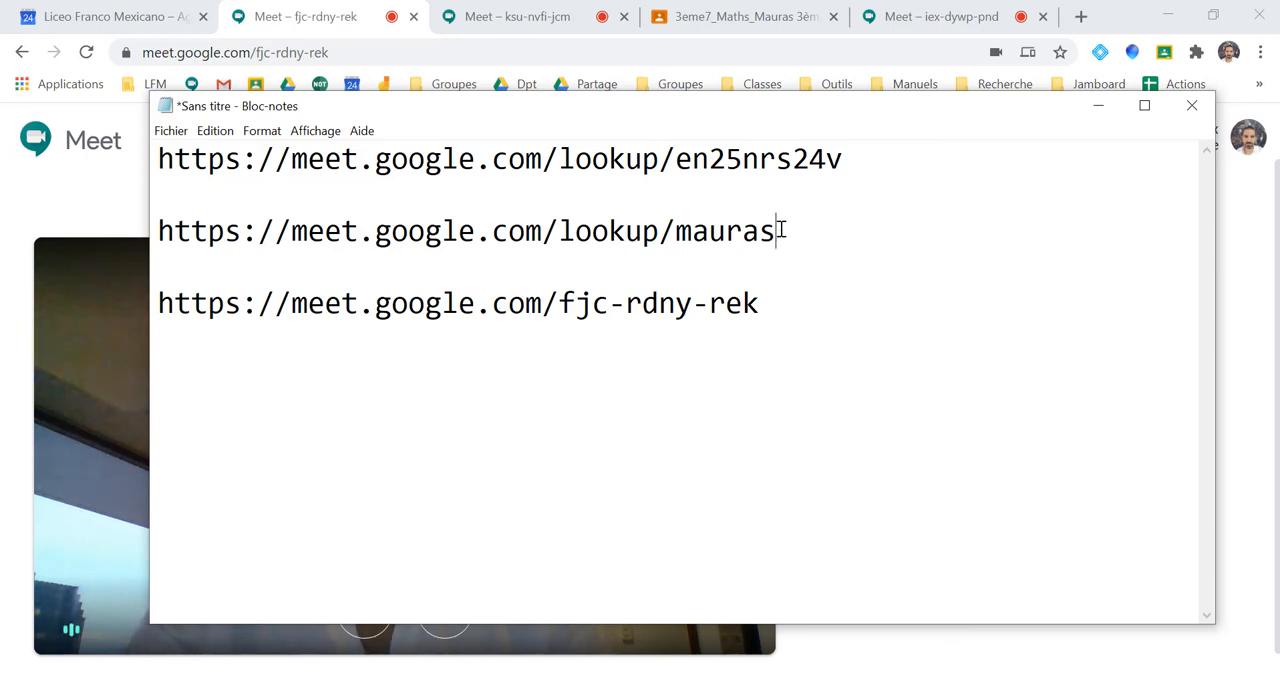
drag(780, 230, 153, 237)
key(ctrl+c)
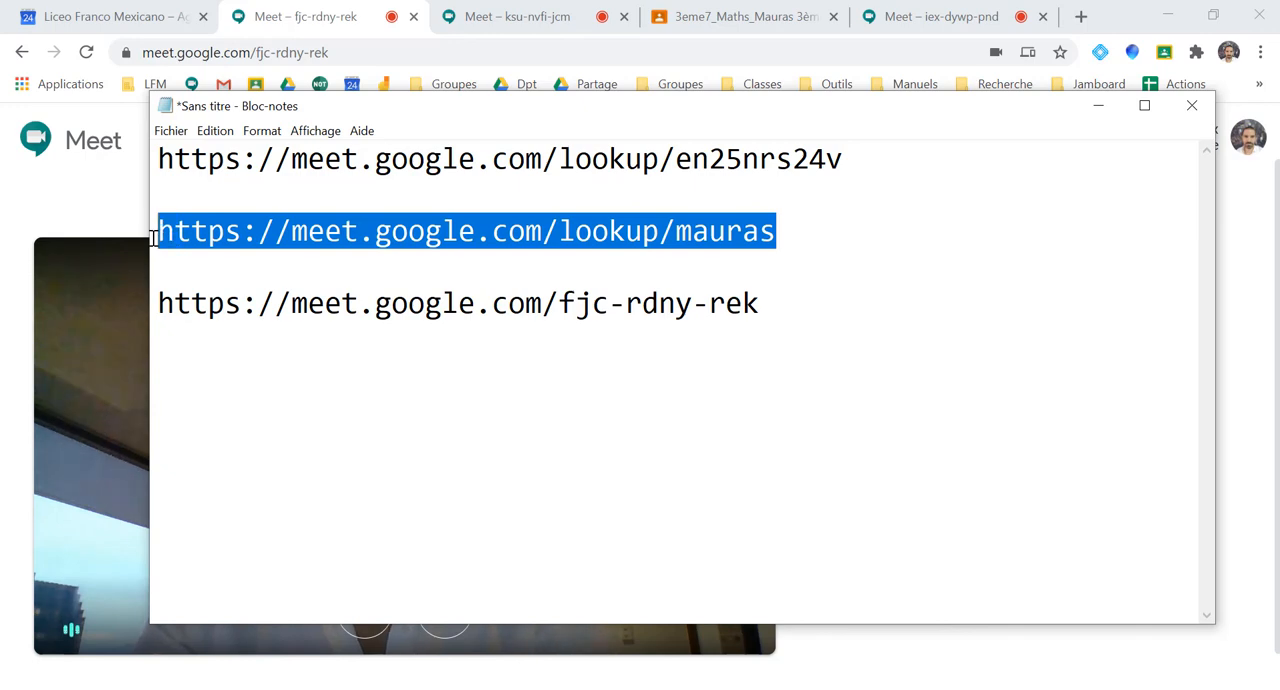
click(849, 235)
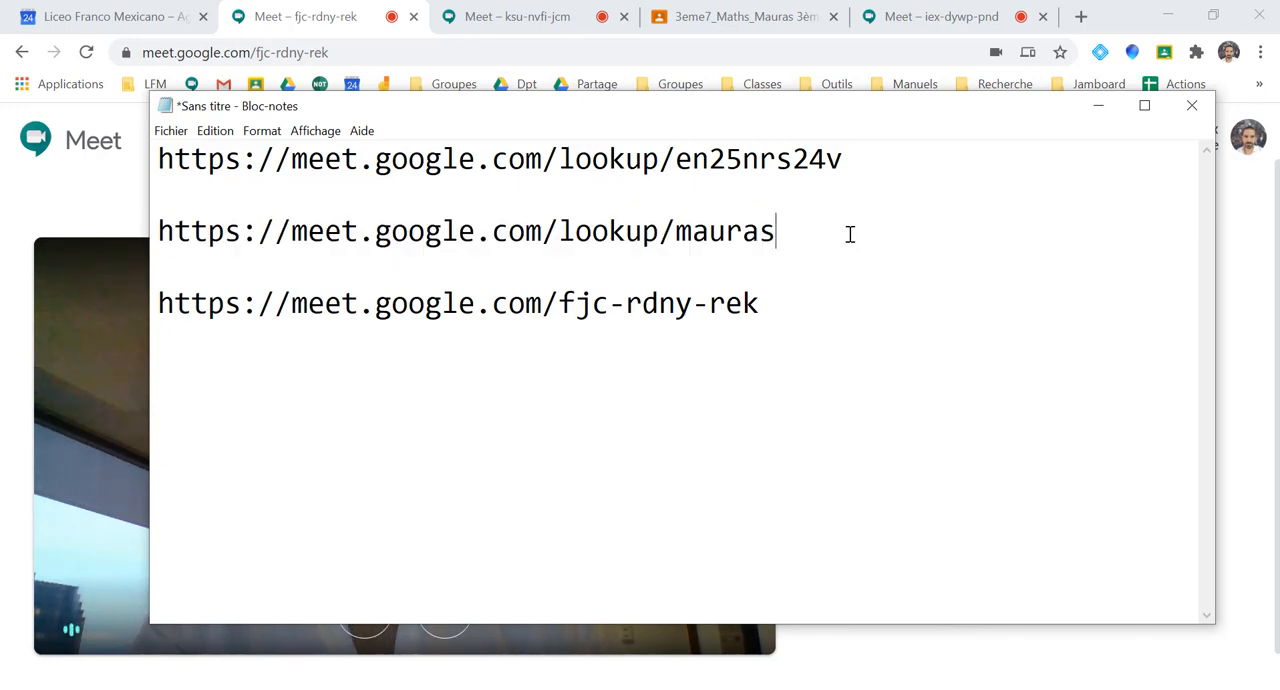
Return to the browser from Bloc-notes and open its bookmark manager
click(1260, 52)
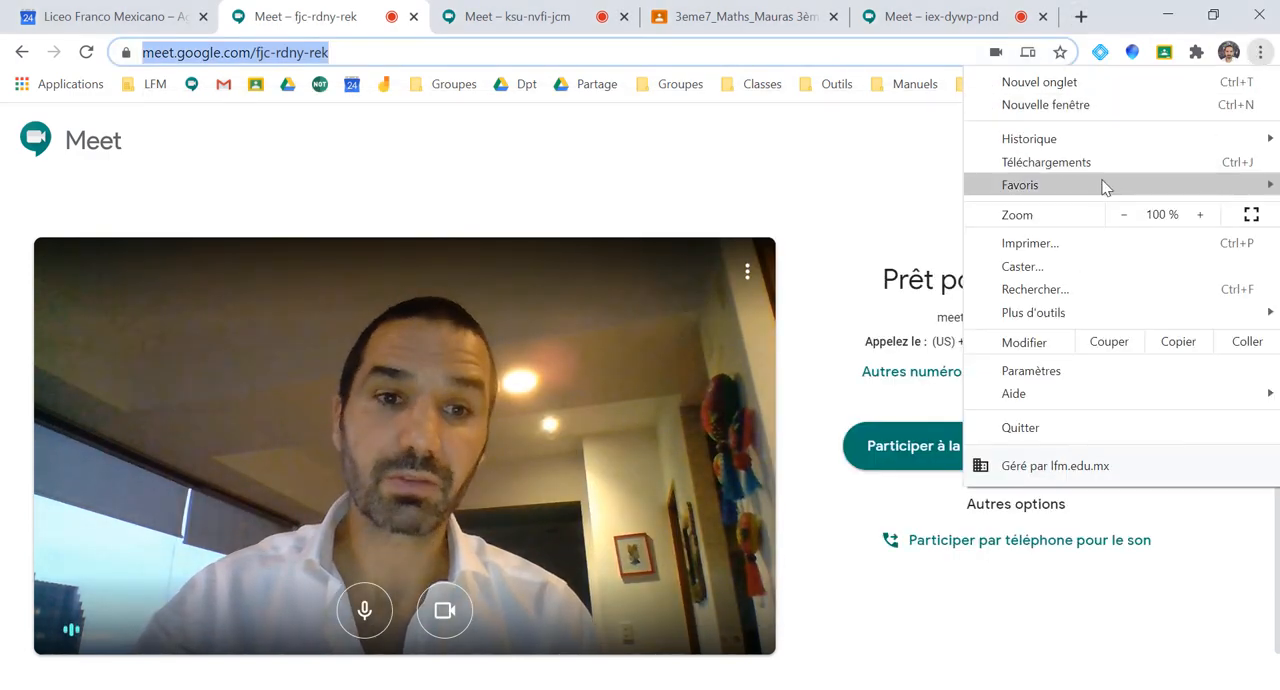
mouse_move(1106, 183)
click(783, 208)
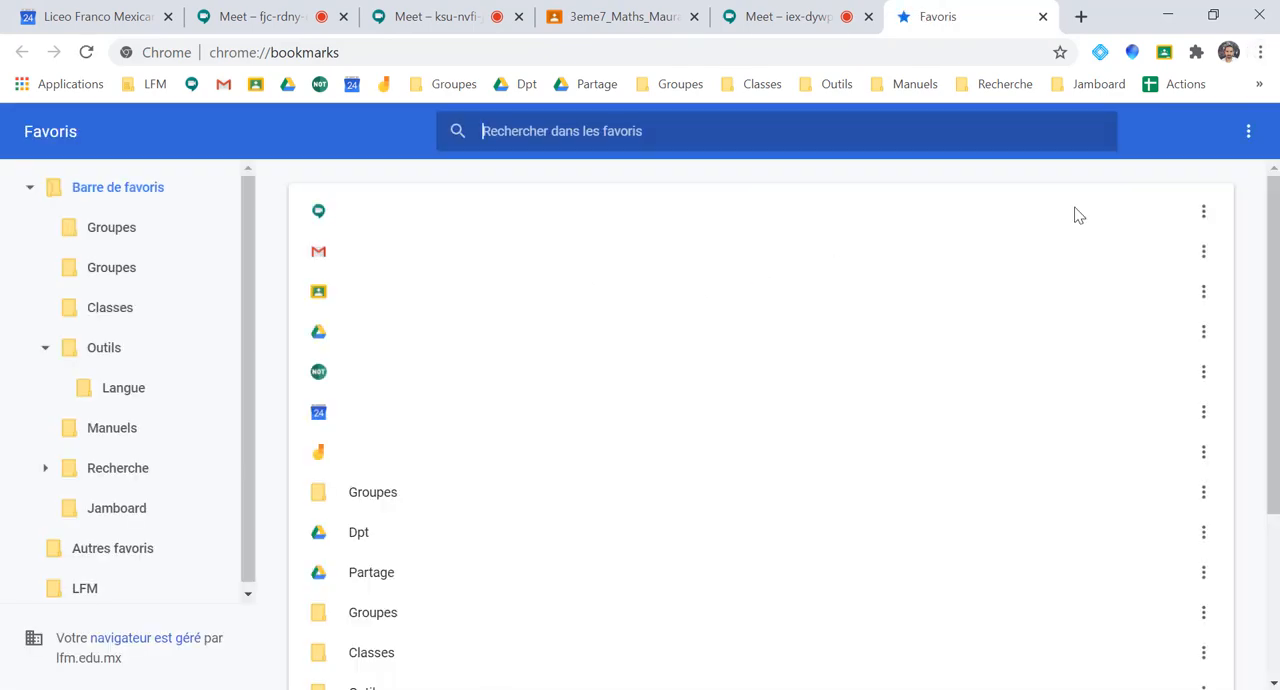
click(1250, 133)
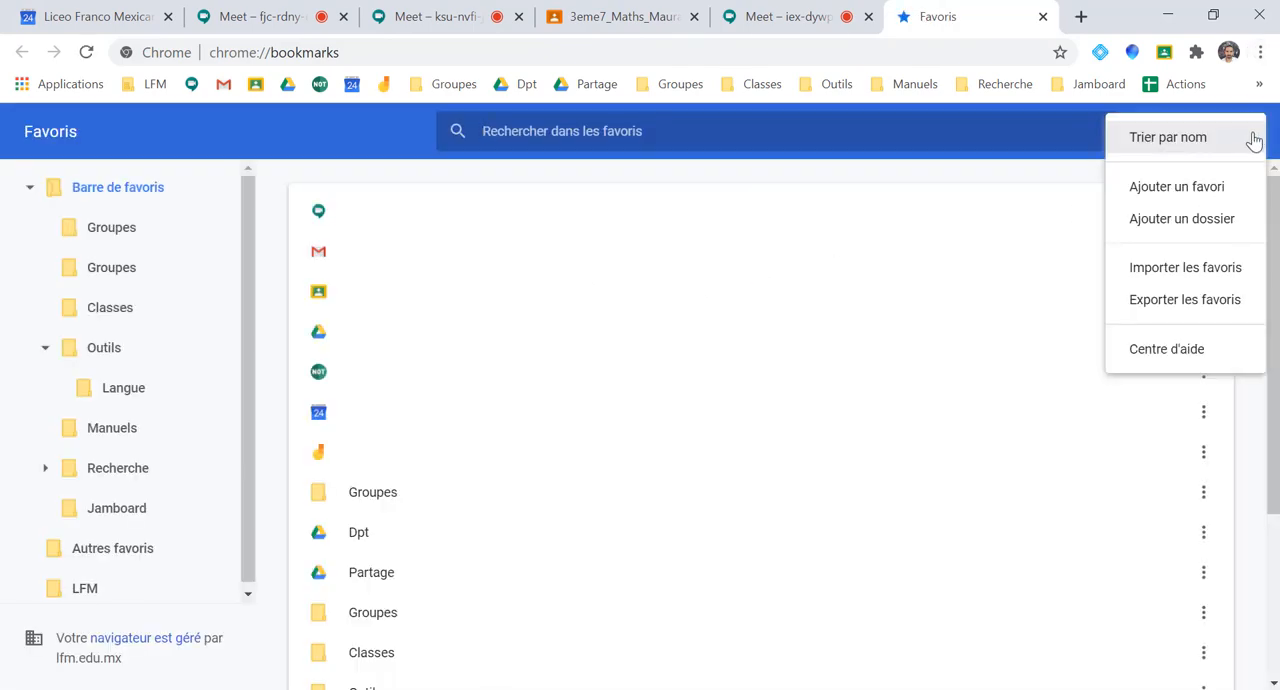
click(1210, 187)
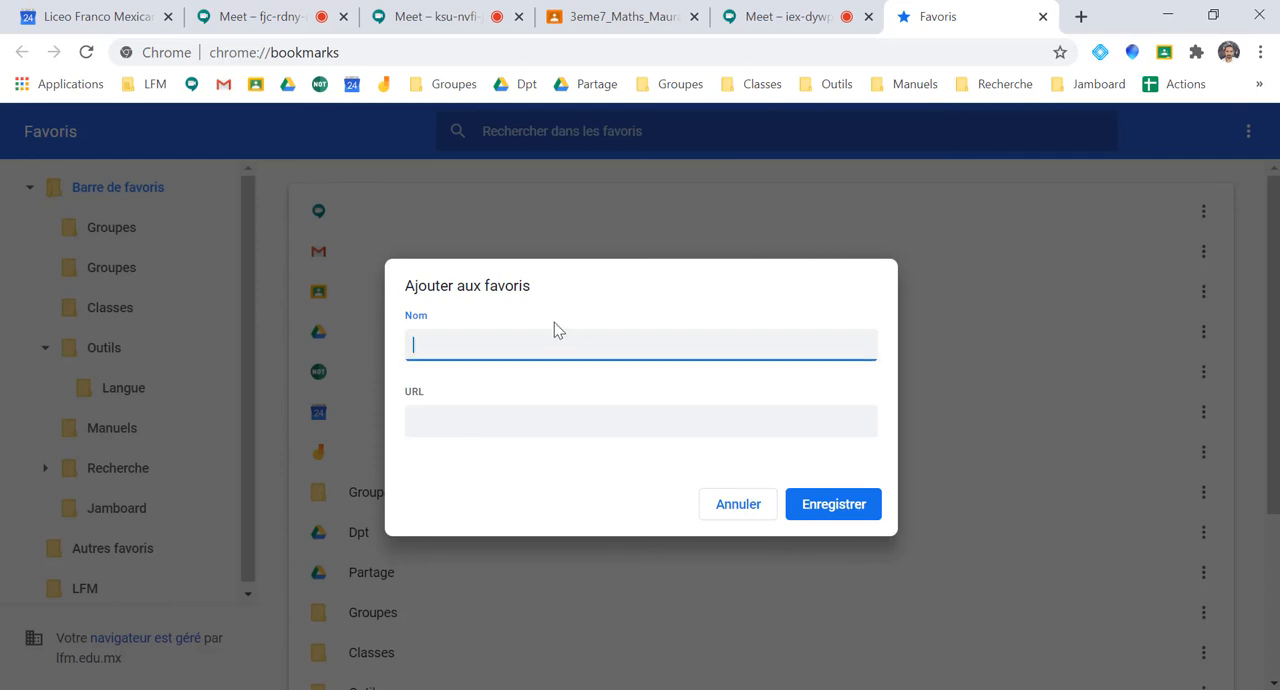
text(M)
key(BackSpace)
text(Alias Mauras)
click(512, 426)
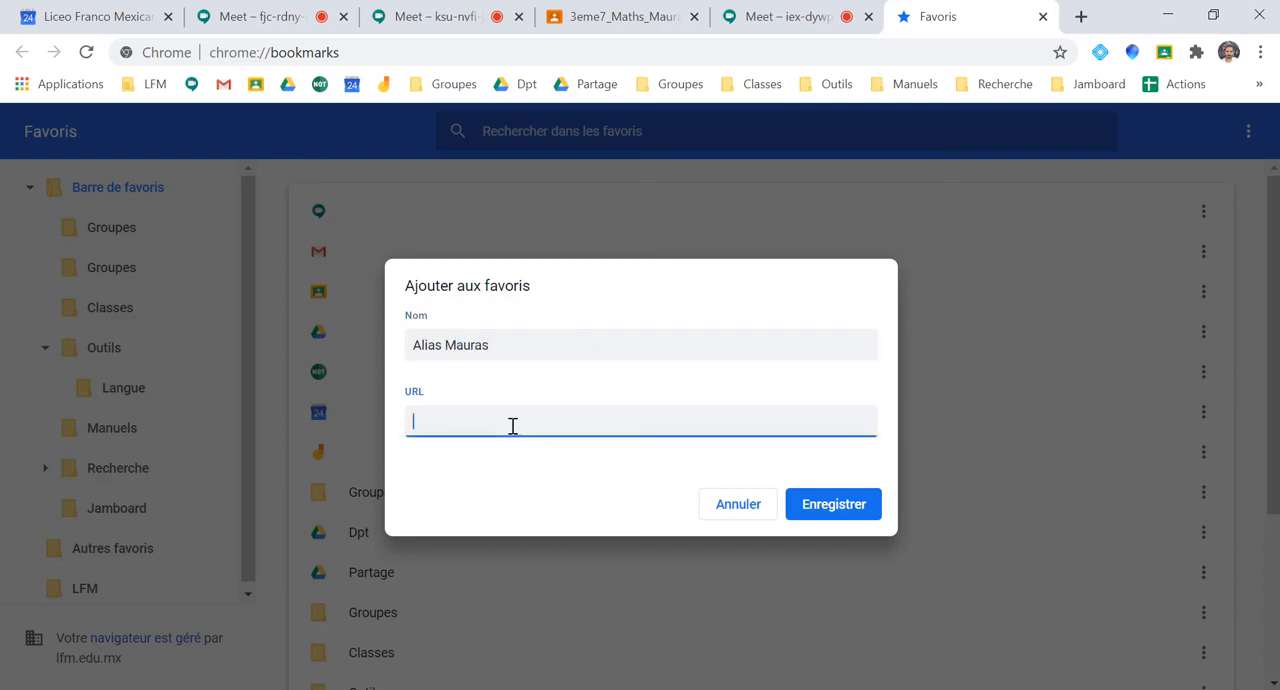
key(ctrl+v)
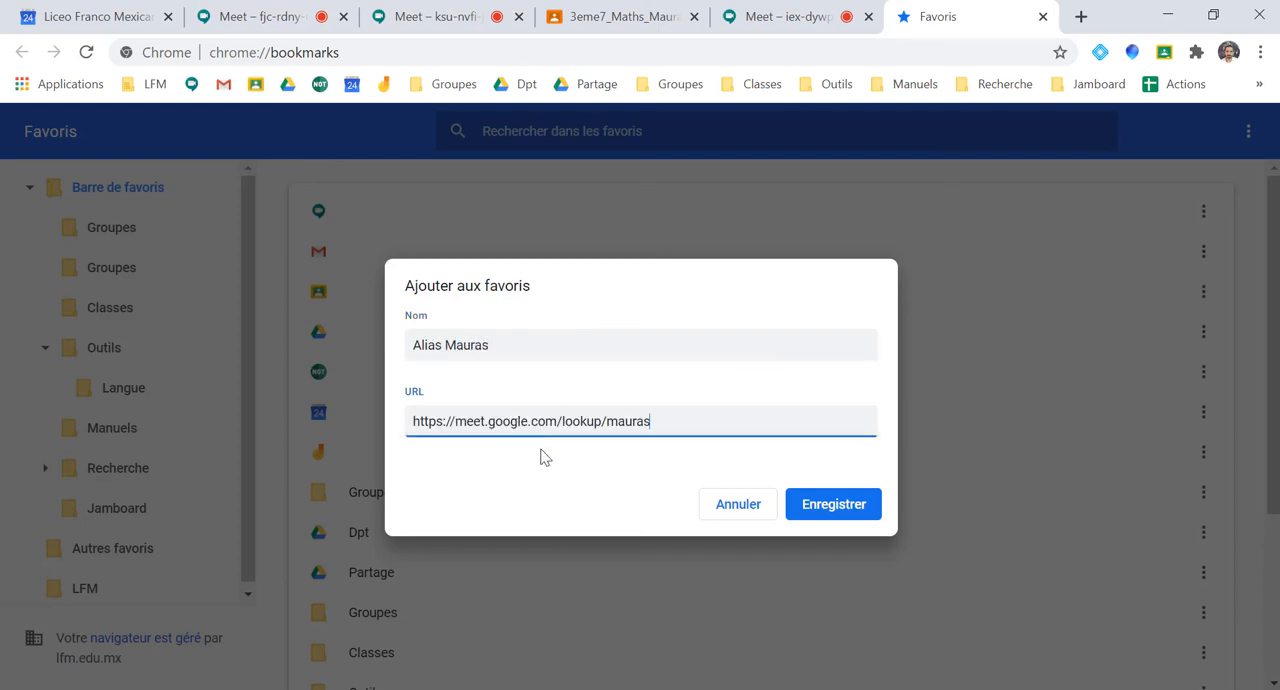
click(834, 505)
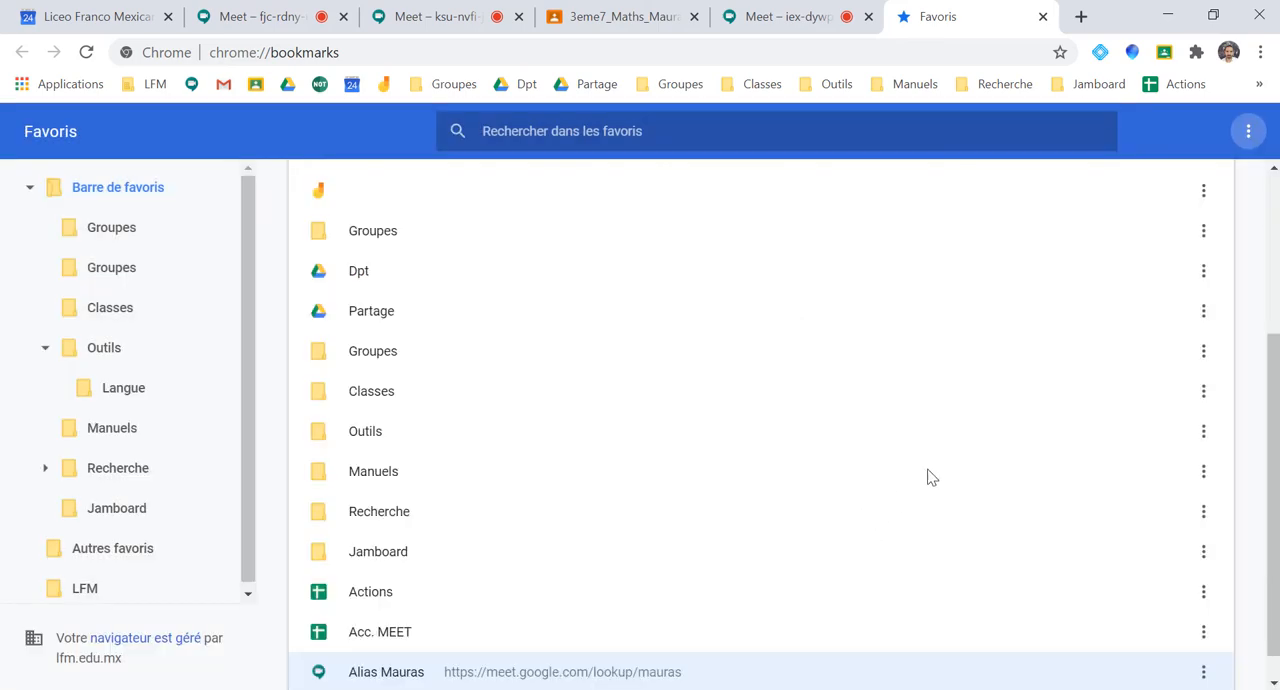
Open the new alias bookmark and compare its meeting code with that of the earlier ksu-nvfi-jcm meeting
click(1259, 84)
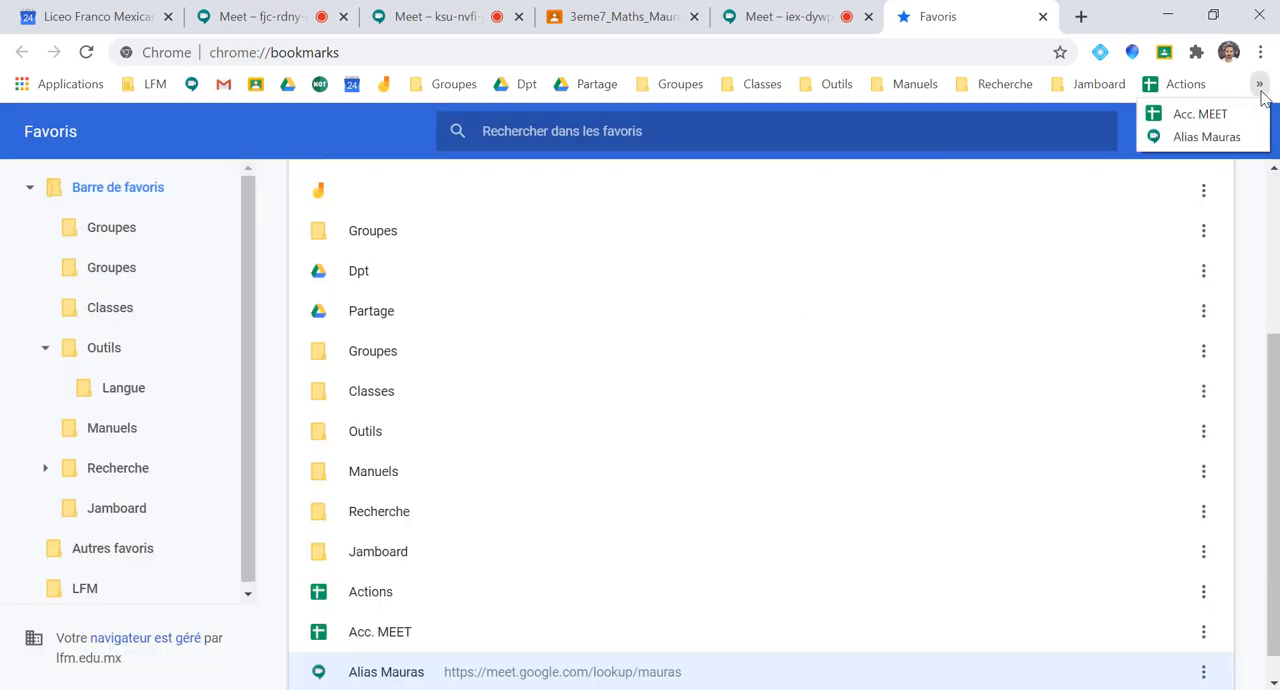
click(1238, 140)
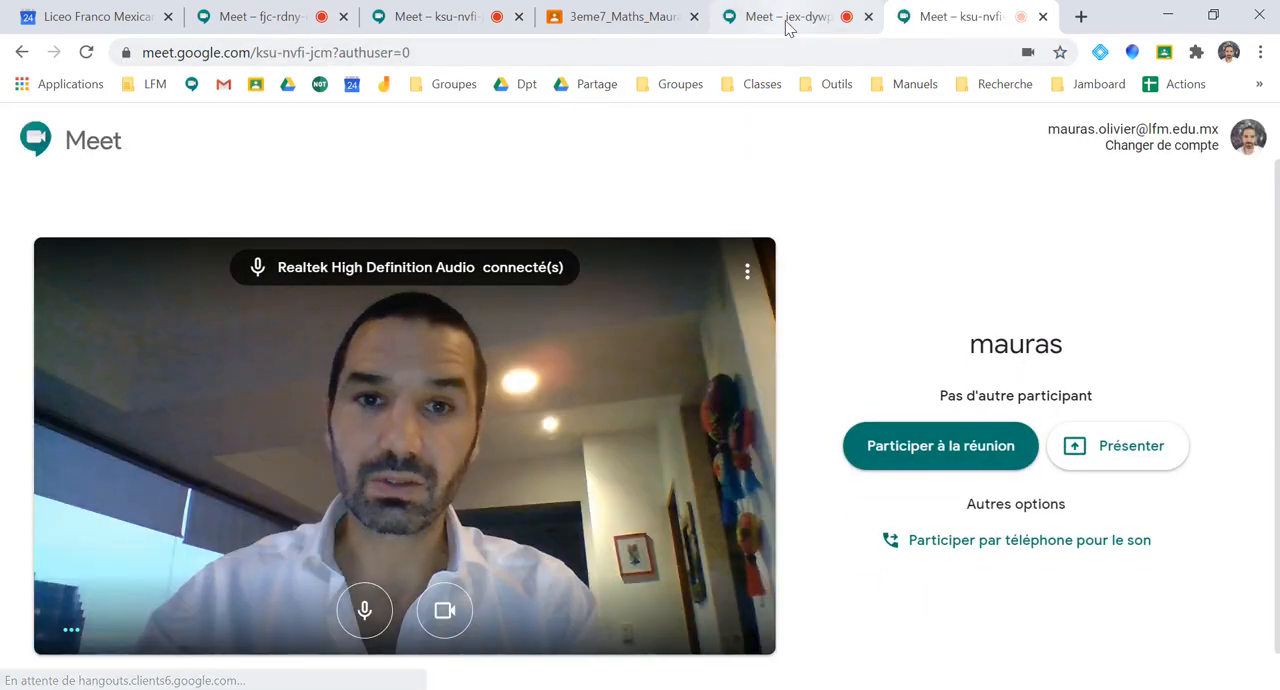
click(786, 22)
click(462, 16)
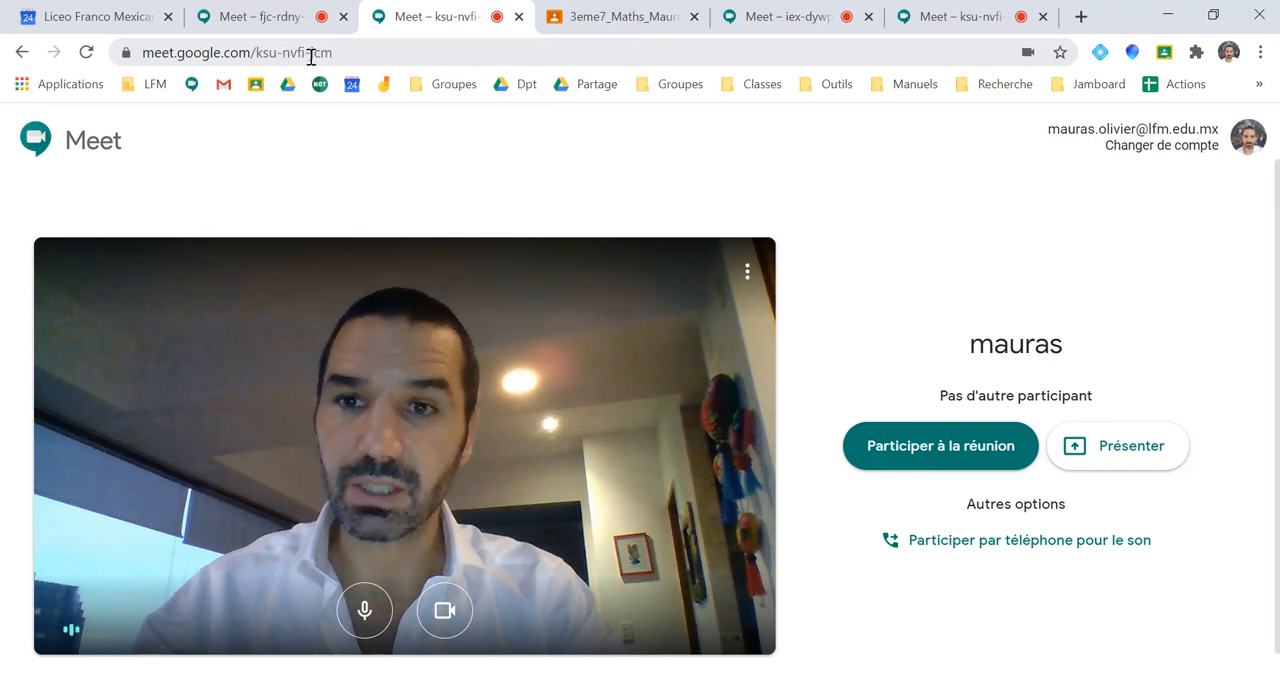
Return to the meeting opened from the bookmark and turn off its camera
click(925, 14)
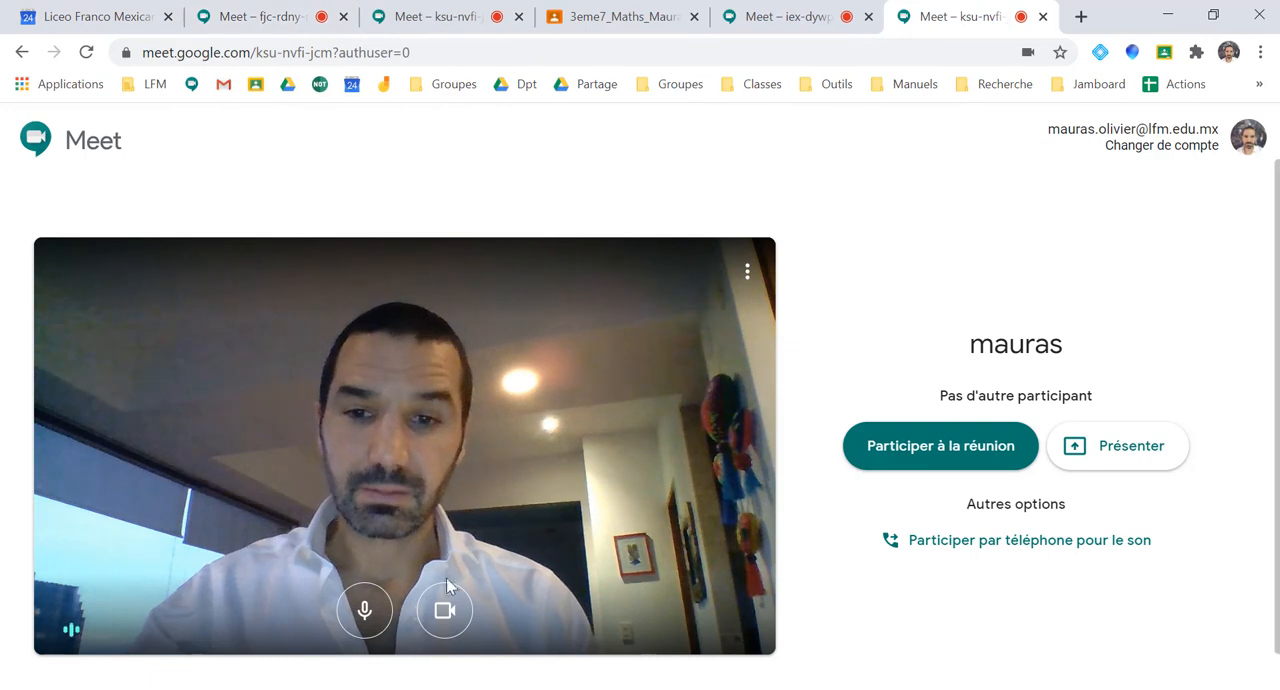
click(431, 614)
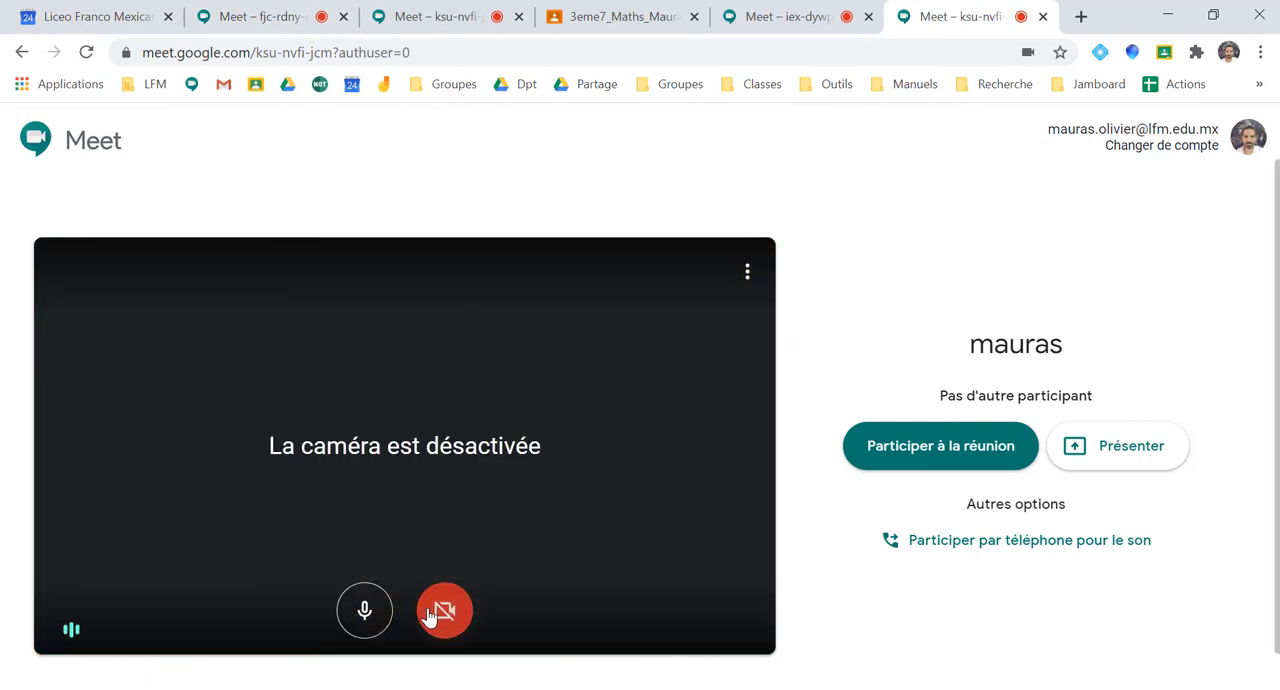